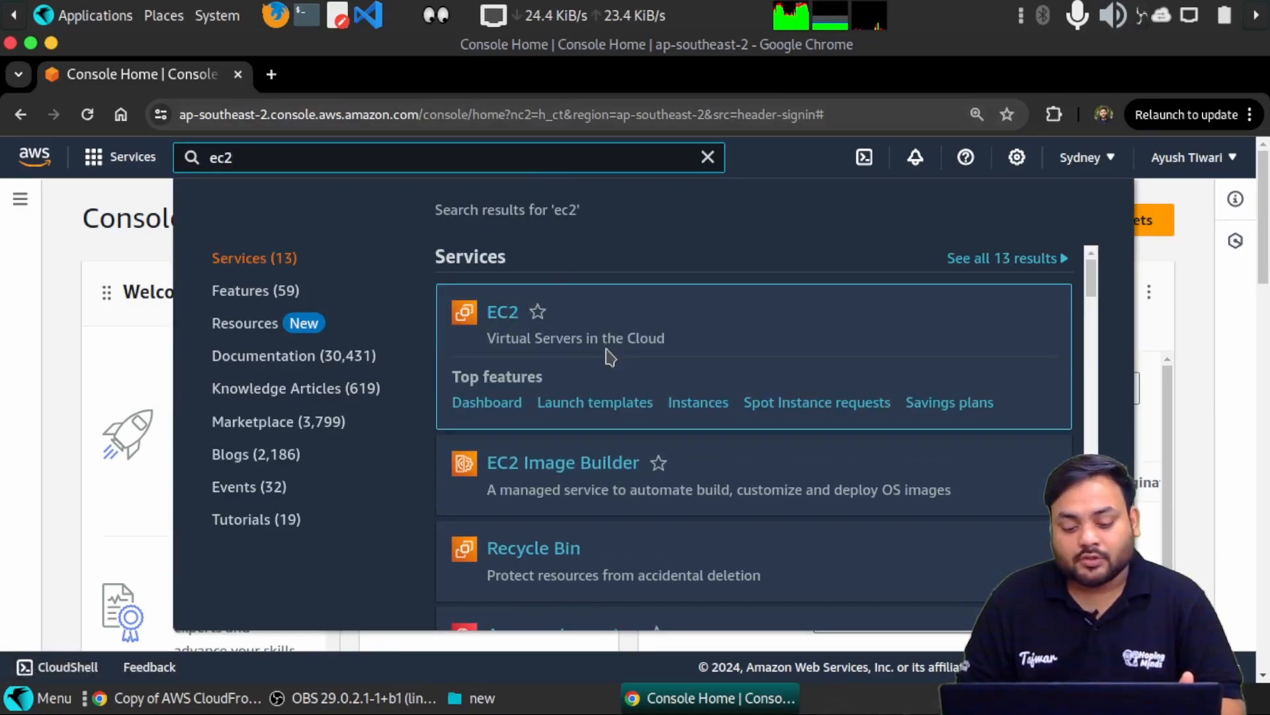
- Open the EC2 service from the console search results
scroll(544, 335, down, 1)
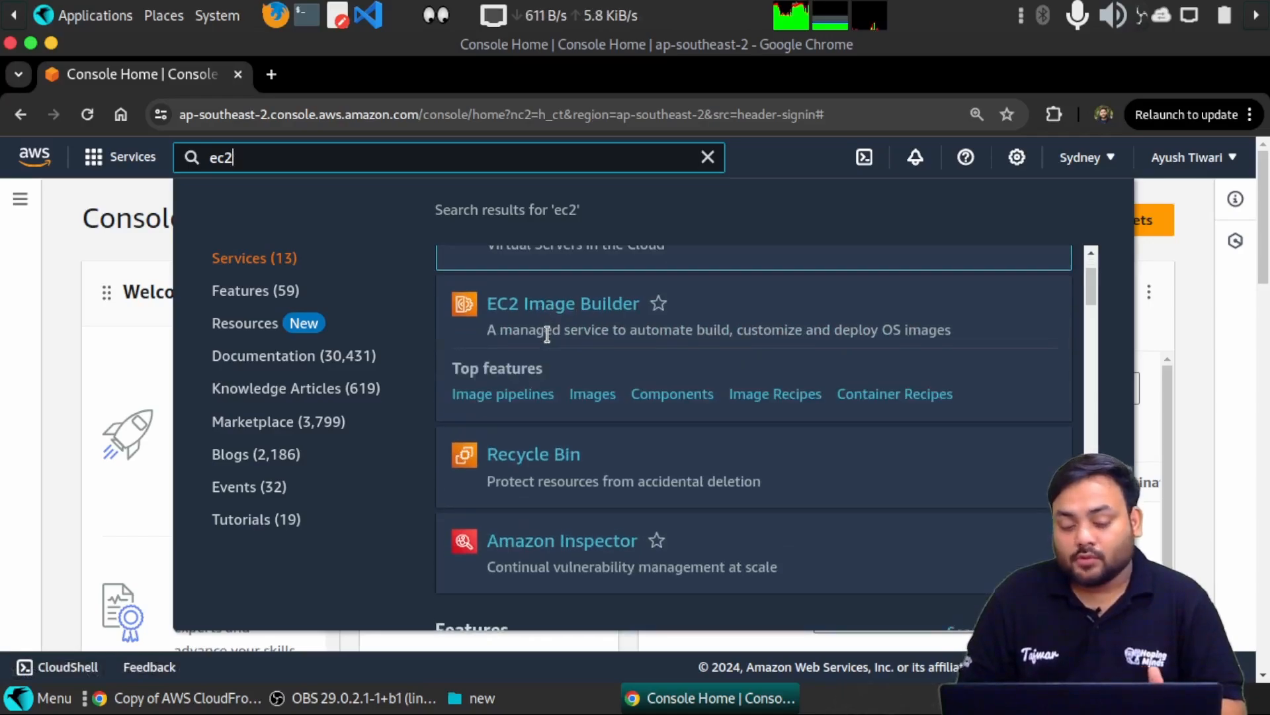
scroll(547, 334, up, 1)
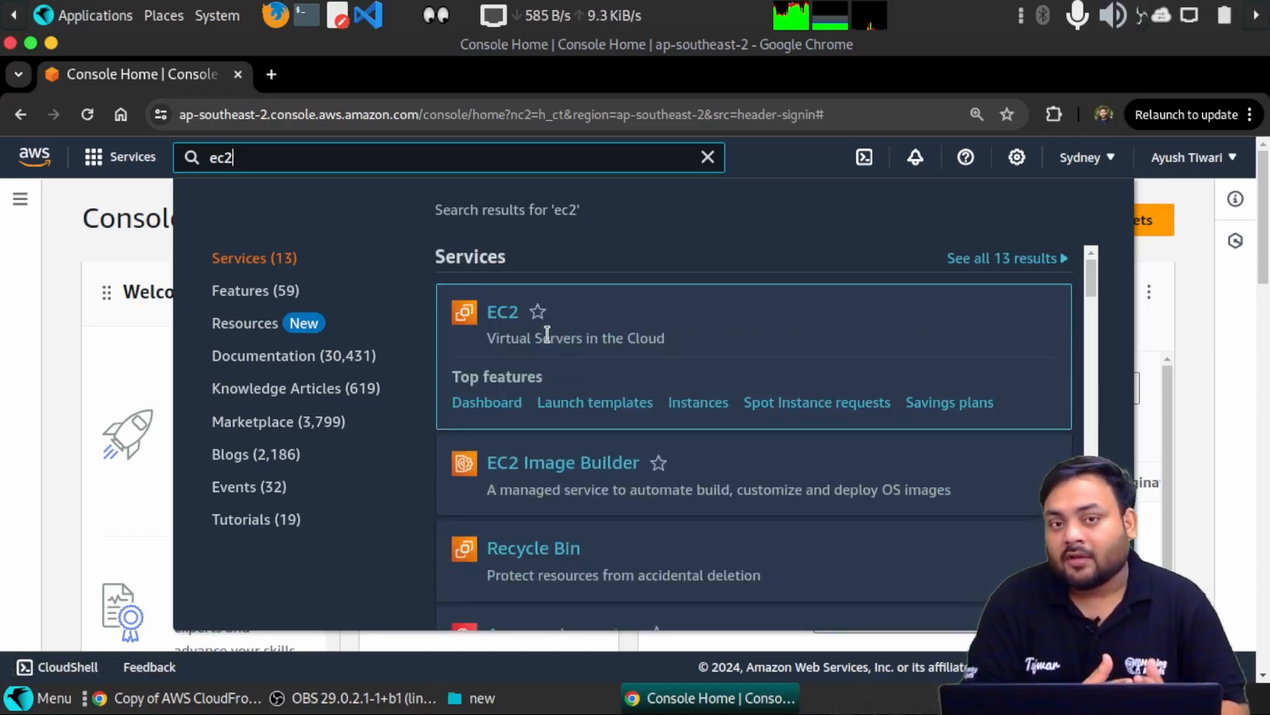
click(495, 318)
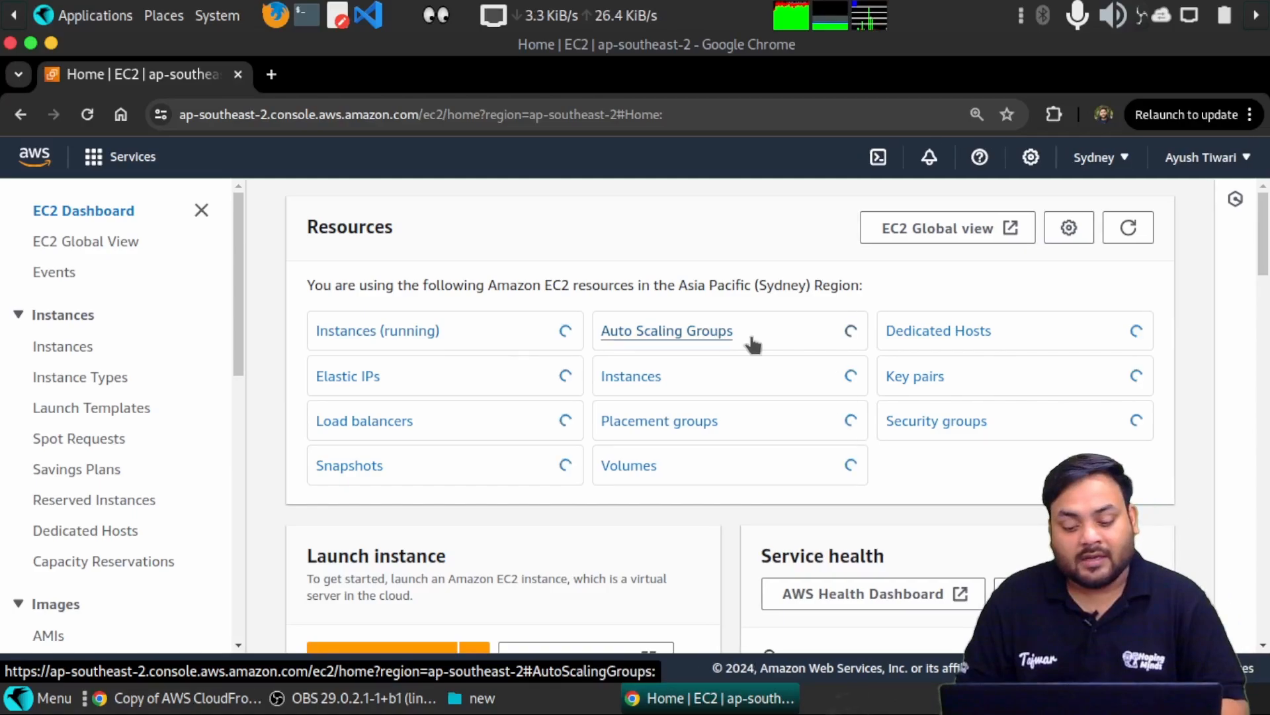
- Review the two running instances in Sydney, then return to the EC2 Dashboard
scroll(747, 344, down, 1)
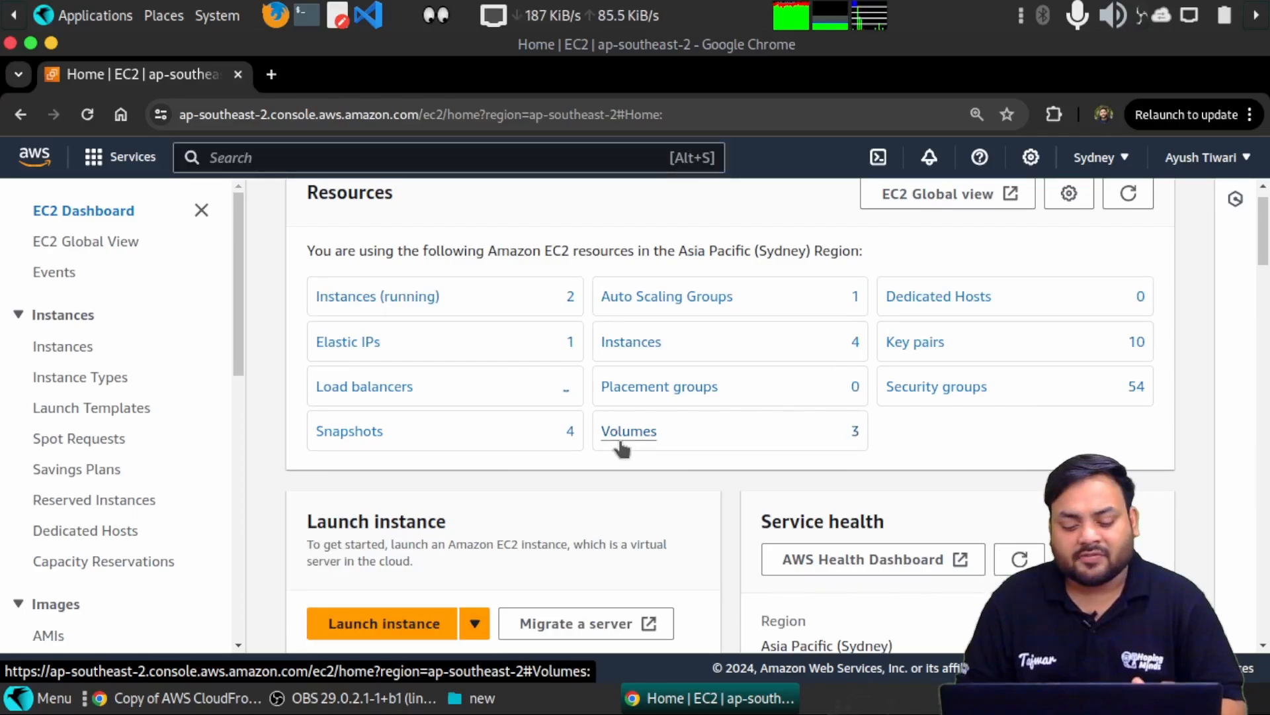
scroll(662, 501, down, 5)
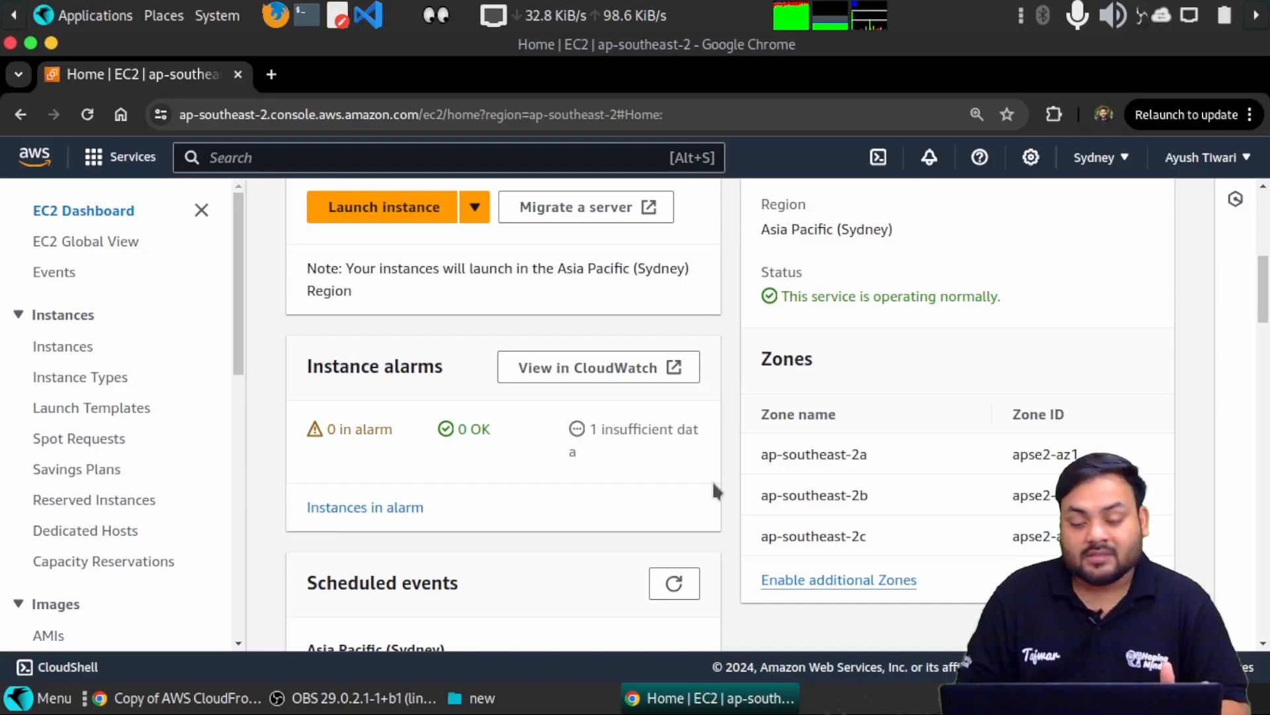
scroll(610, 383, up, 4)
scroll(606, 371, down, 1)
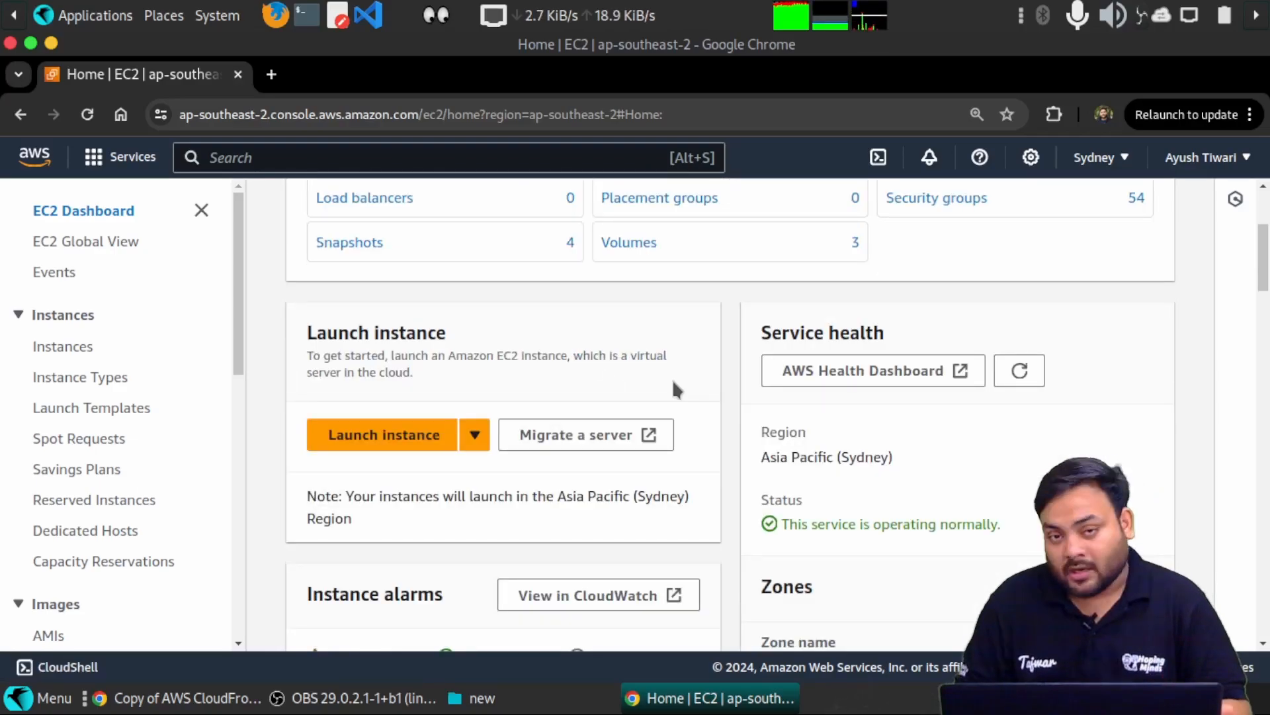
scroll(672, 383, up, 3)
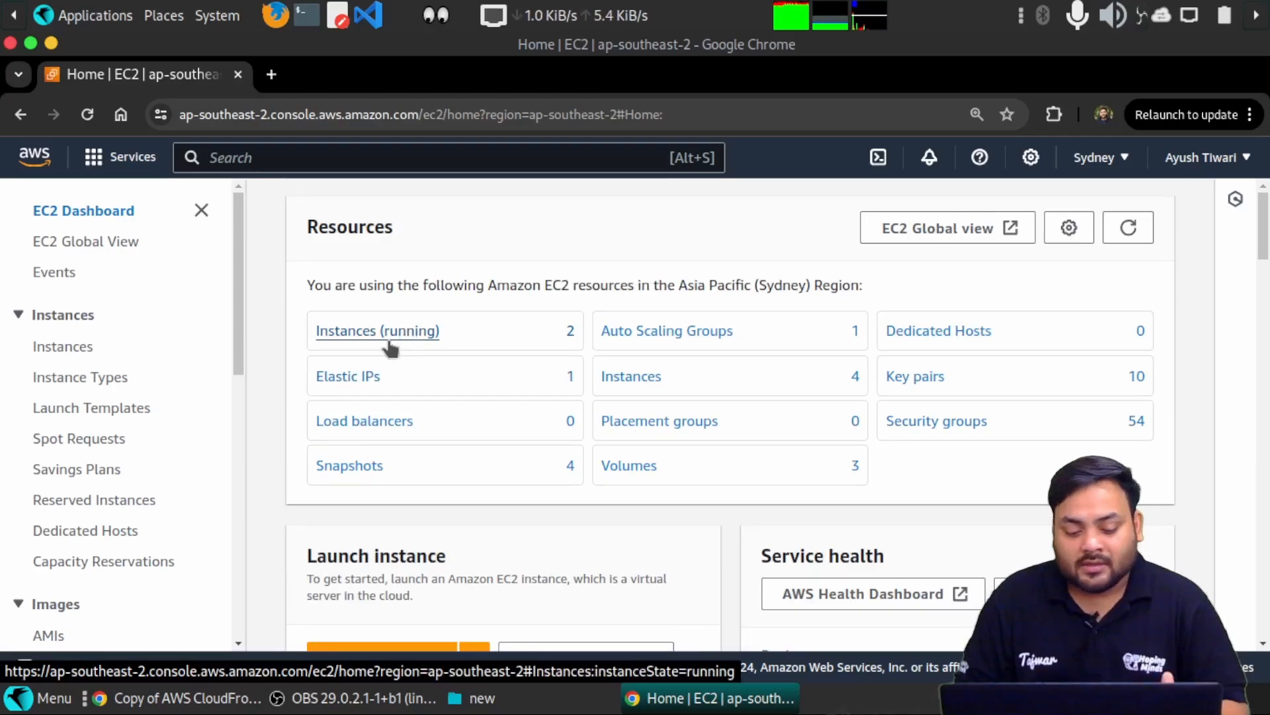
click(409, 333)
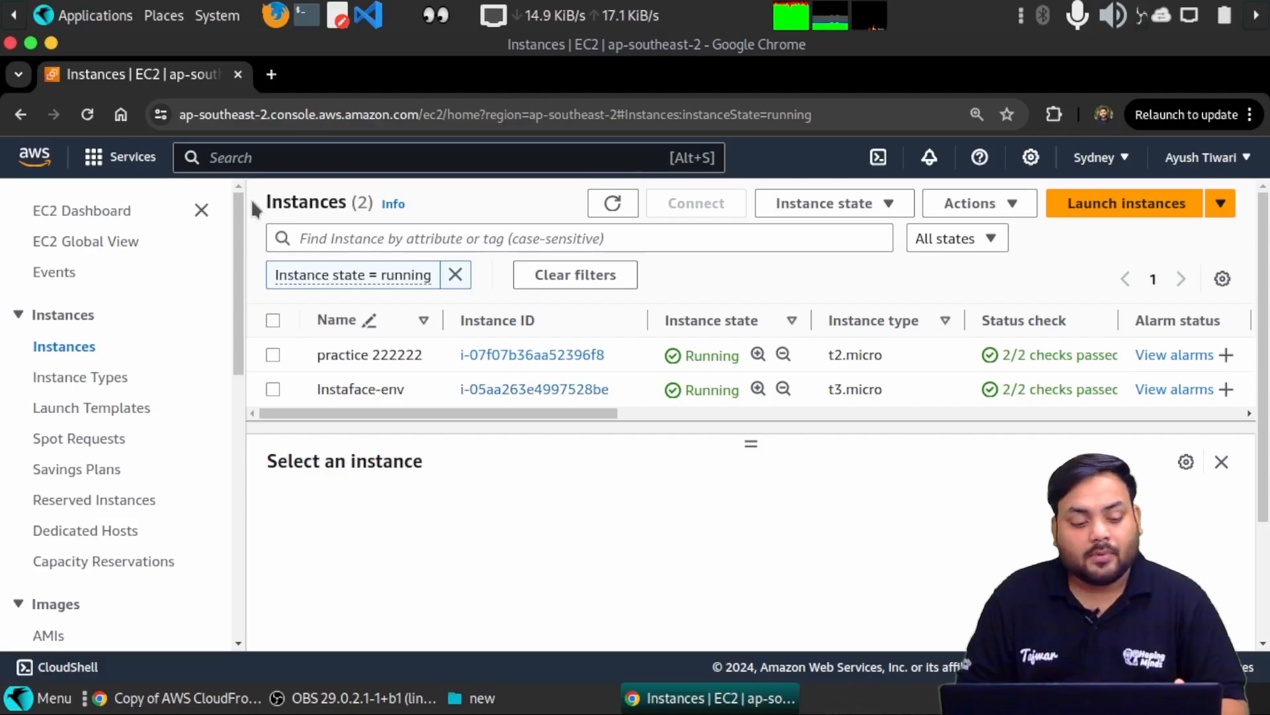
click(26, 127)
scroll(514, 450, down, 1)
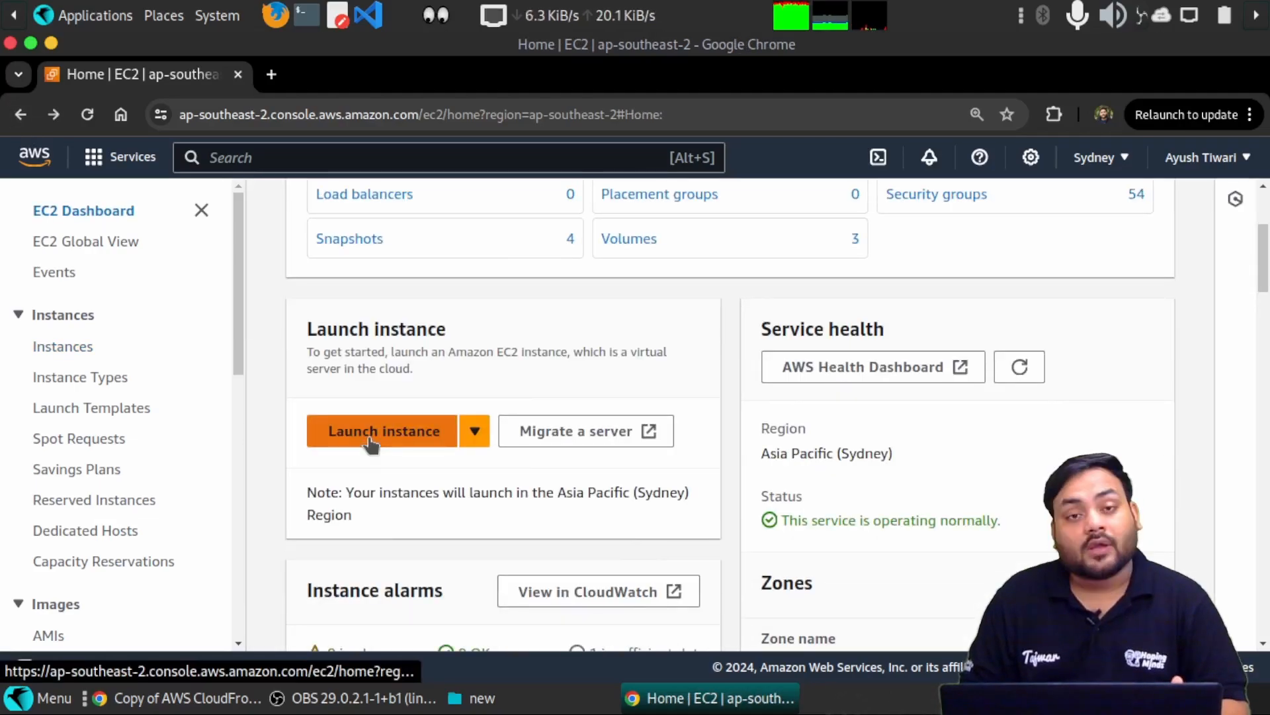
- Start a new instance launch named myfirstvm and scroll to the AMI Quick Start section
click(391, 432)
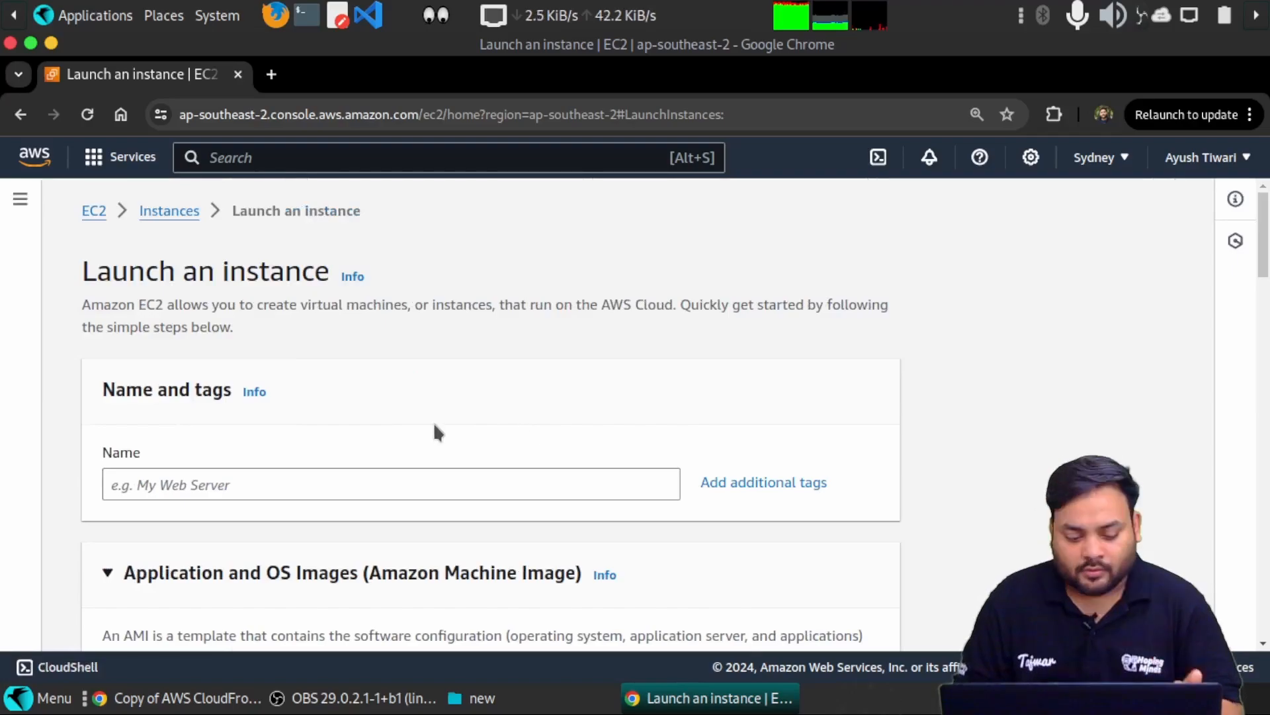
scroll(434, 430, down, 4)
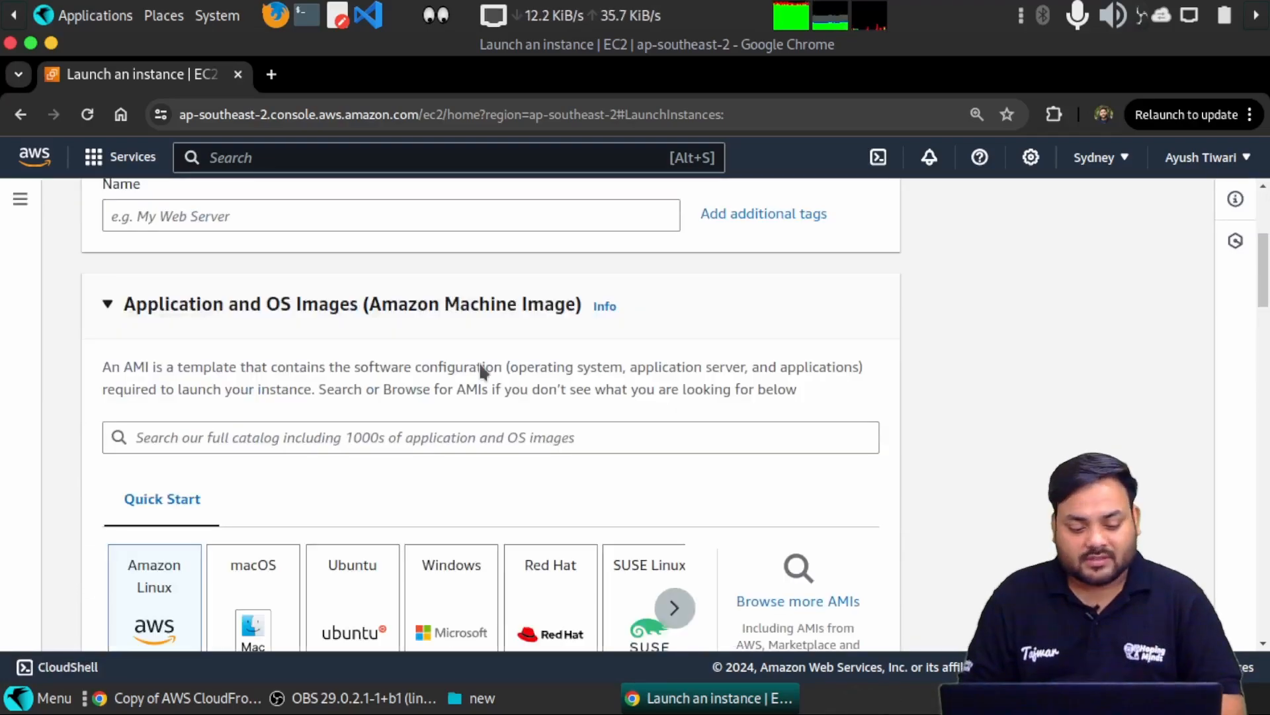
scroll(482, 371, up, 3)
click(252, 438)
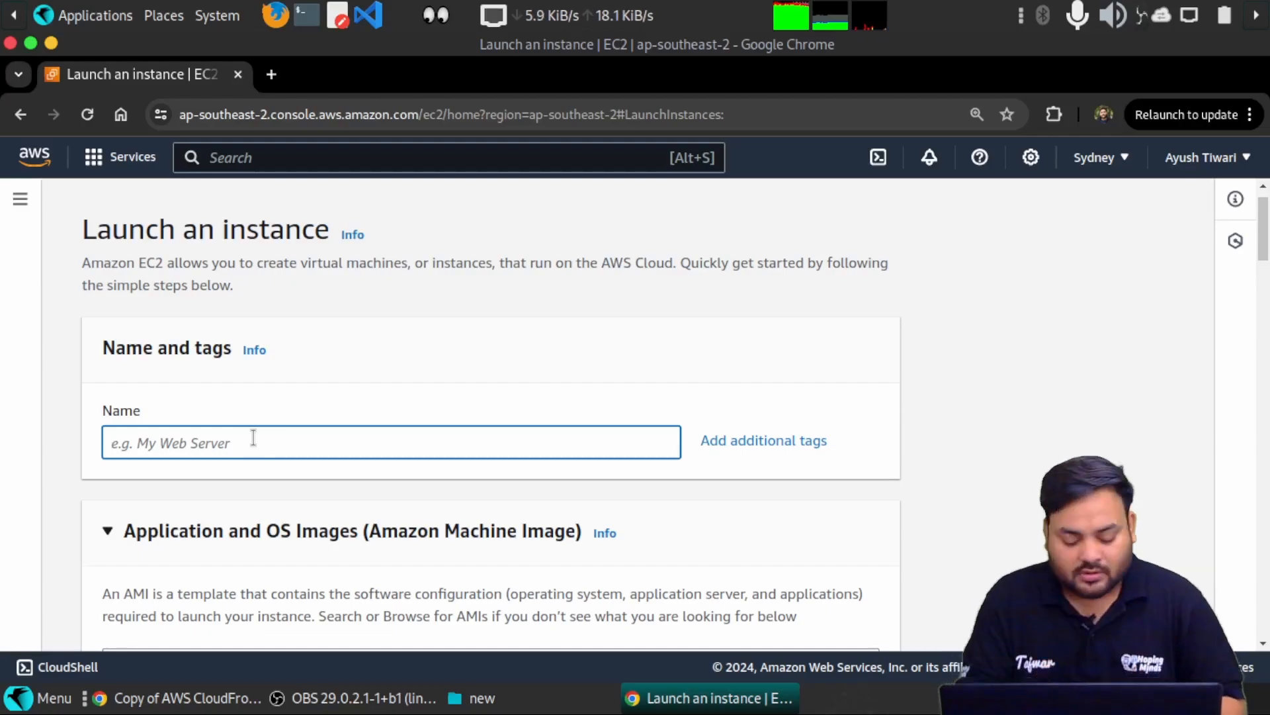
text(myfirst)
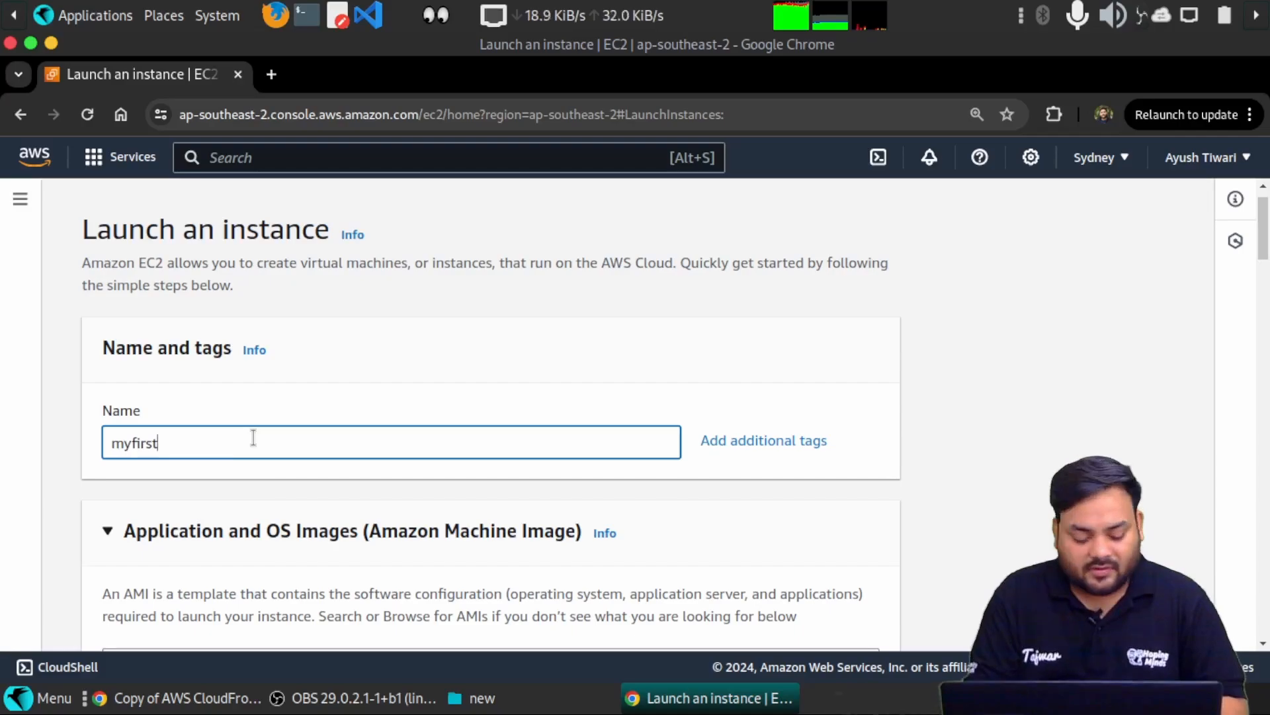
text(vm)
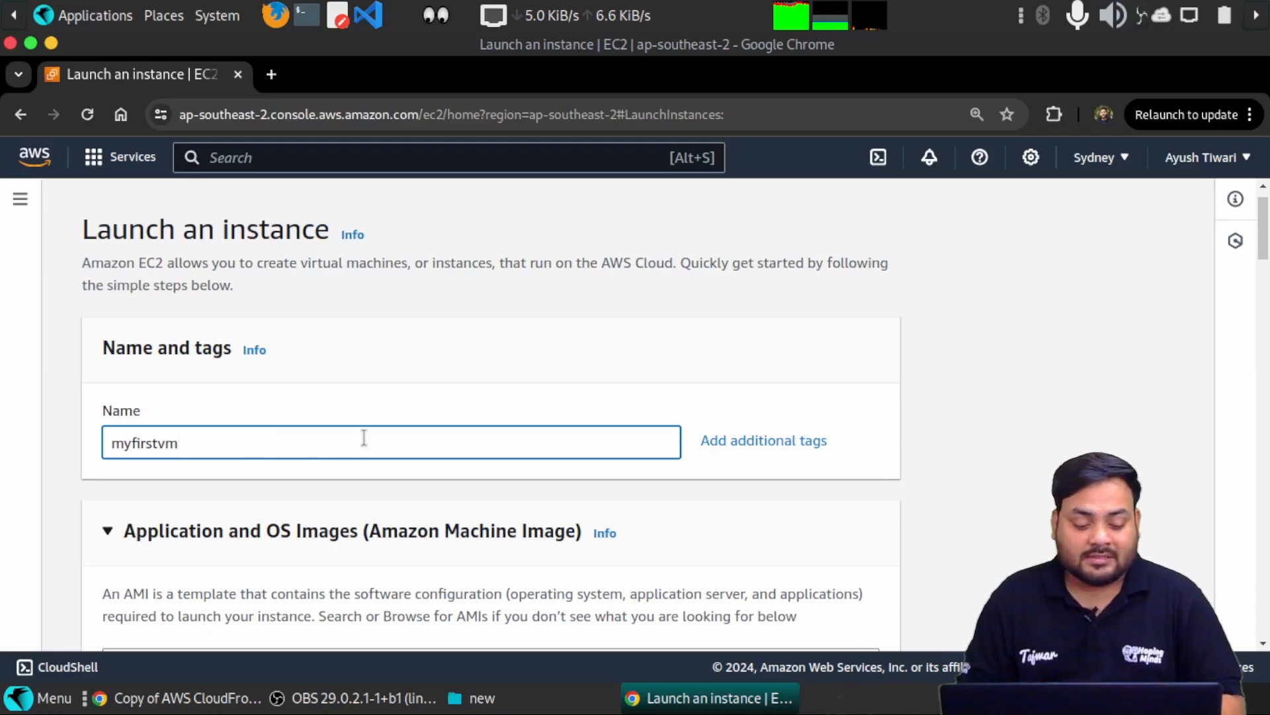
scroll(450, 370, down, 2)
scroll(450, 371, down, 2)
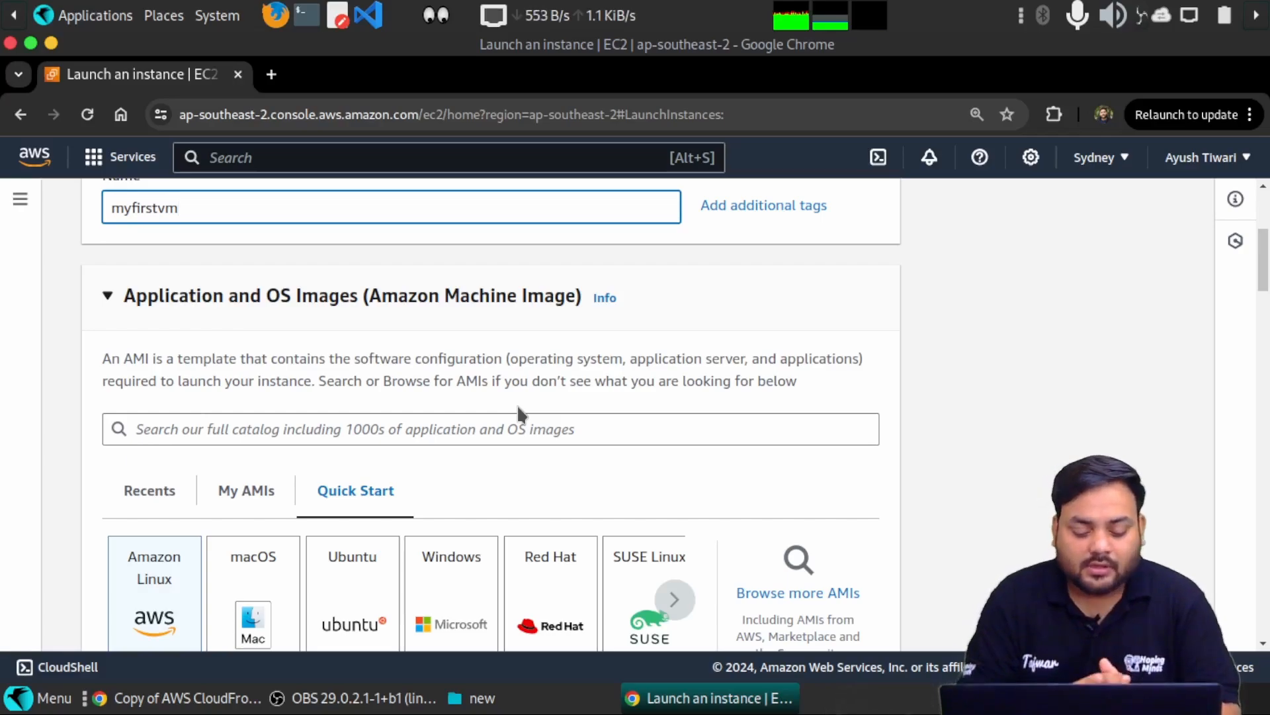
scroll(660, 427, down, 3)
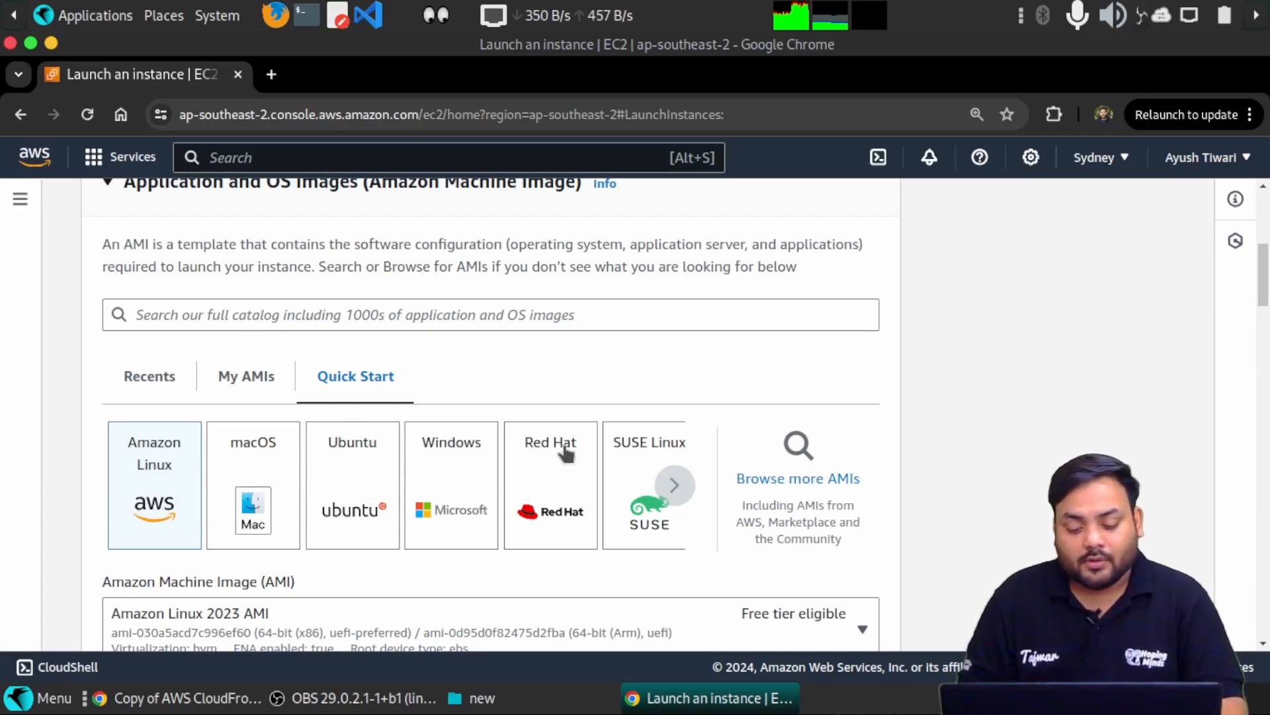
- Open the full AMI catalogue and scroll through the 47 Quickstart AMIs
click(796, 481)
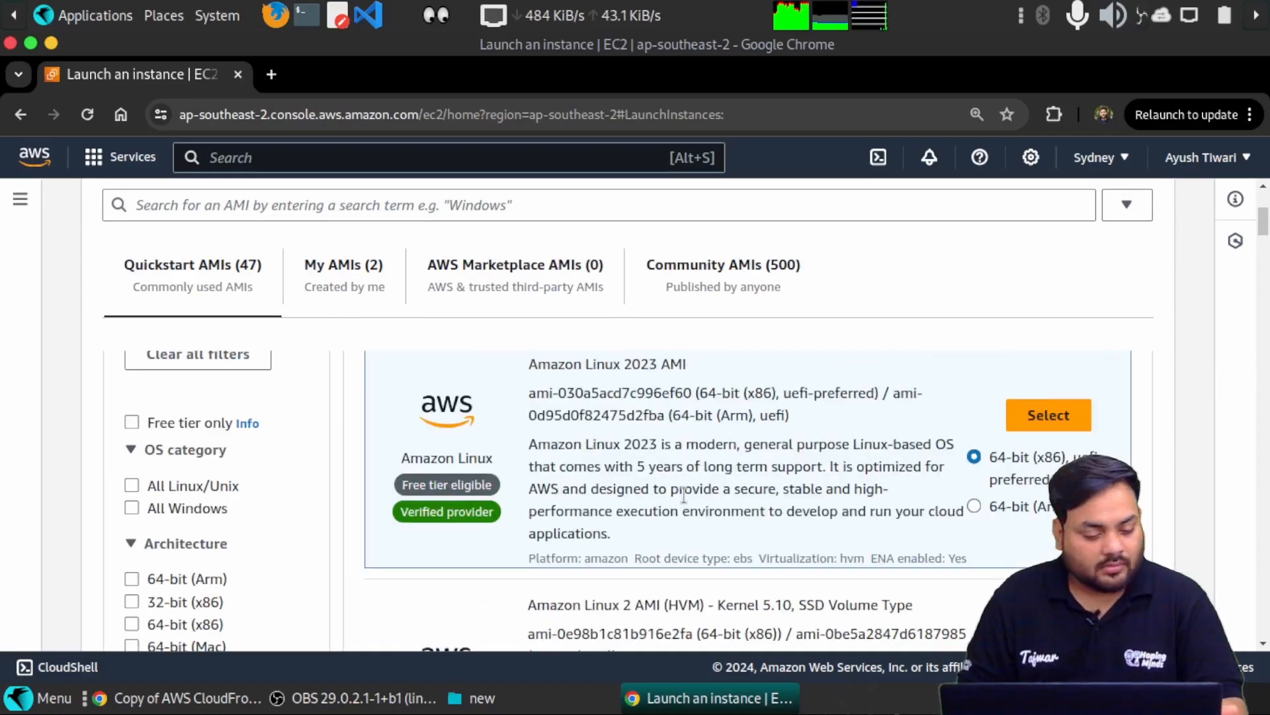
scroll(684, 495, down, 3)
scroll(684, 495, down, 1)
scroll(739, 574, up, 6)
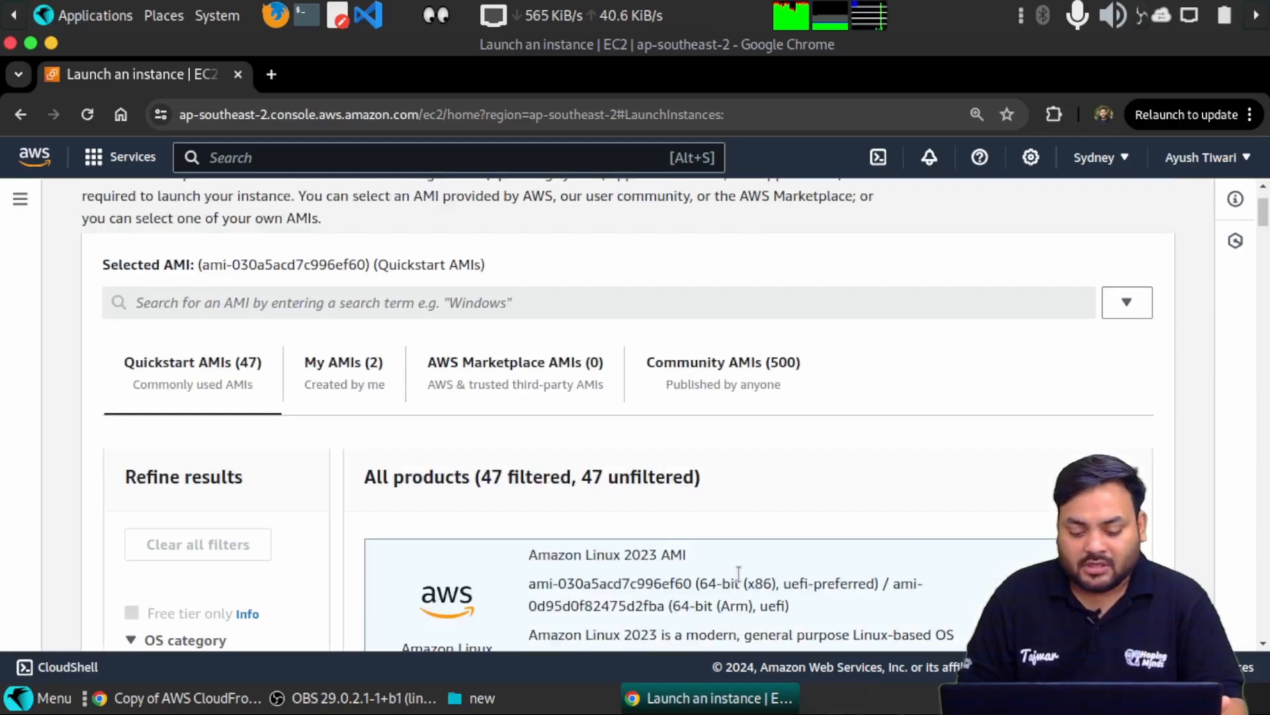
scroll(739, 573, down, 5)
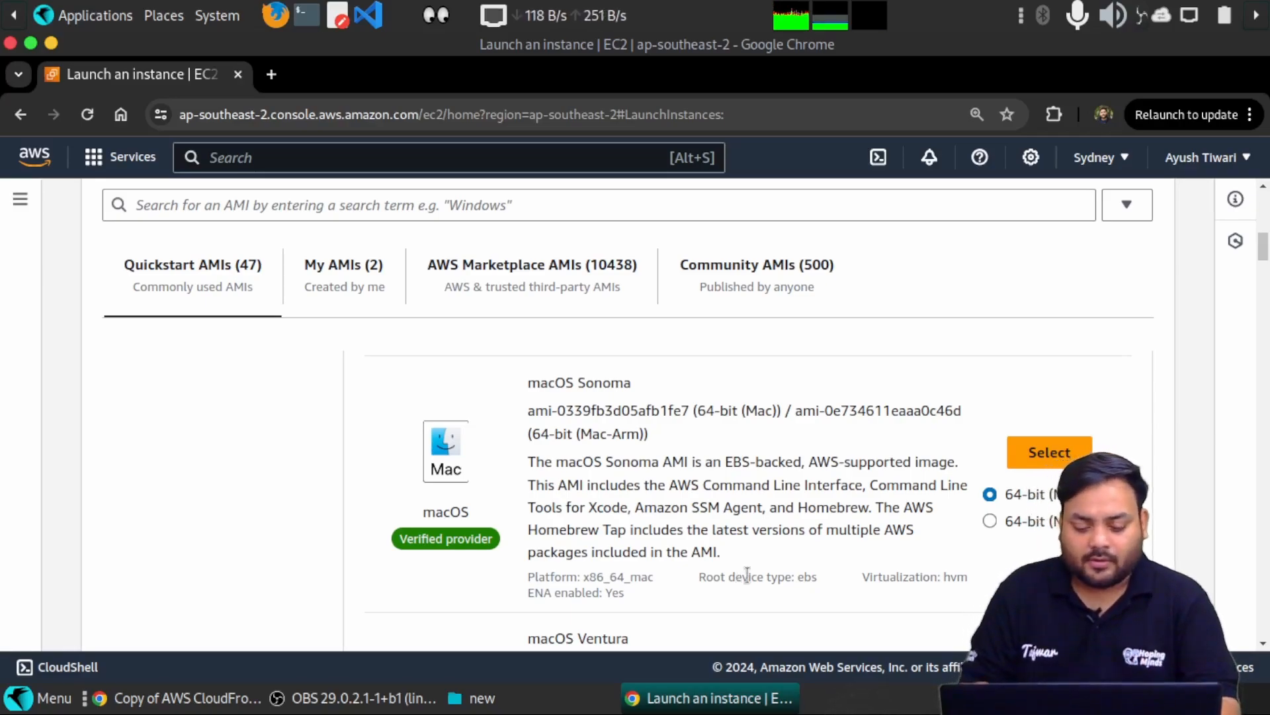
scroll(734, 569, down, 3)
scroll(727, 563, down, 1)
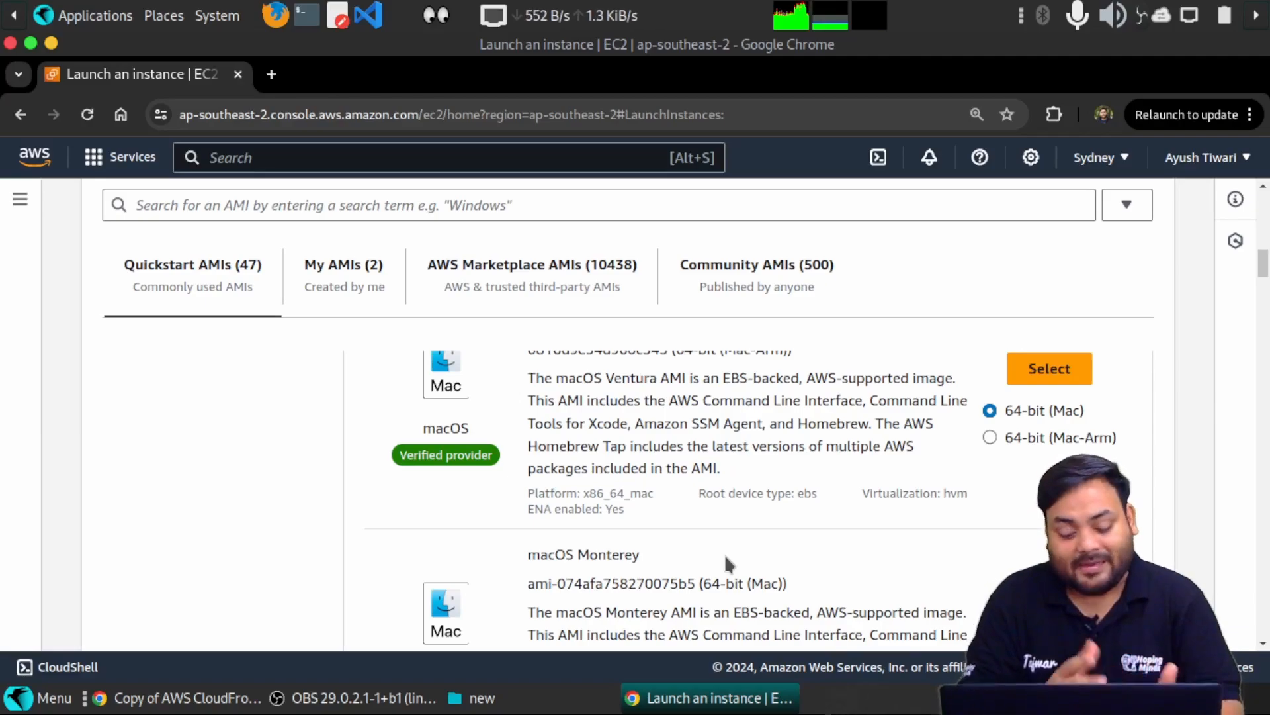
scroll(725, 559, down, 5)
scroll(727, 559, down, 8)
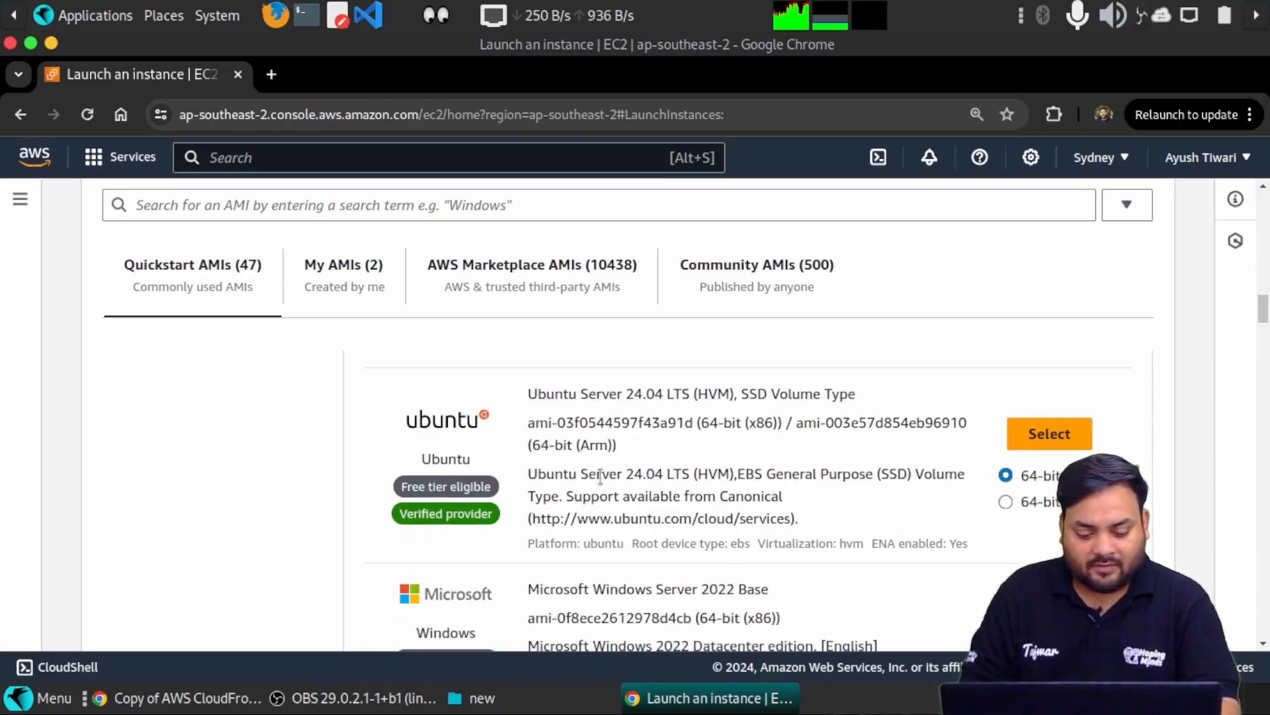
scroll(494, 435, down, 3)
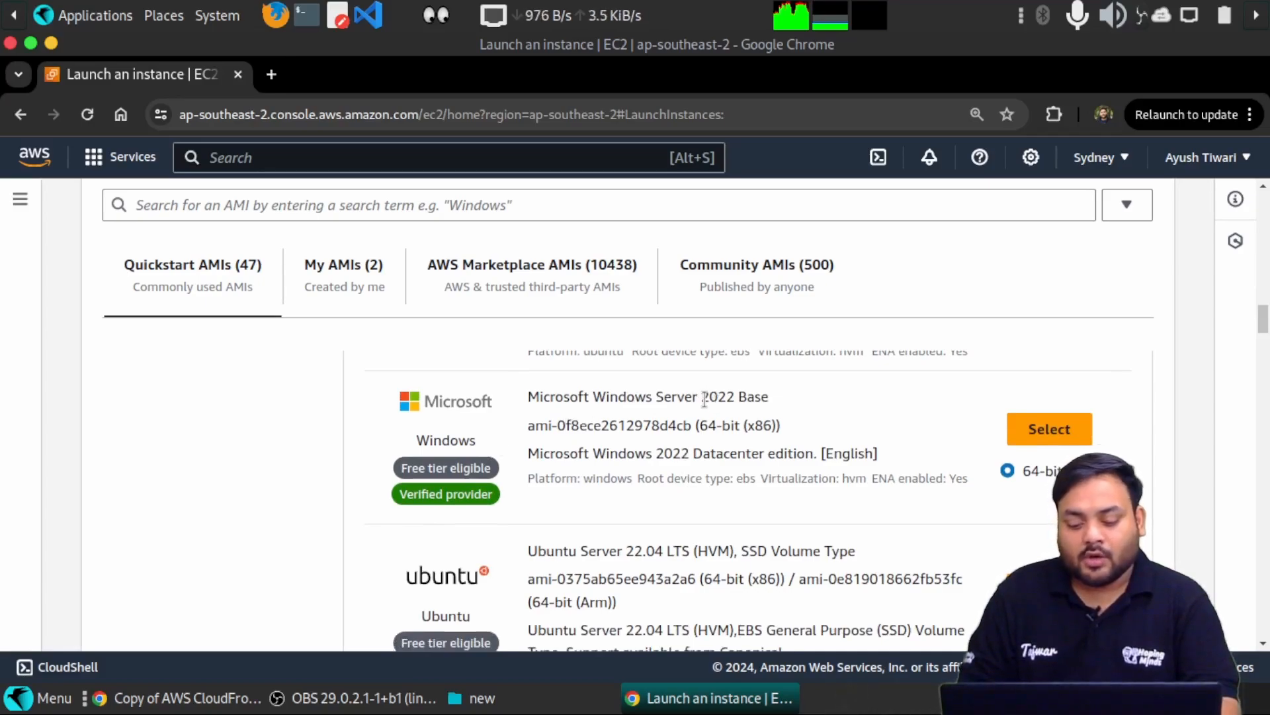
- Locate Microsoft Windows Server 2022 Base and check its Free tier eligible label
drag(703, 399, 766, 398)
click(764, 397)
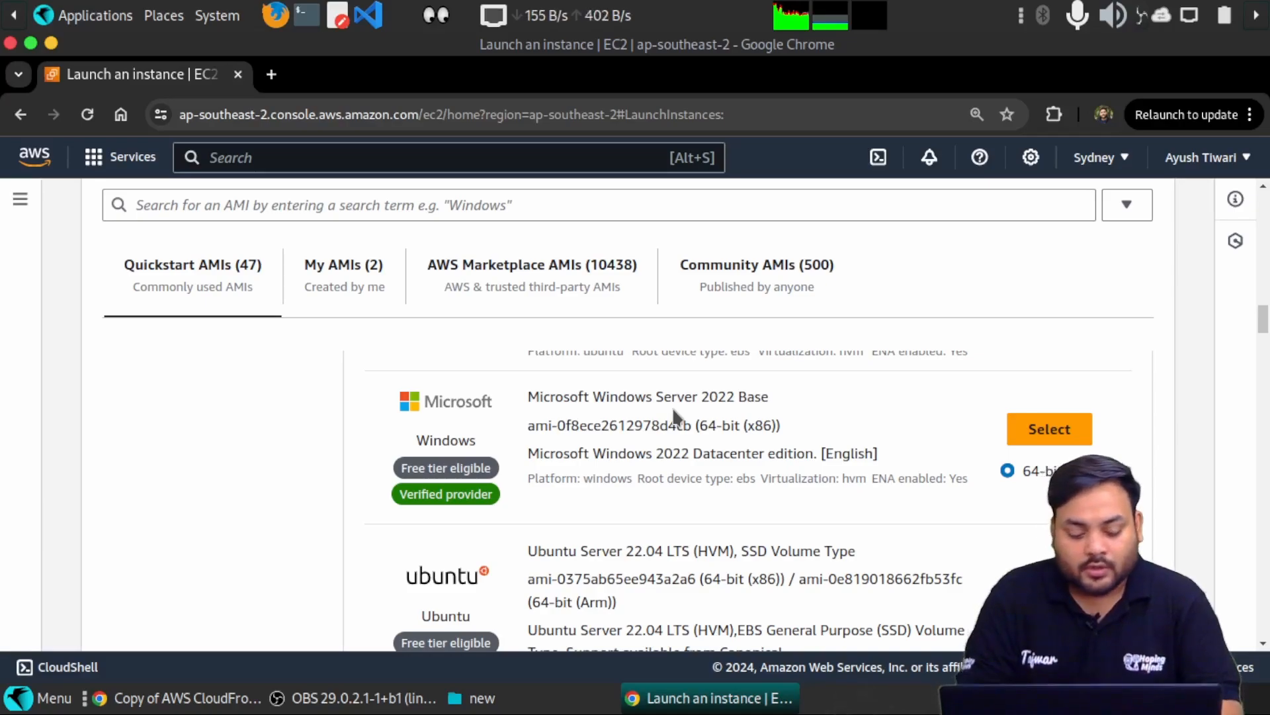
drag(391, 470, 495, 473)
click(495, 473)
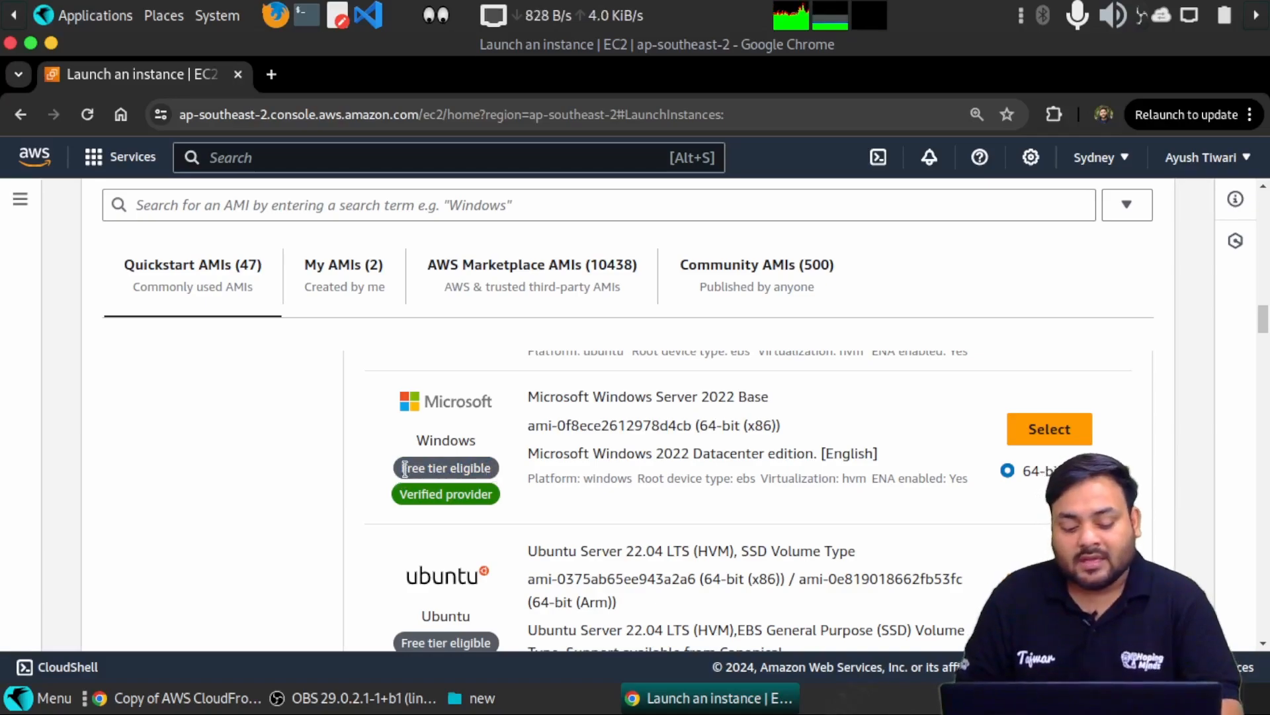
scroll(440, 488, down, 3)
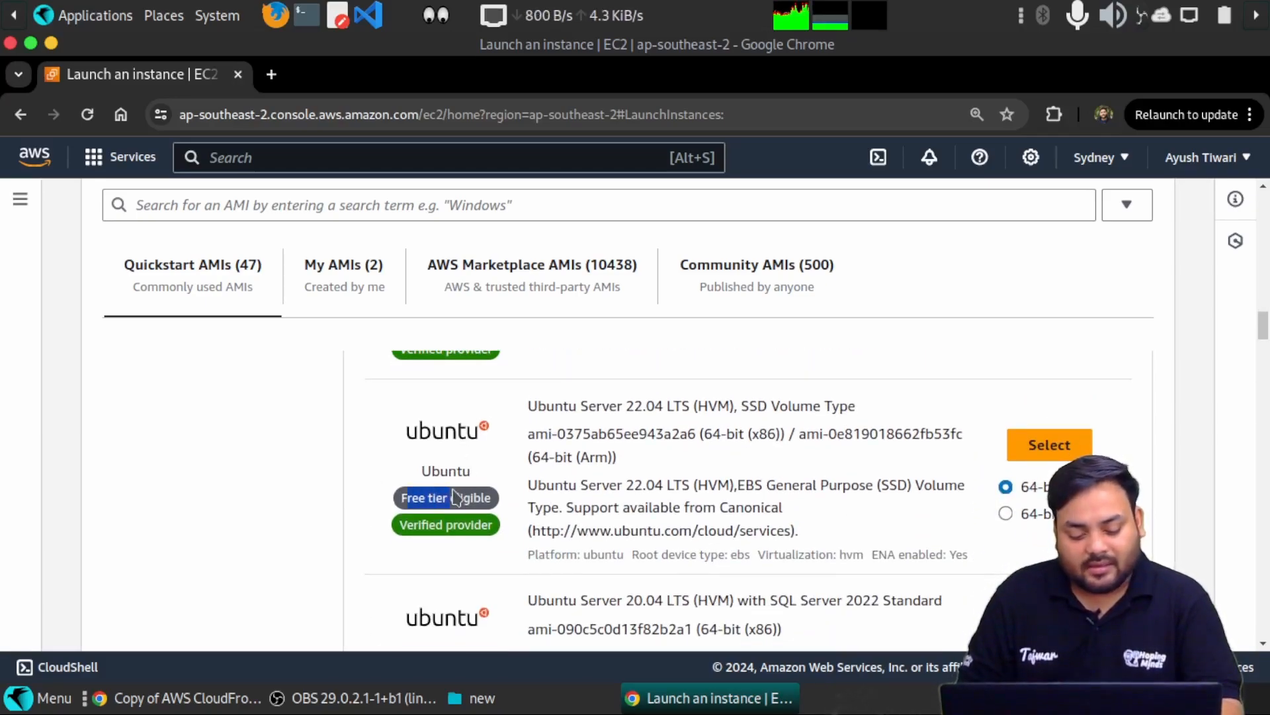
scroll(450, 493, down, 3)
scroll(452, 487, up, 5)
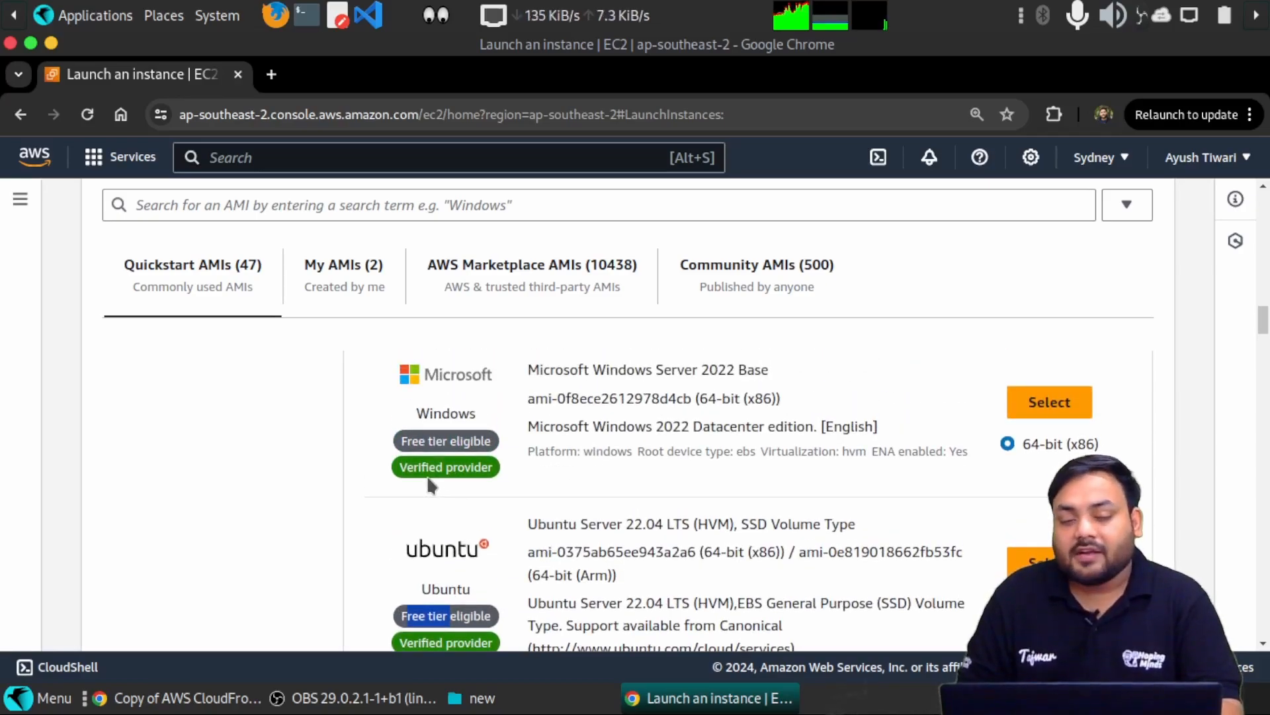
scroll(430, 485, down, 5)
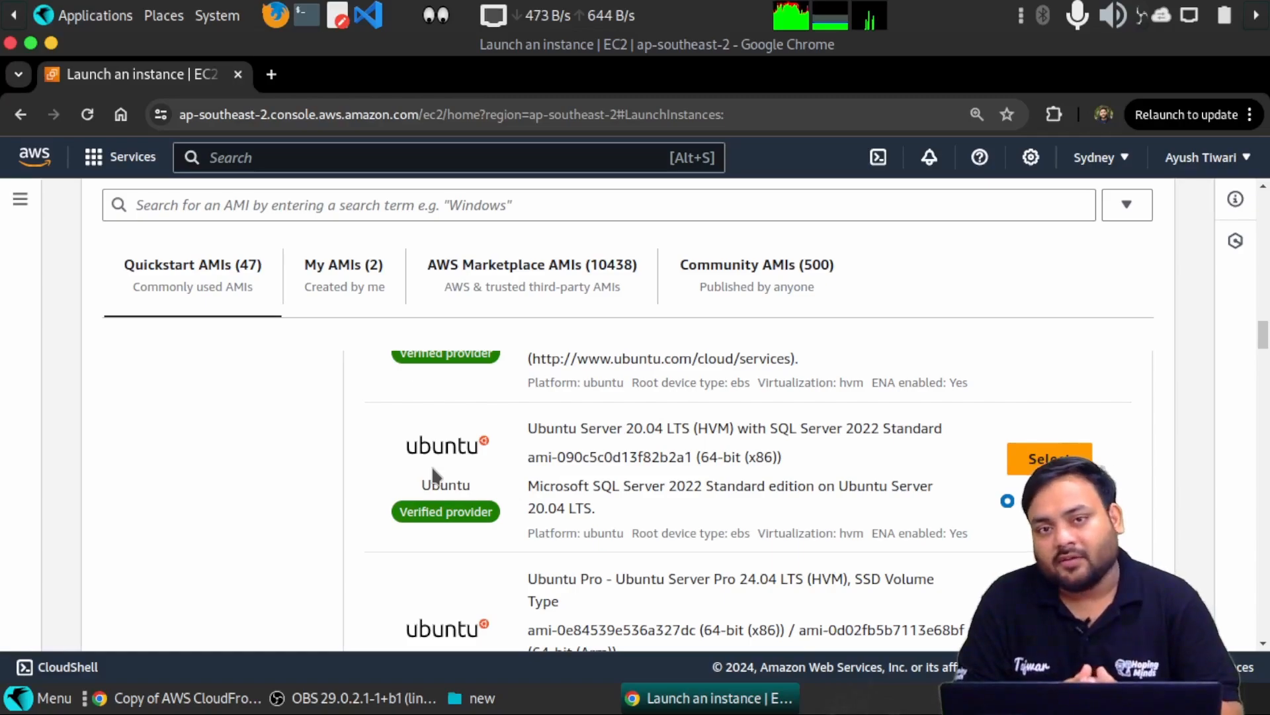
scroll(432, 466, up, 5)
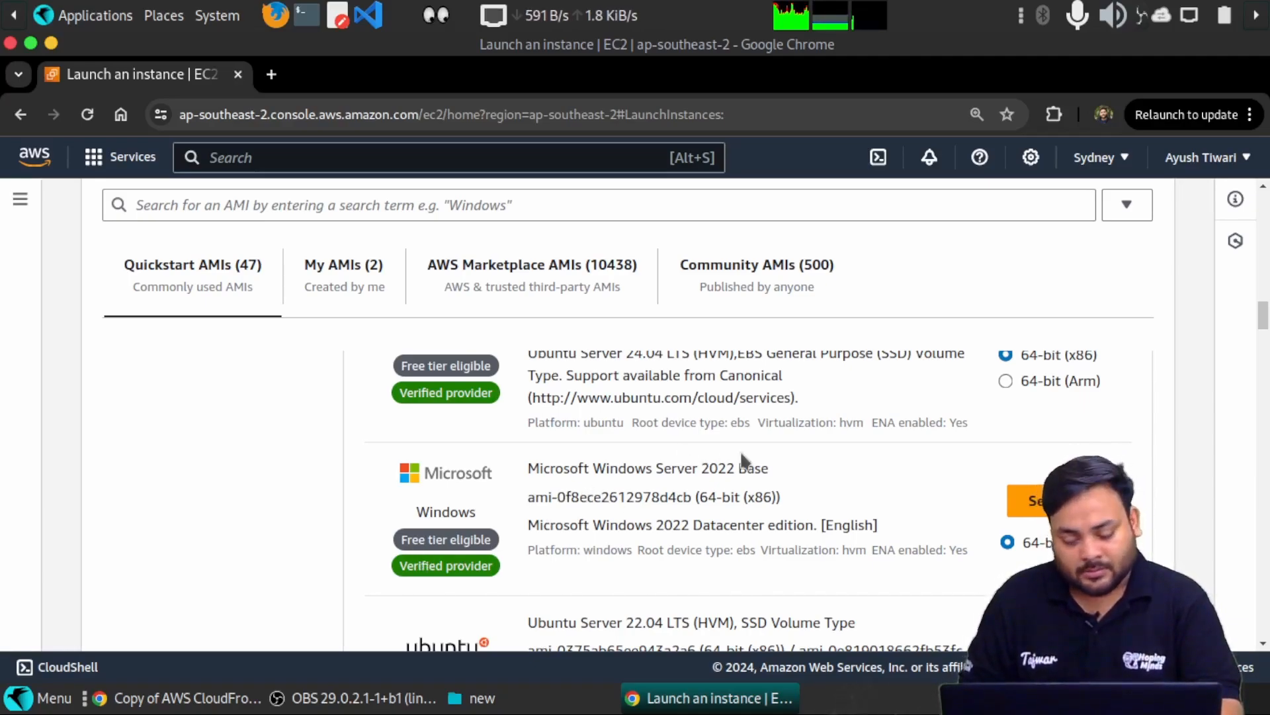
click(1040, 508)
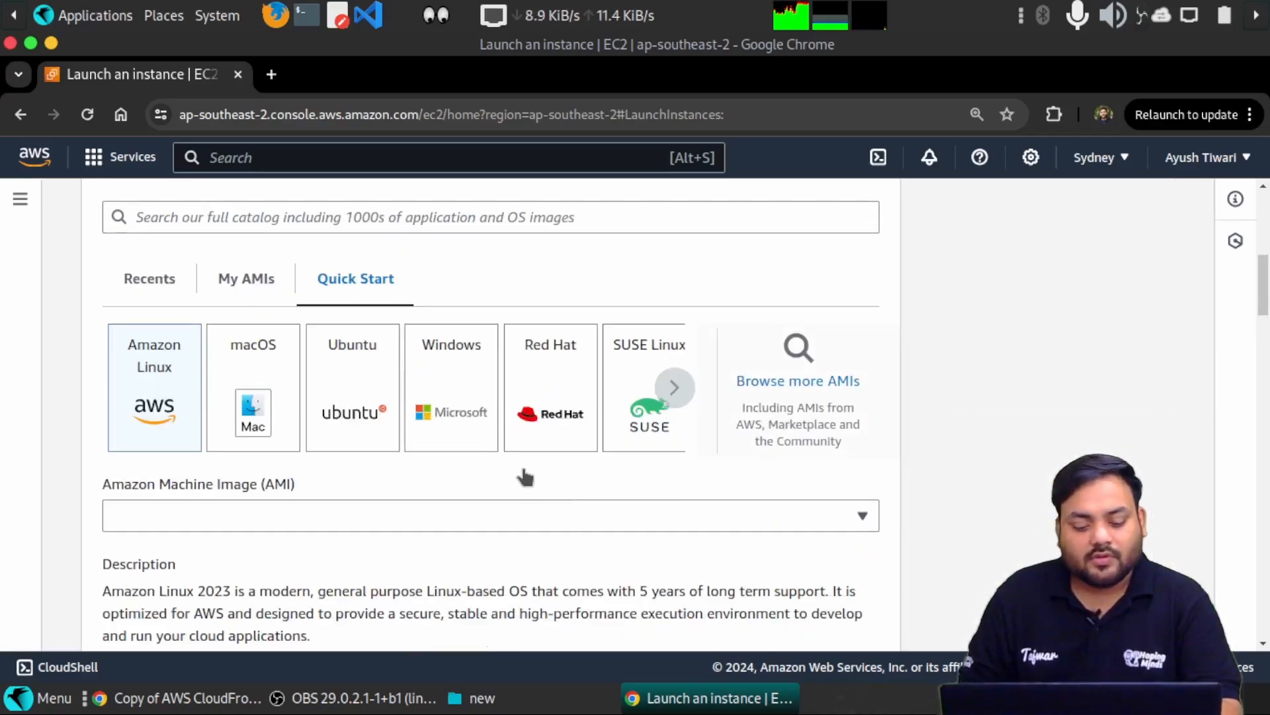
scroll(523, 466, down, 2)
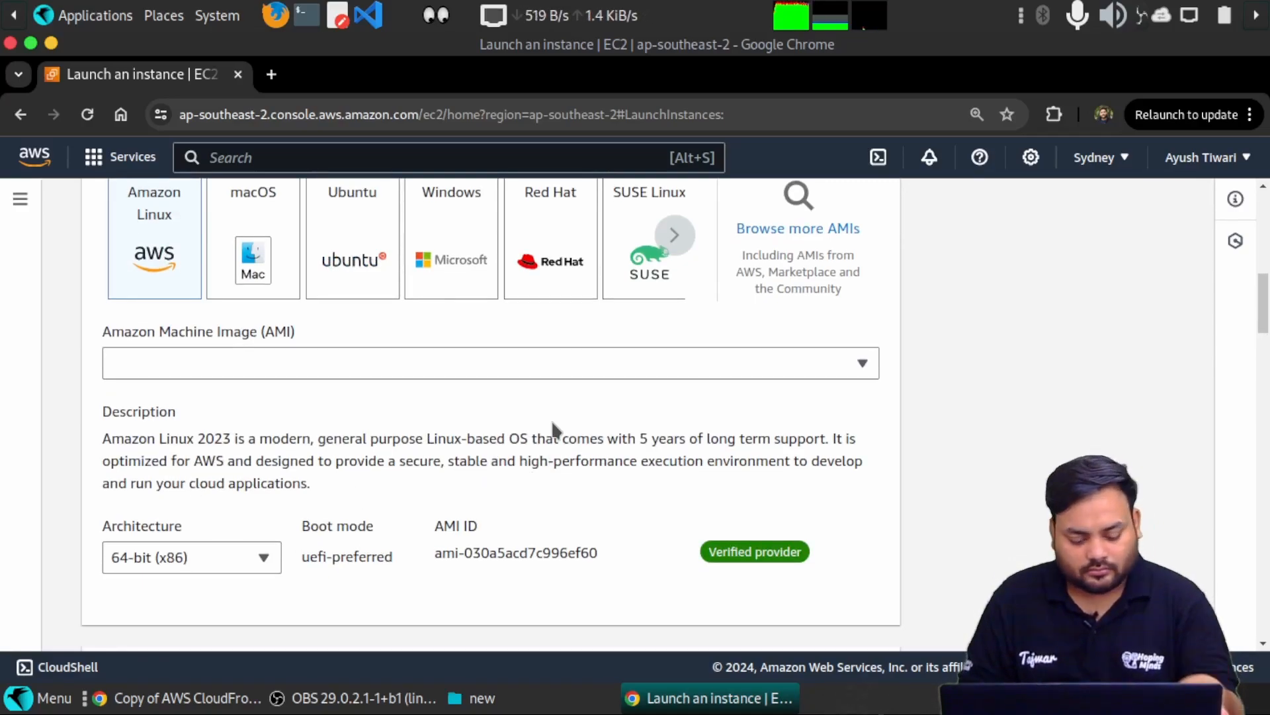
scroll(1054, 410, down, 5)
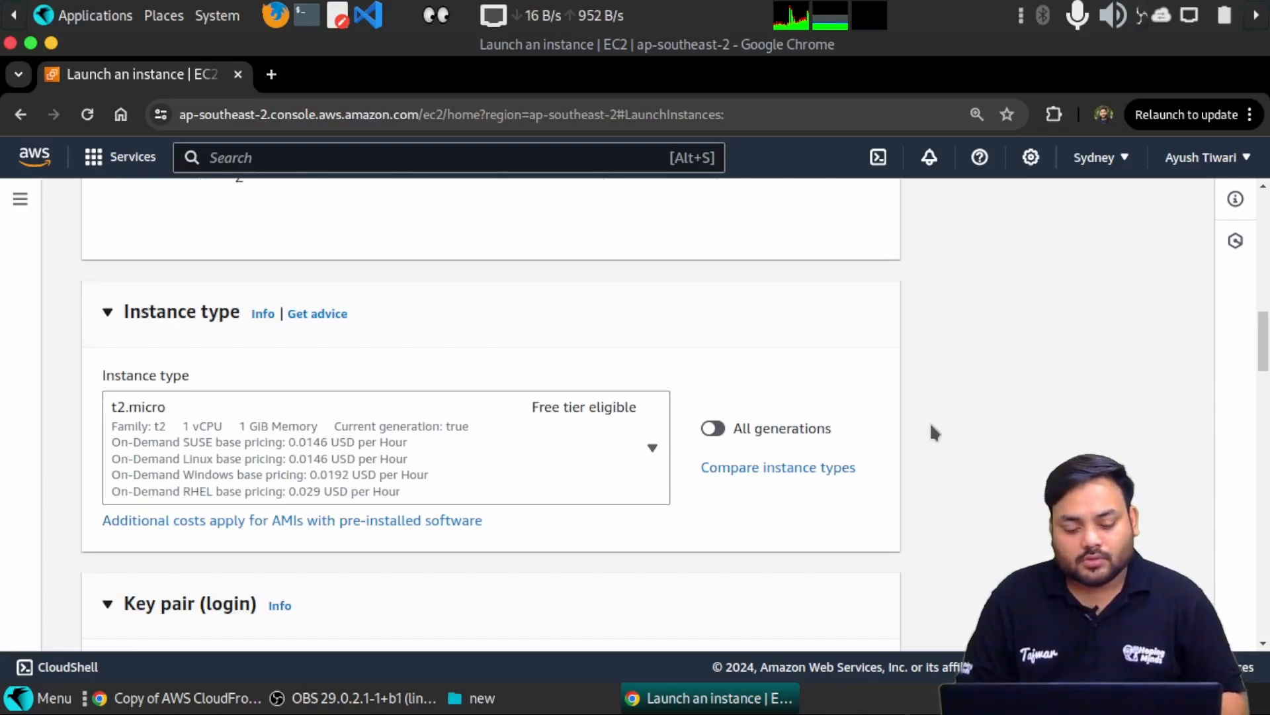
scroll(649, 340, up, 4)
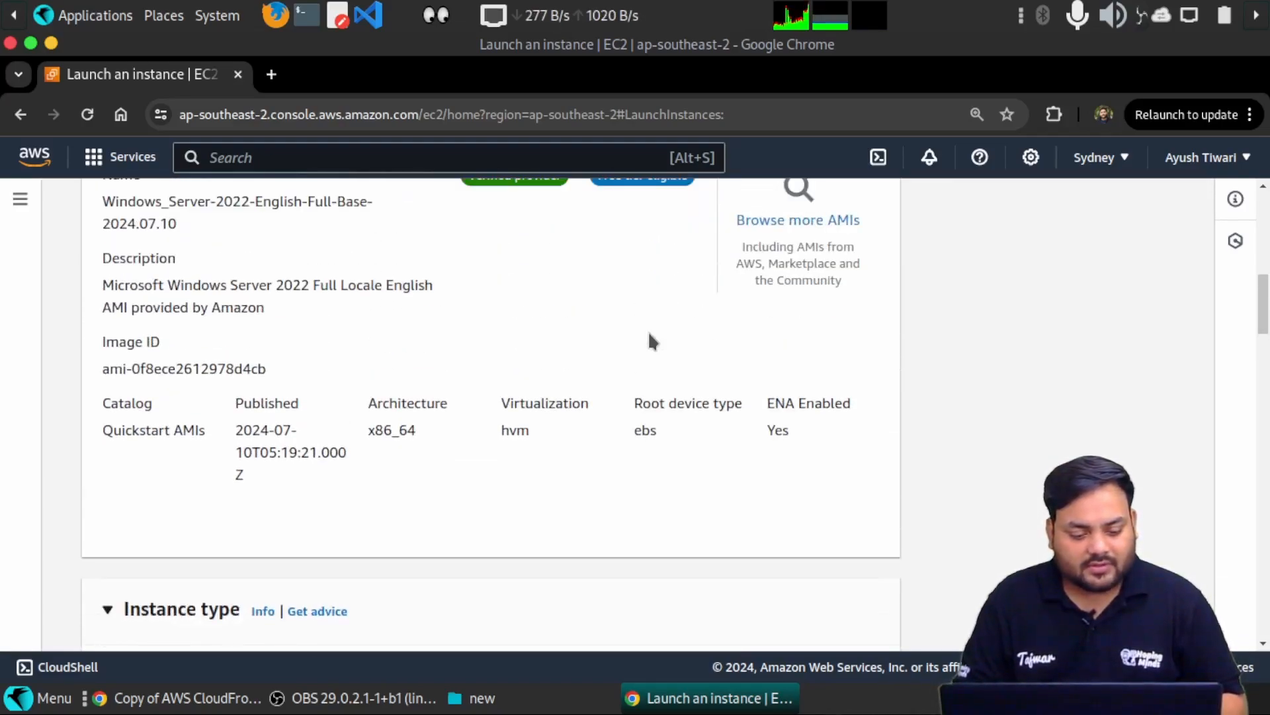
scroll(374, 411, up, 2)
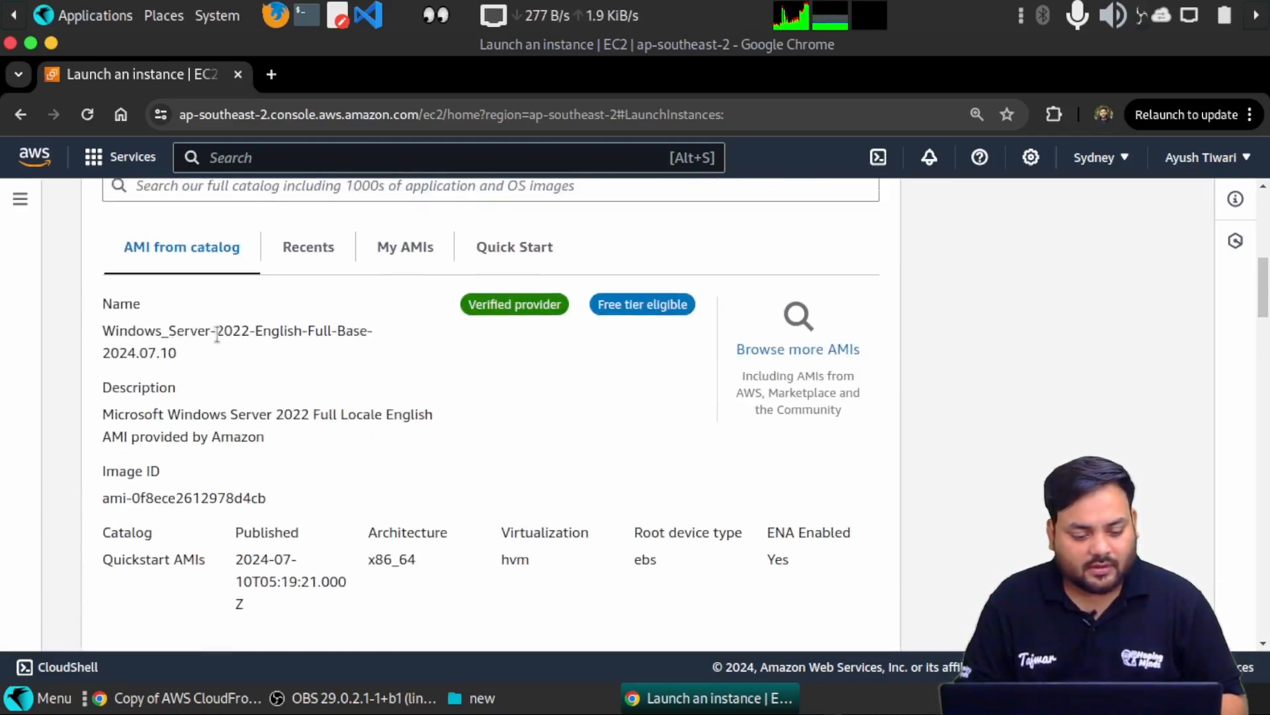
drag(190, 333, 300, 331)
click(186, 330)
click(318, 333)
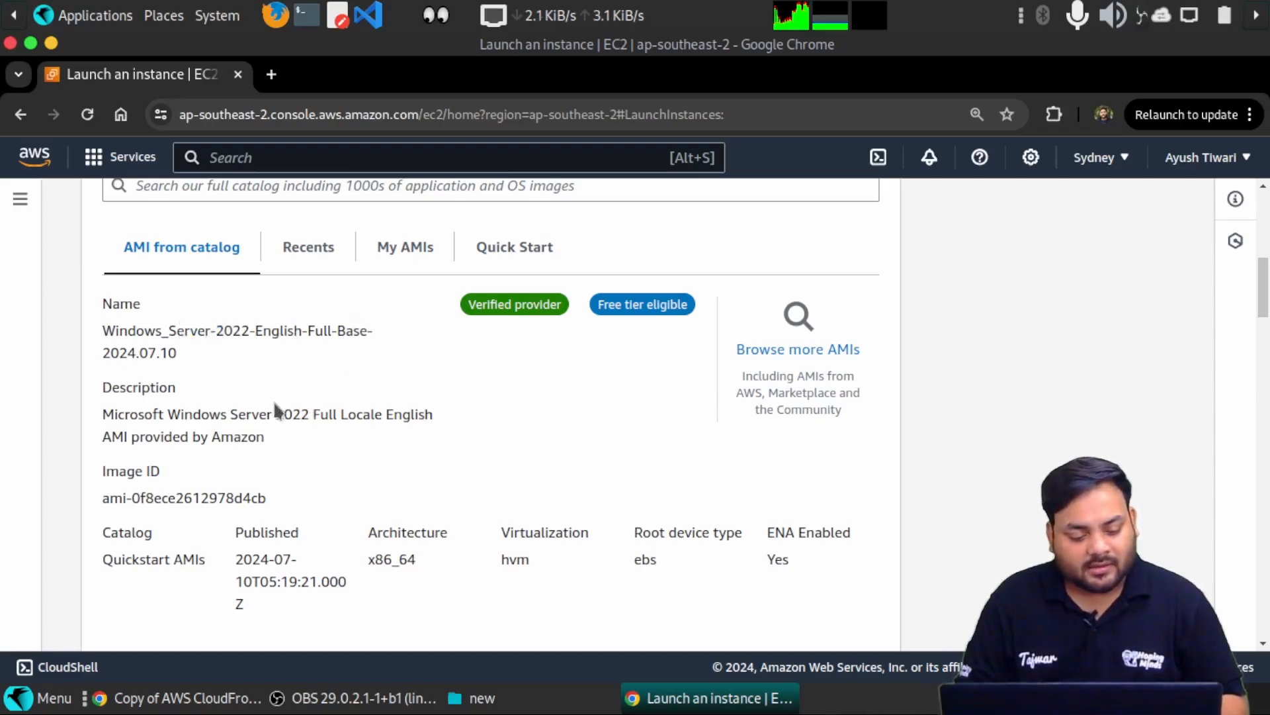
scroll(221, 416, down, 1)
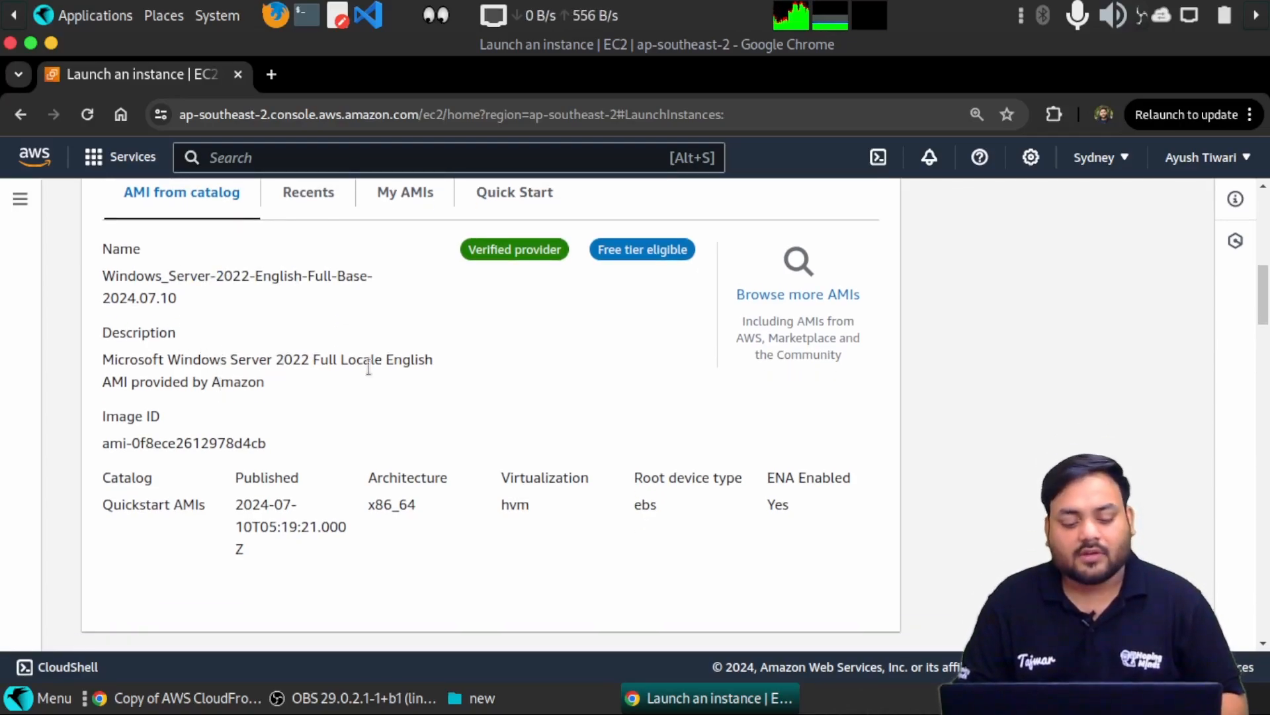
scroll(372, 375, down, 1)
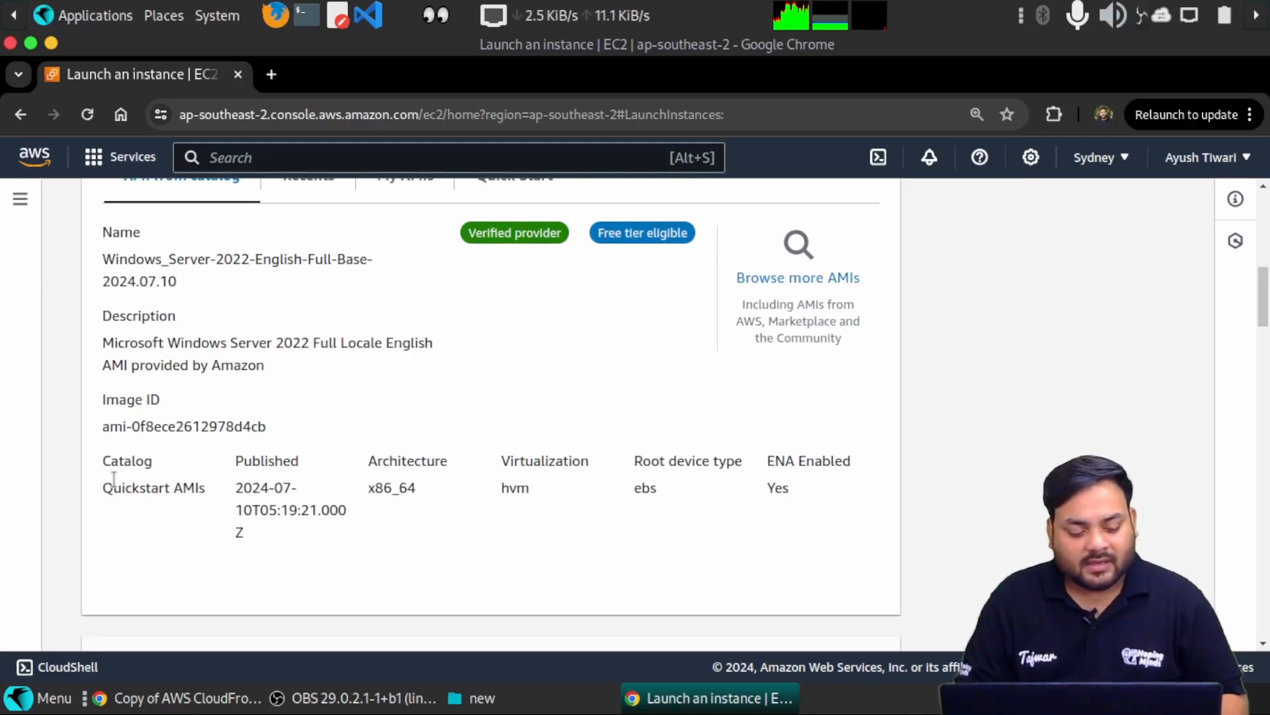
drag(113, 487, 171, 485)
click(238, 476)
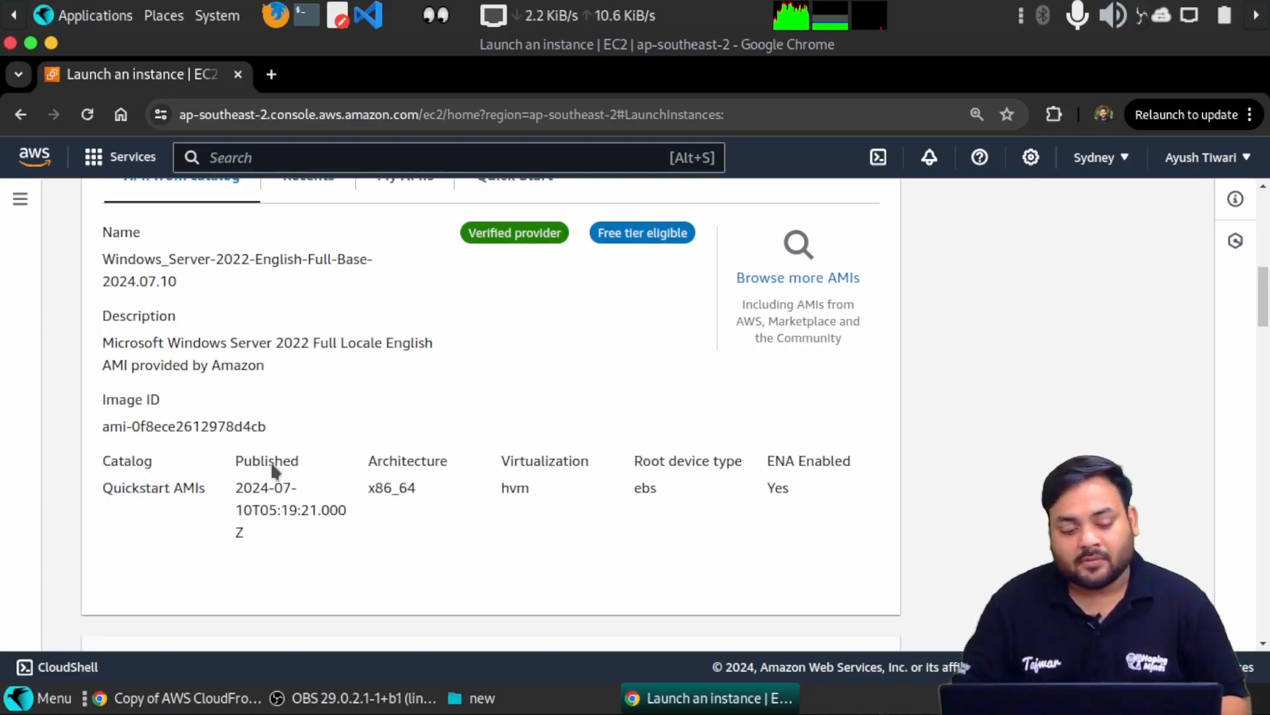
scroll(286, 464, up, 5)
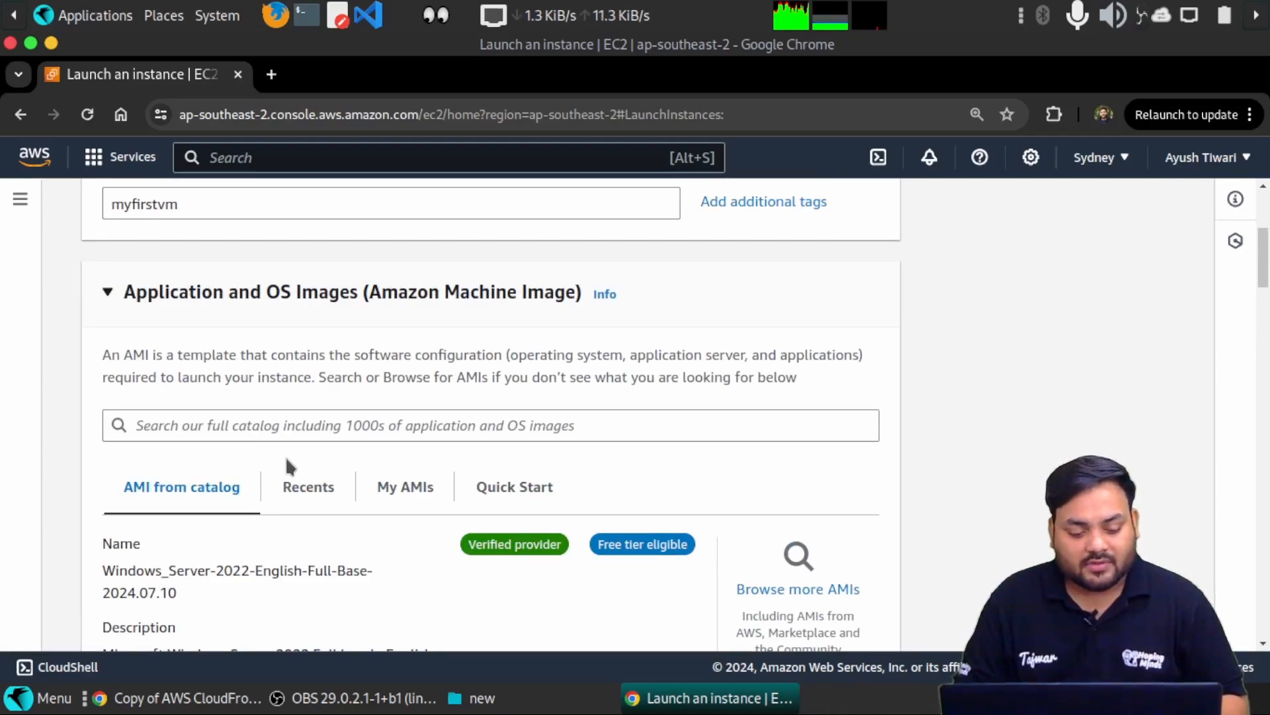
scroll(351, 464, down, 5)
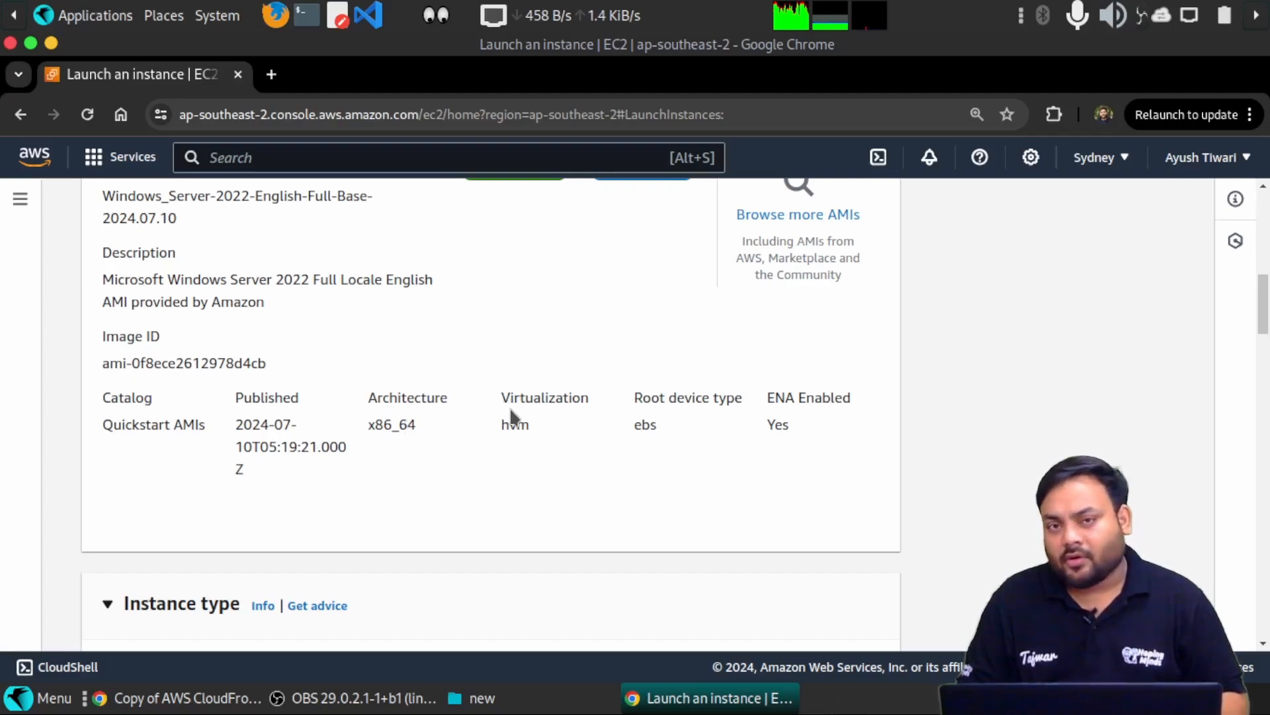
drag(447, 467, 324, 413)
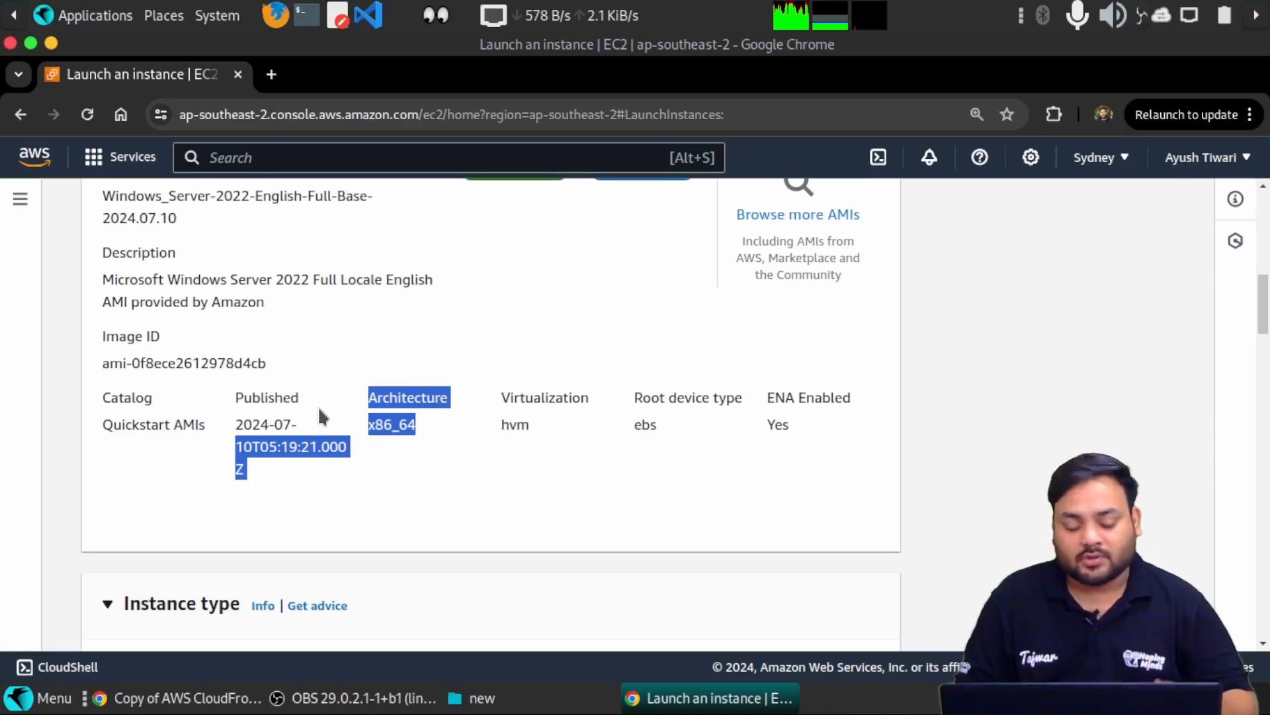
click(366, 453)
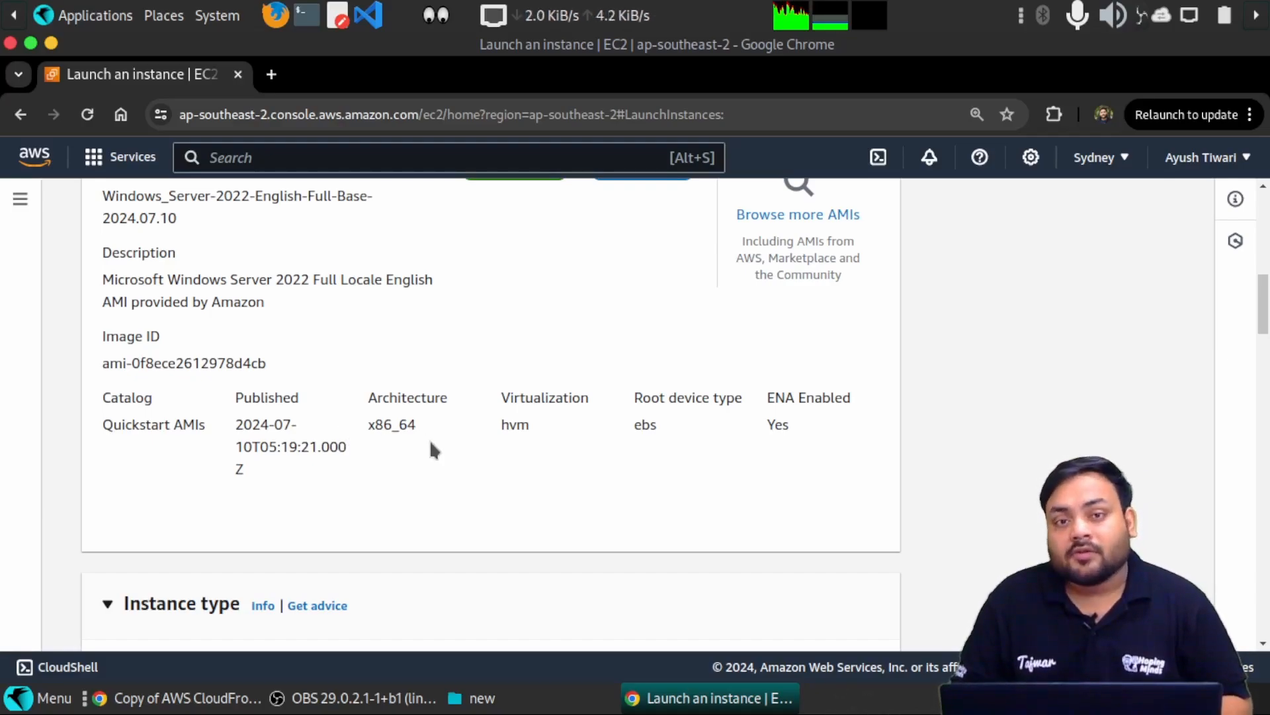
scroll(430, 439, down, 5)
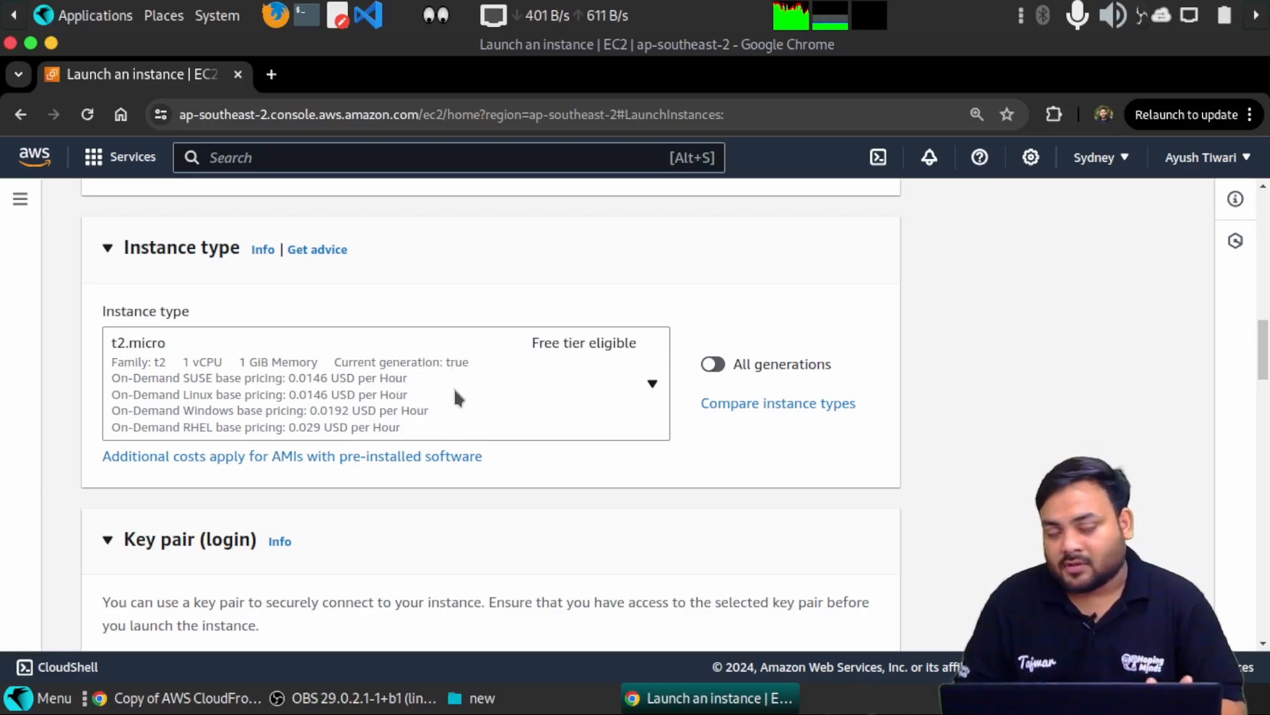
- Check the existing key pairs, then begin creating a new RSA .pem key pair instead
scroll(454, 390, down, 5)
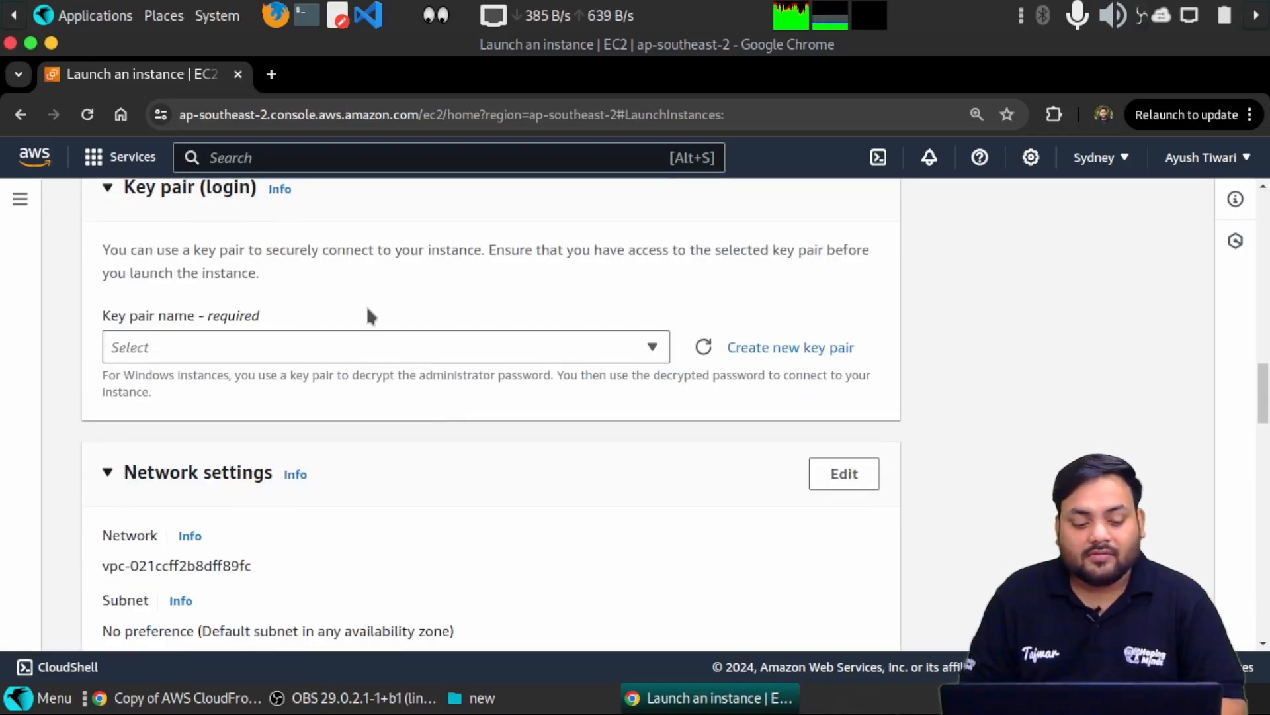
scroll(368, 311, up, 1)
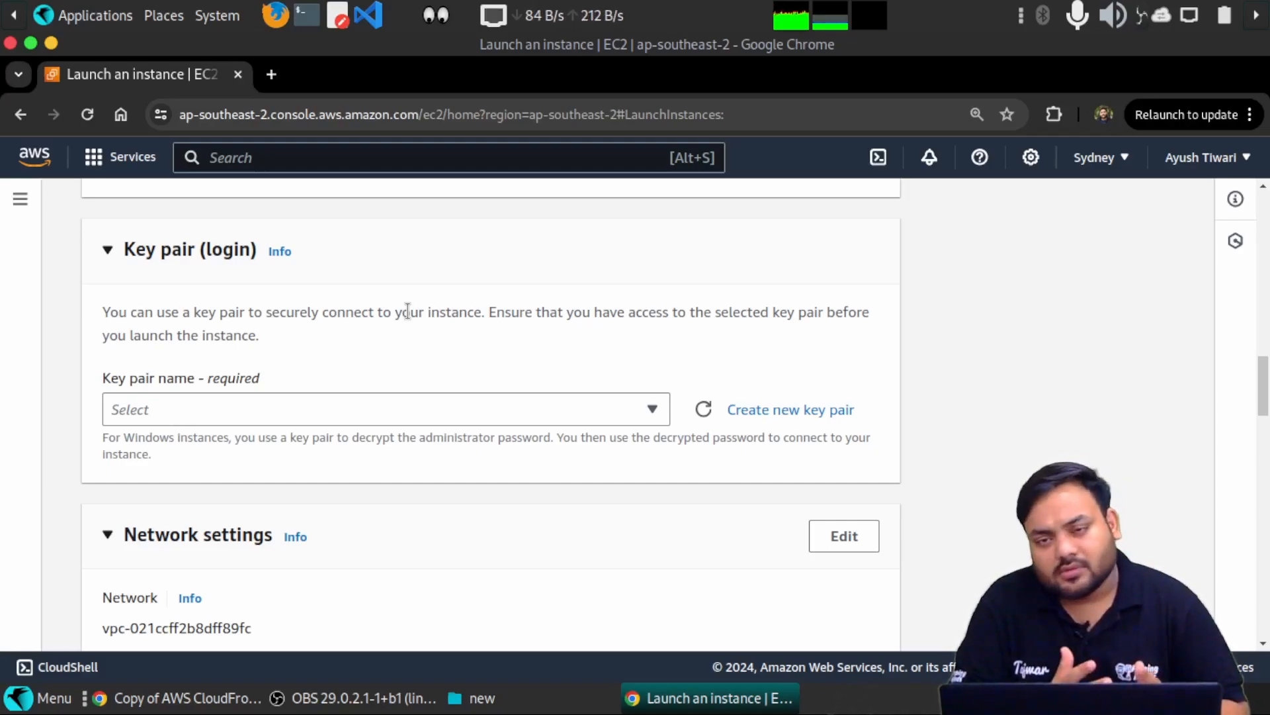
click(655, 409)
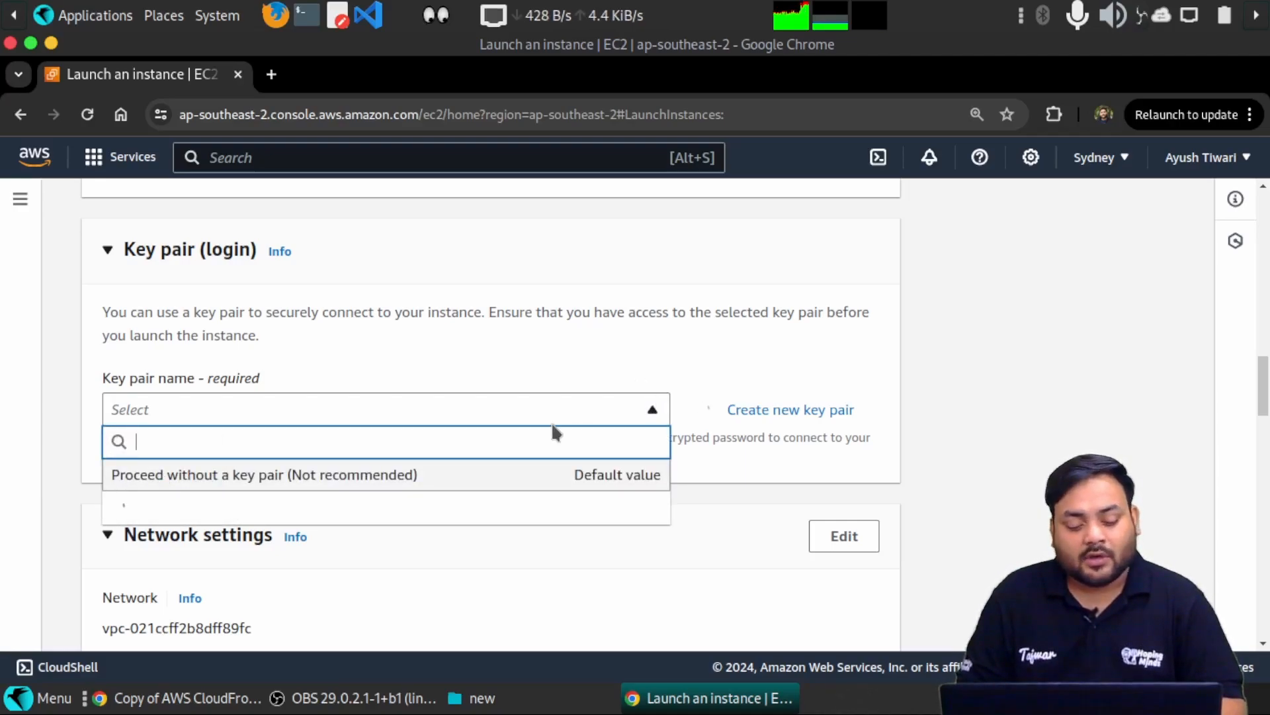
click(653, 373)
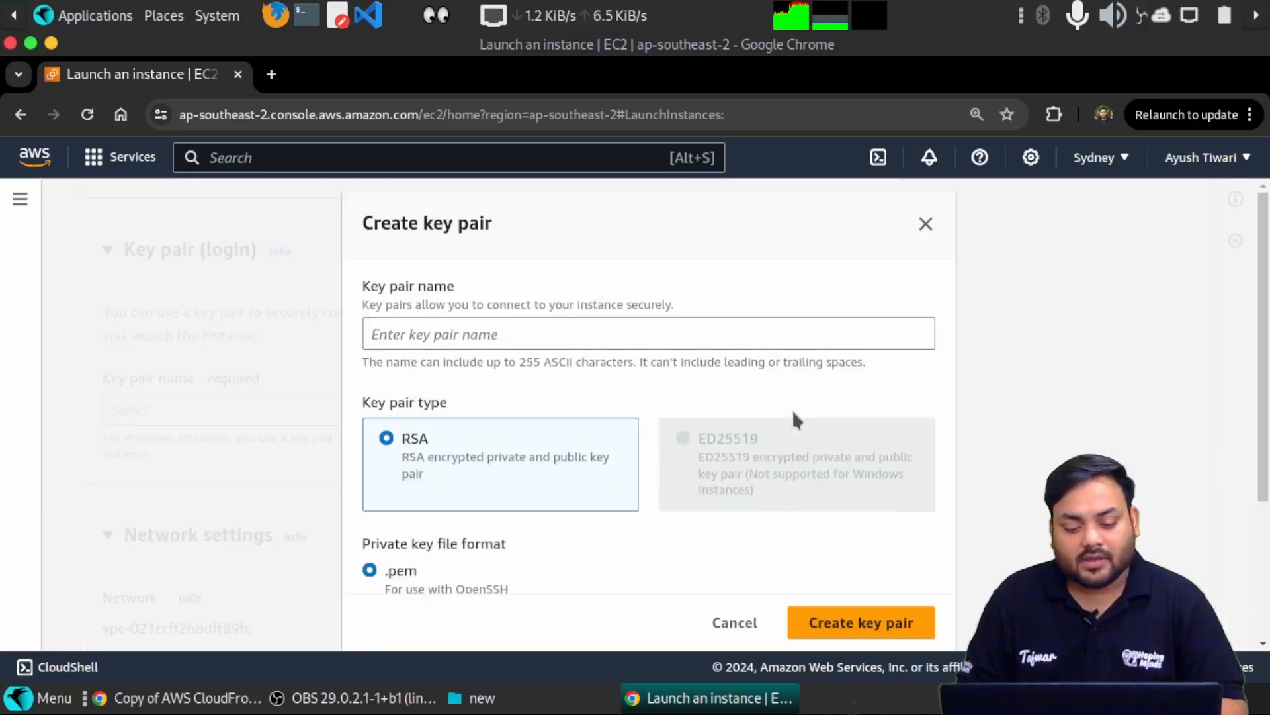
- Name the new key pair myfirstkeypair, keeping RSA type and .pem format
click(452, 338)
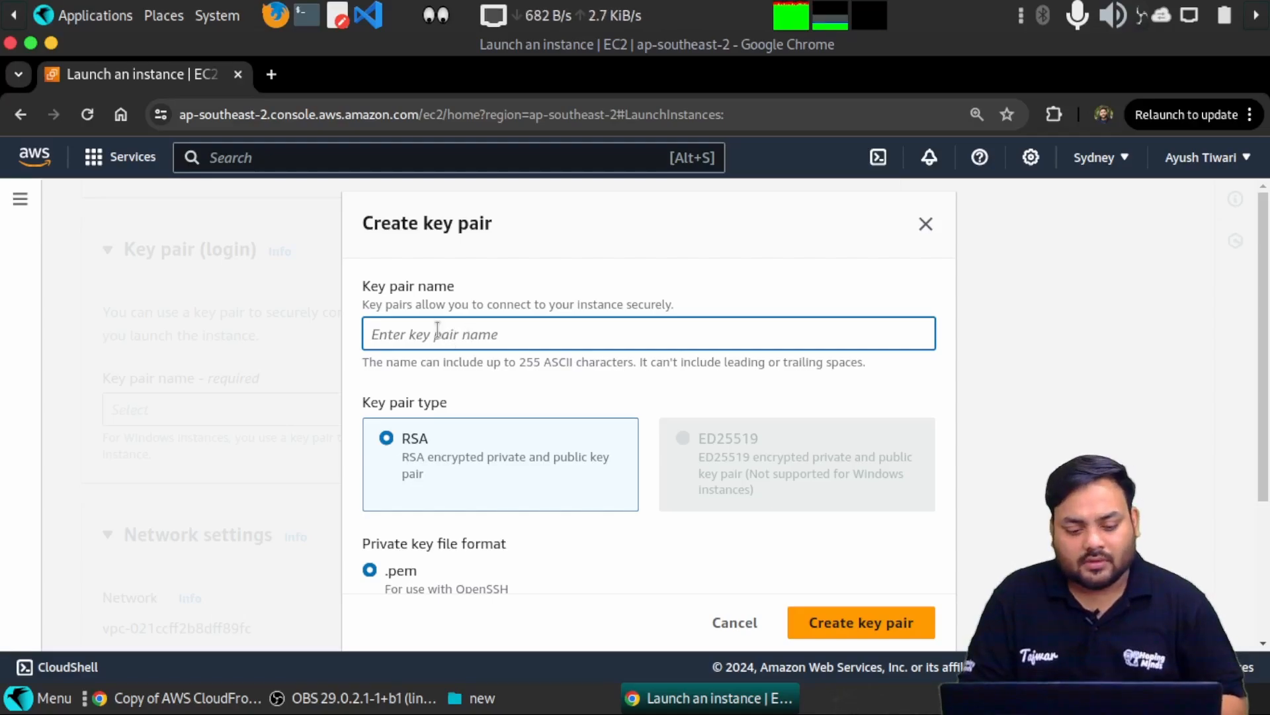
text(myfirs)
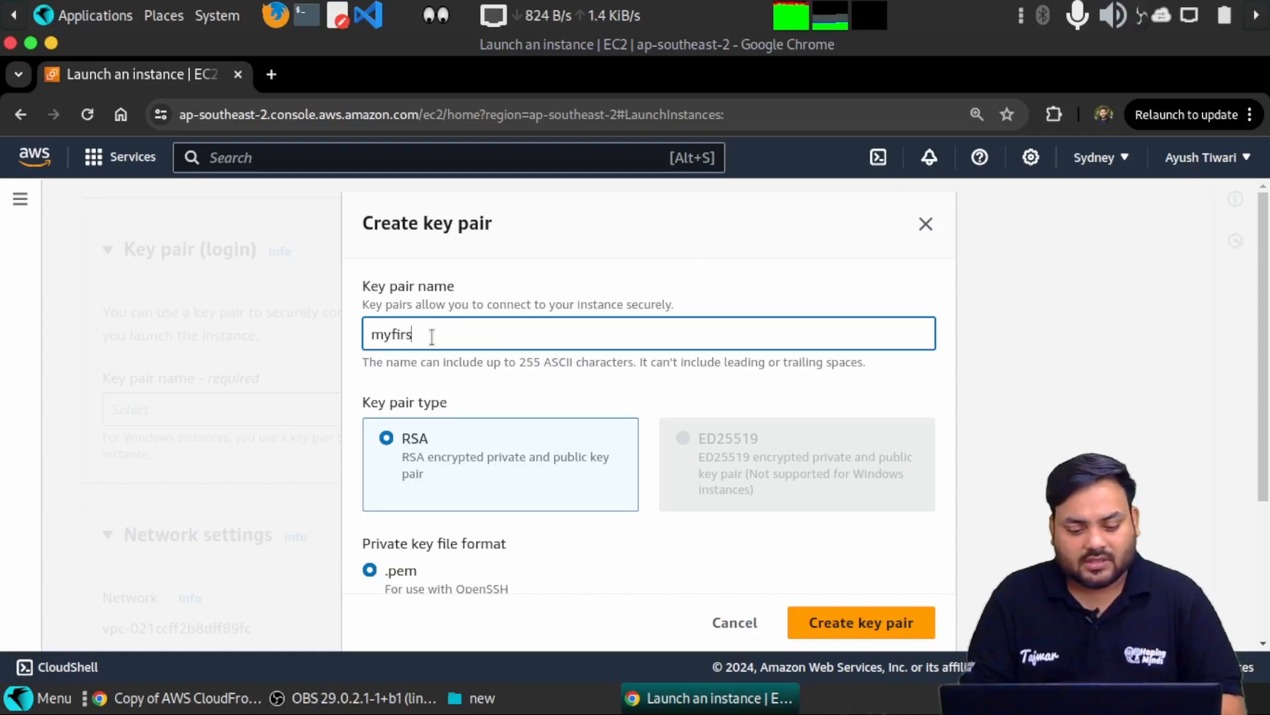
double_click(451, 332)
text(t)
double_click(451, 331)
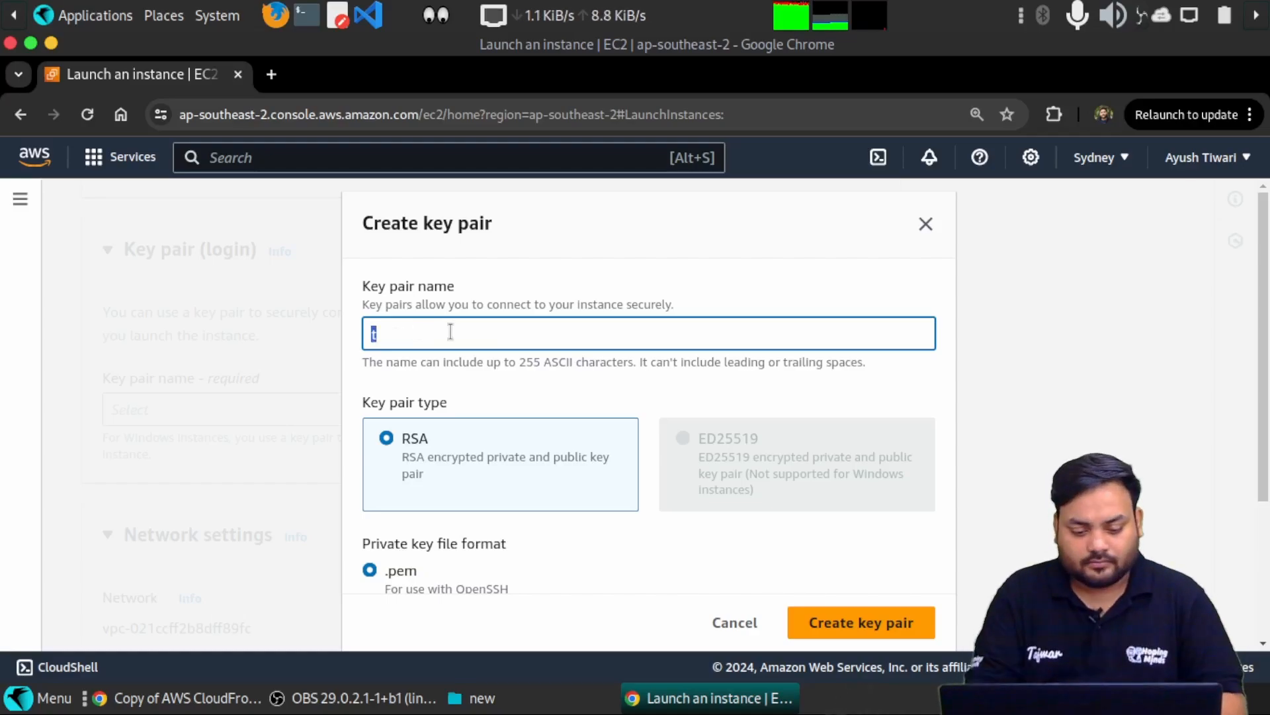
key(BackSpace)
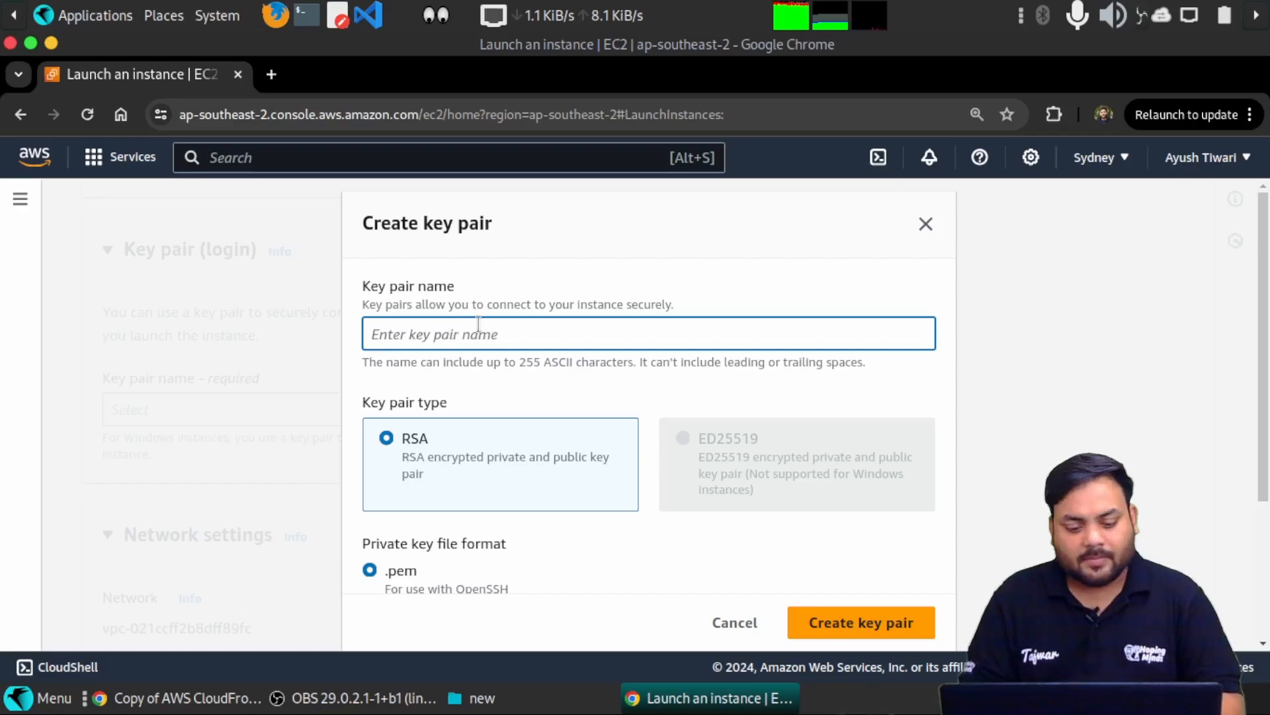
text(myfi)
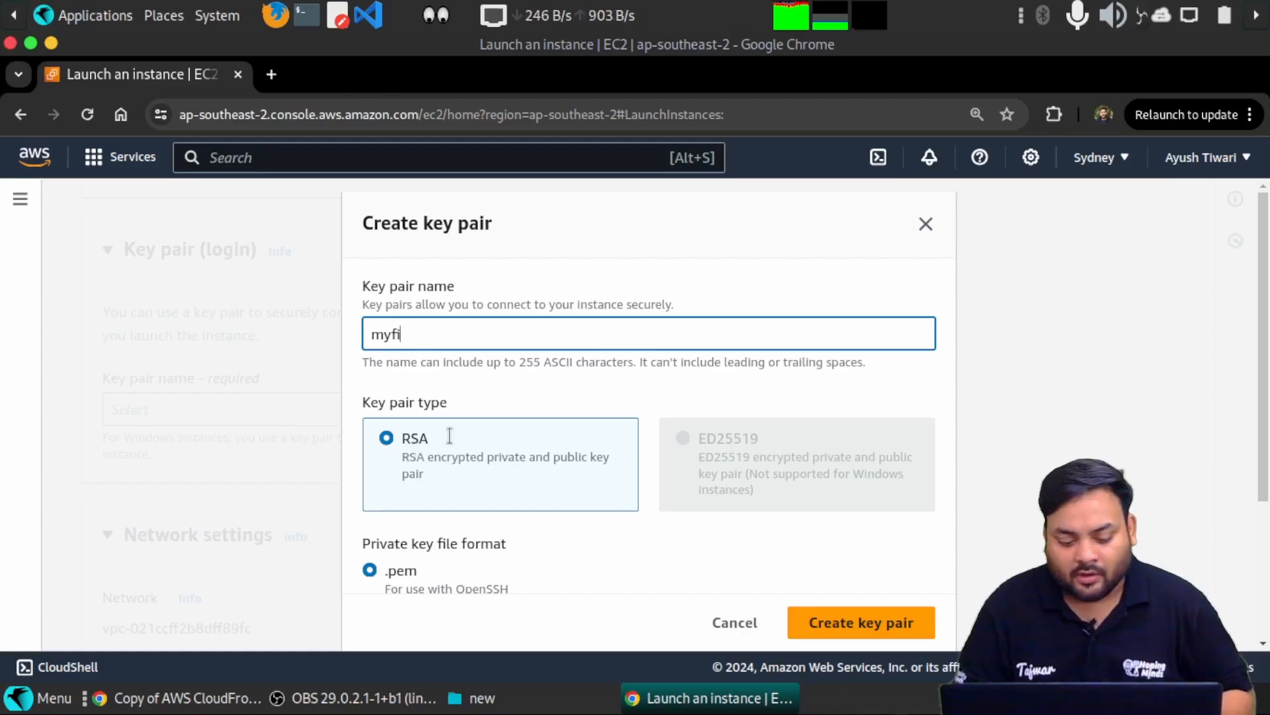
text(rstkeypair)
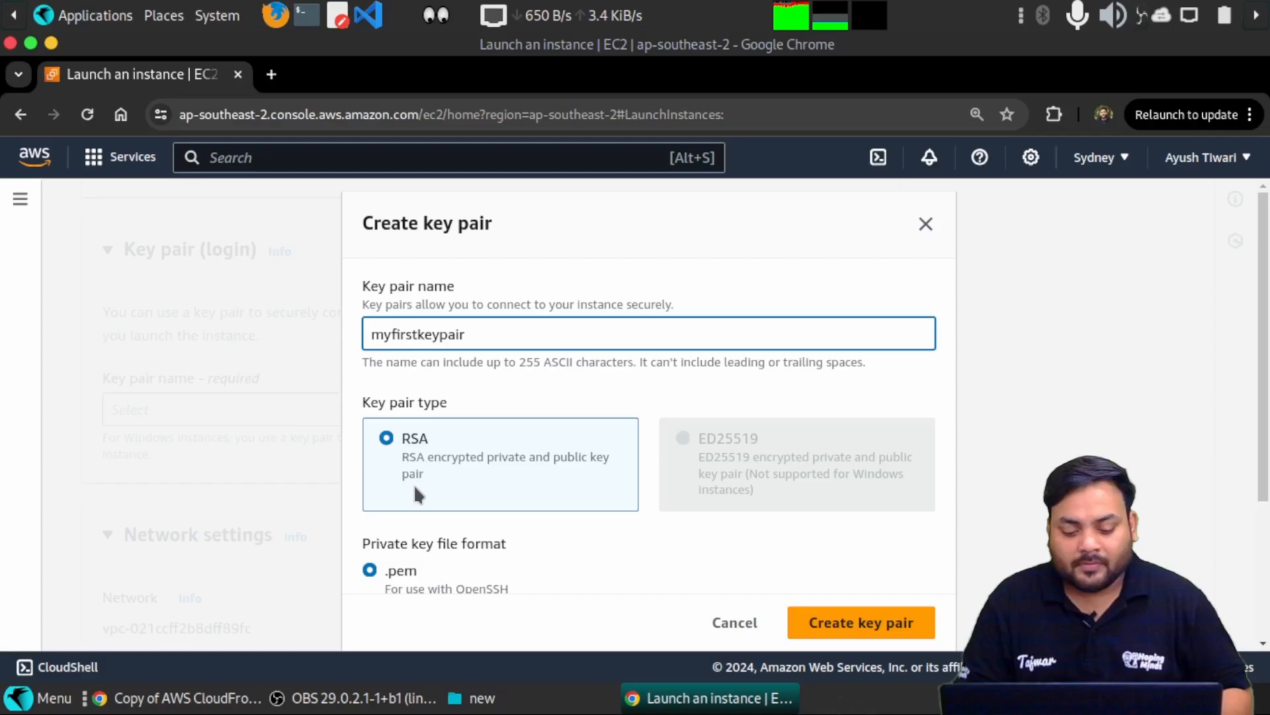
scroll(408, 452, down, 2)
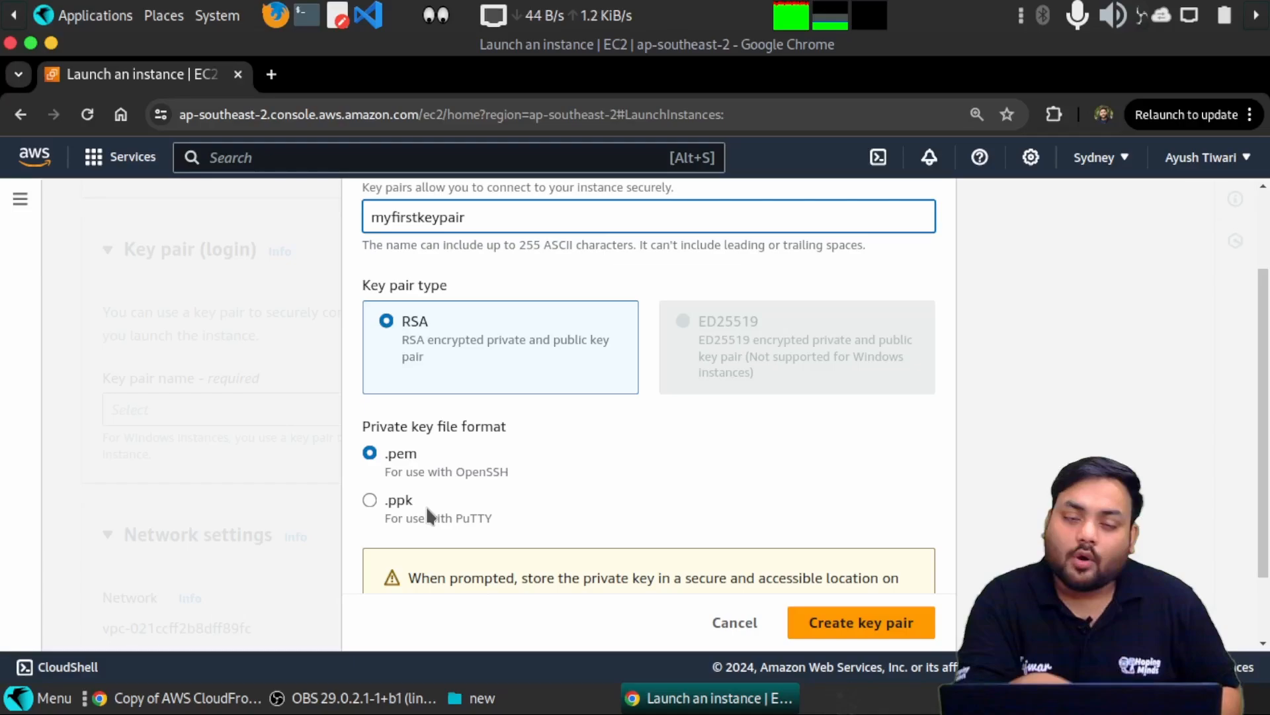
scroll(526, 463, down, 2)
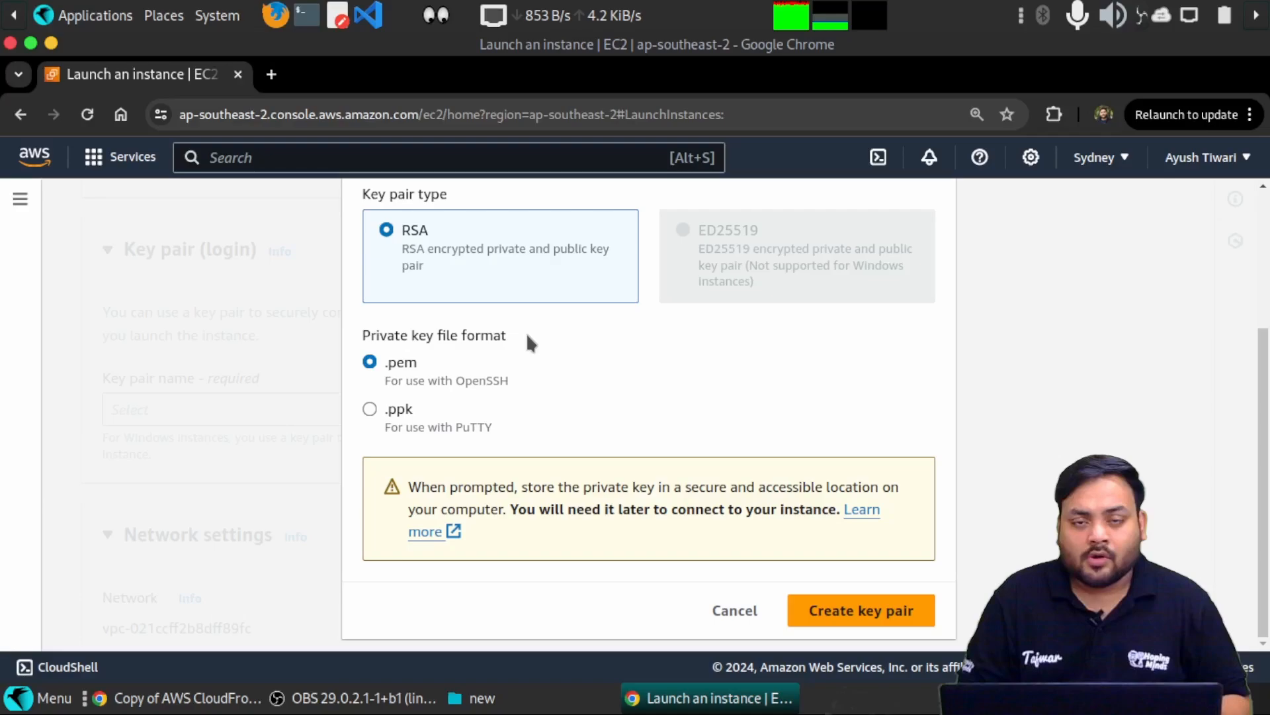
scroll(751, 371, up, 3)
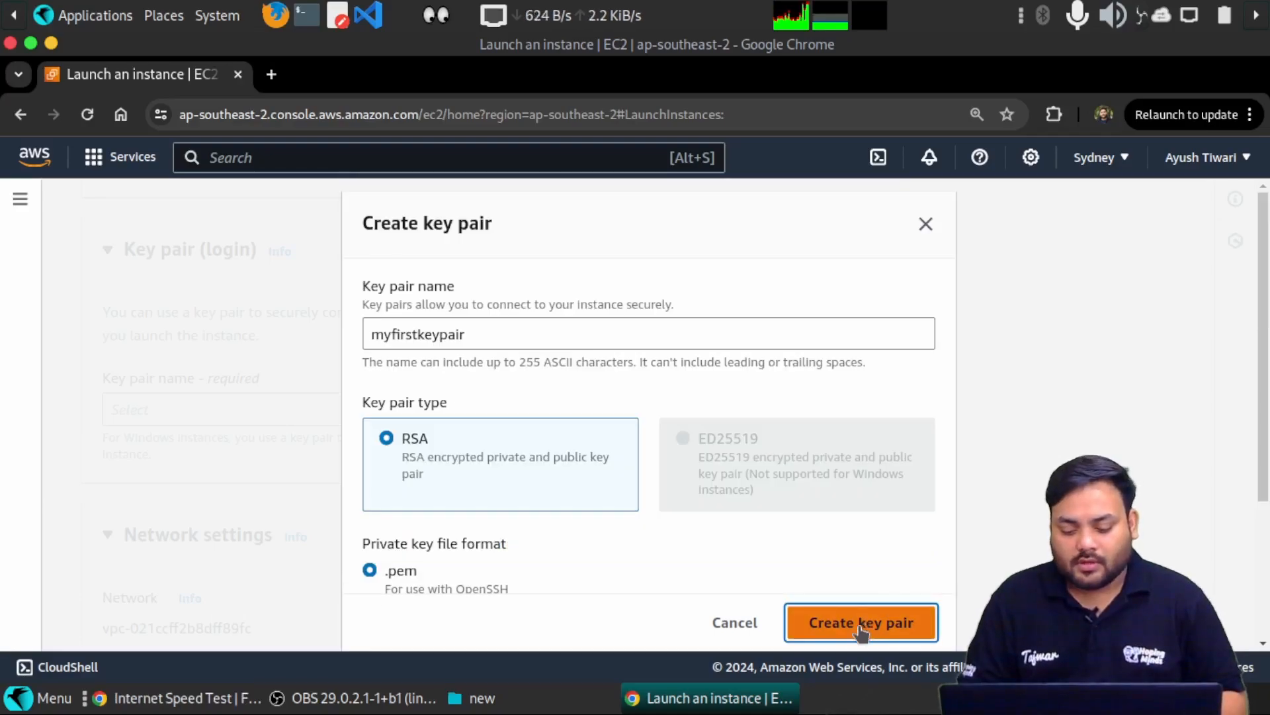
click(861, 626)
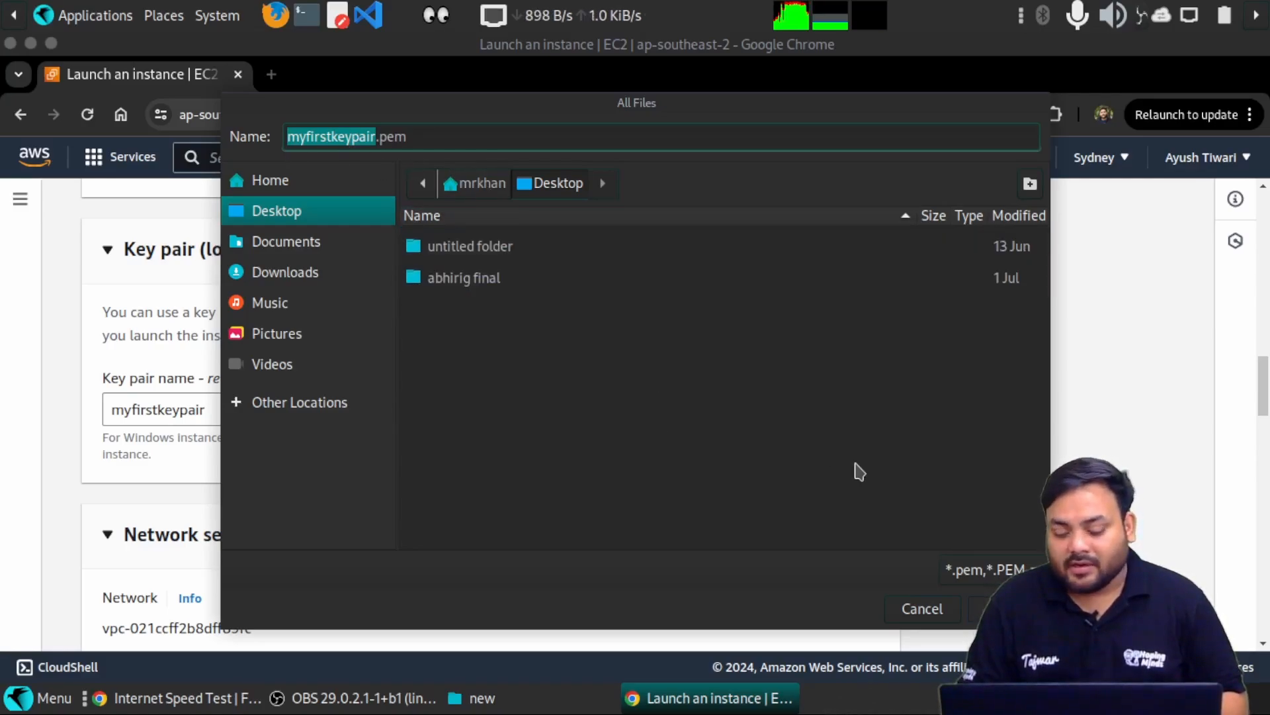
click(1007, 609)
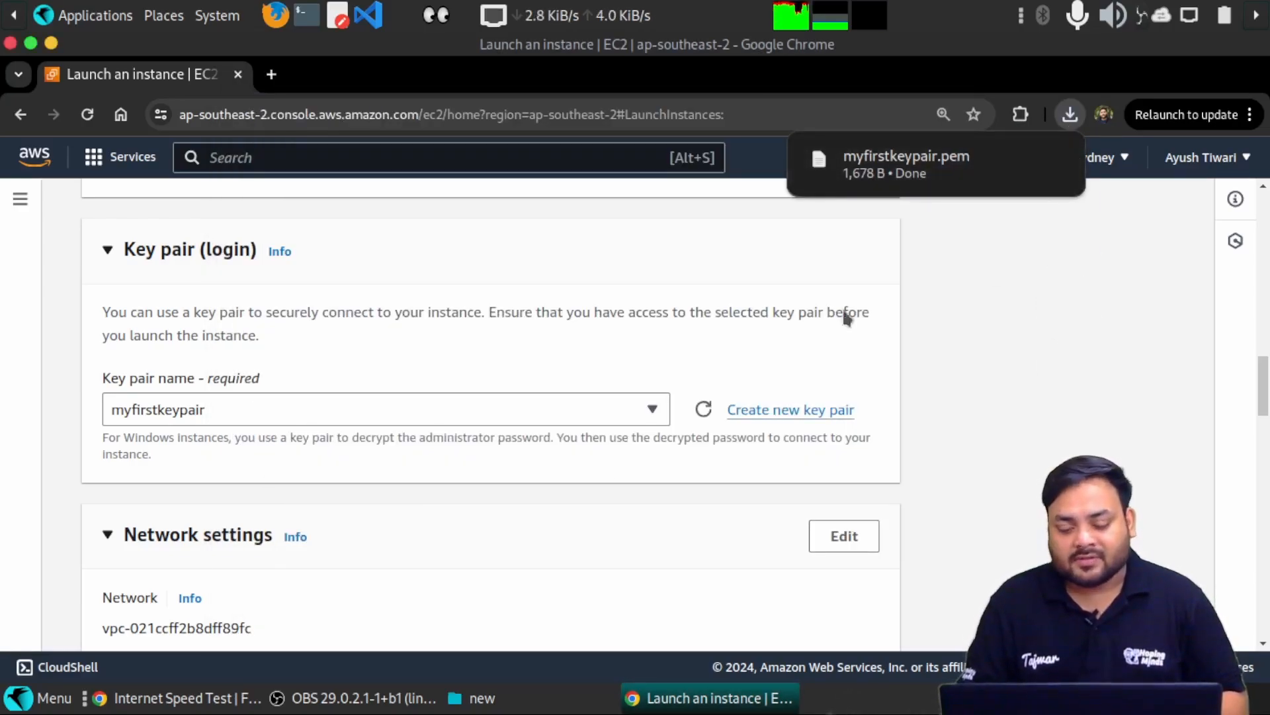
scroll(508, 549, down, 4)
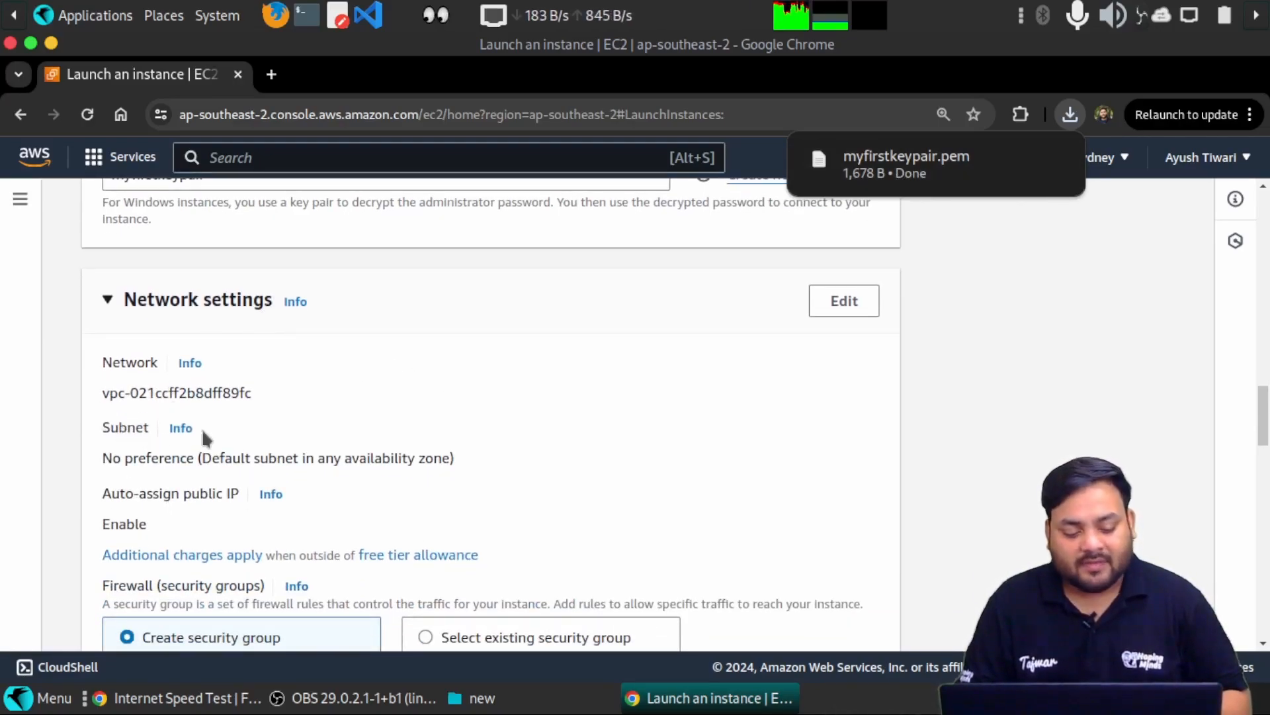
scroll(248, 477, down, 3)
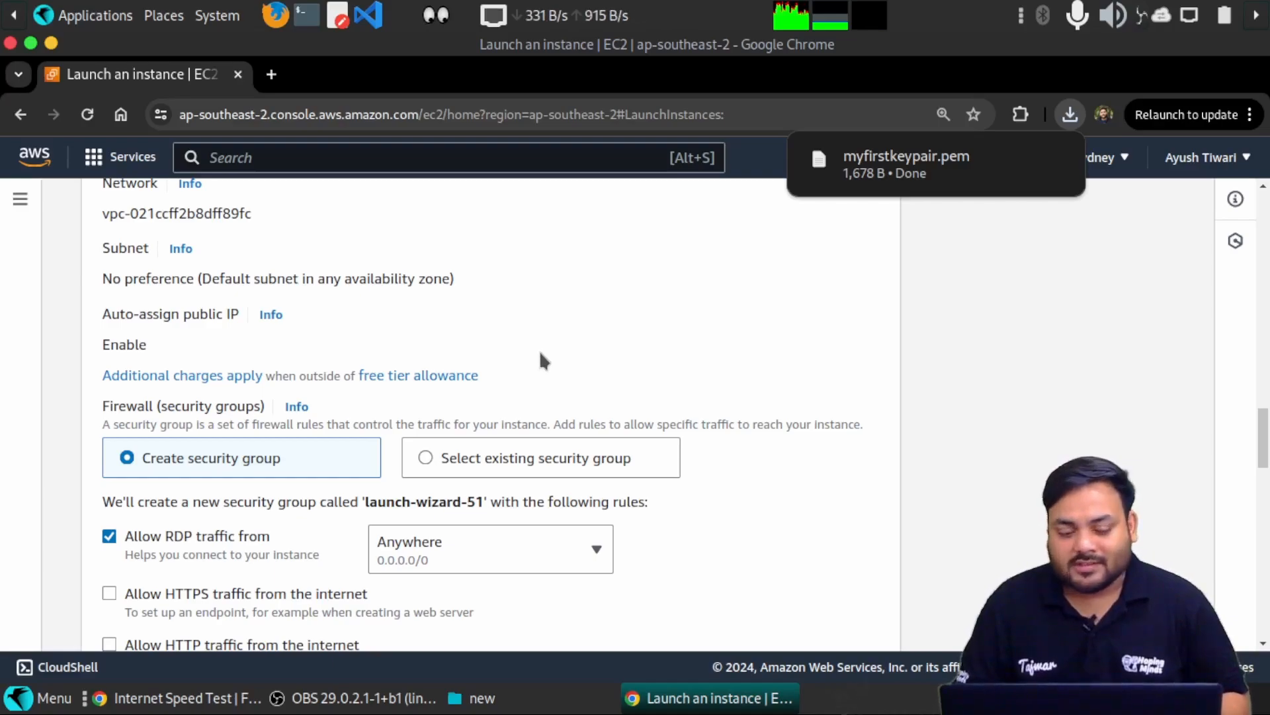
scroll(542, 360, up, 3)
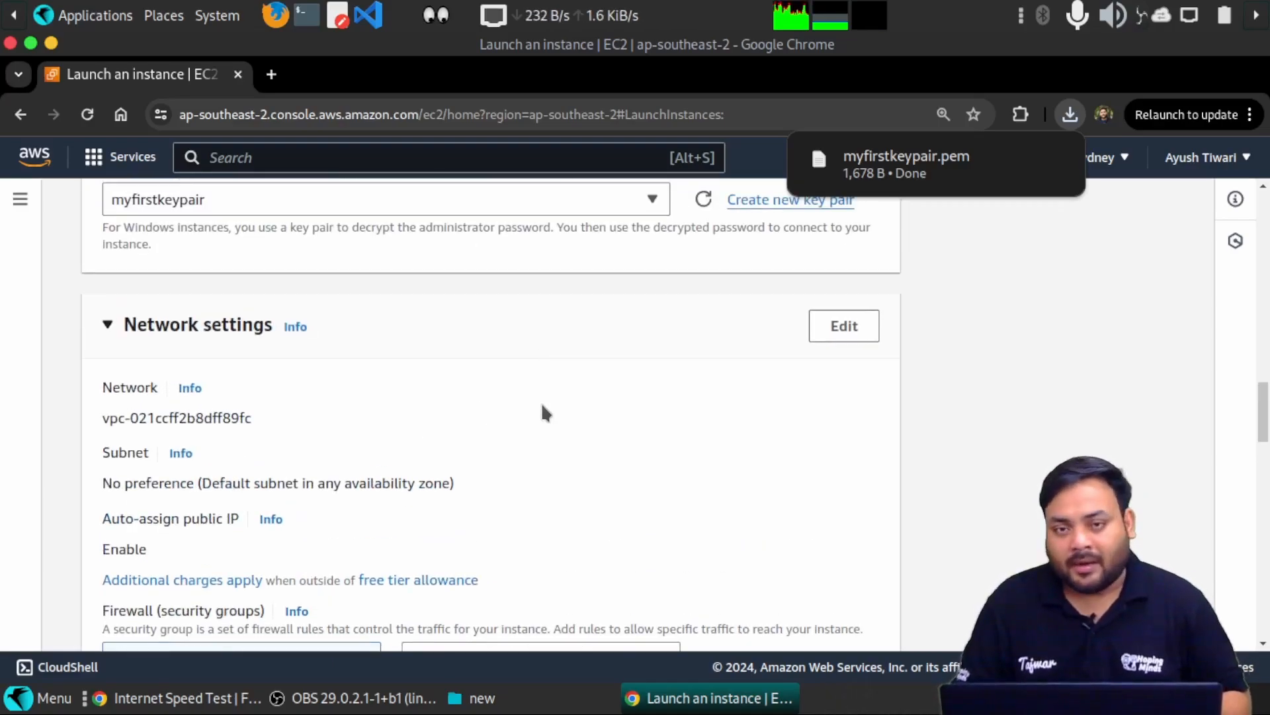
scroll(543, 410, down, 2)
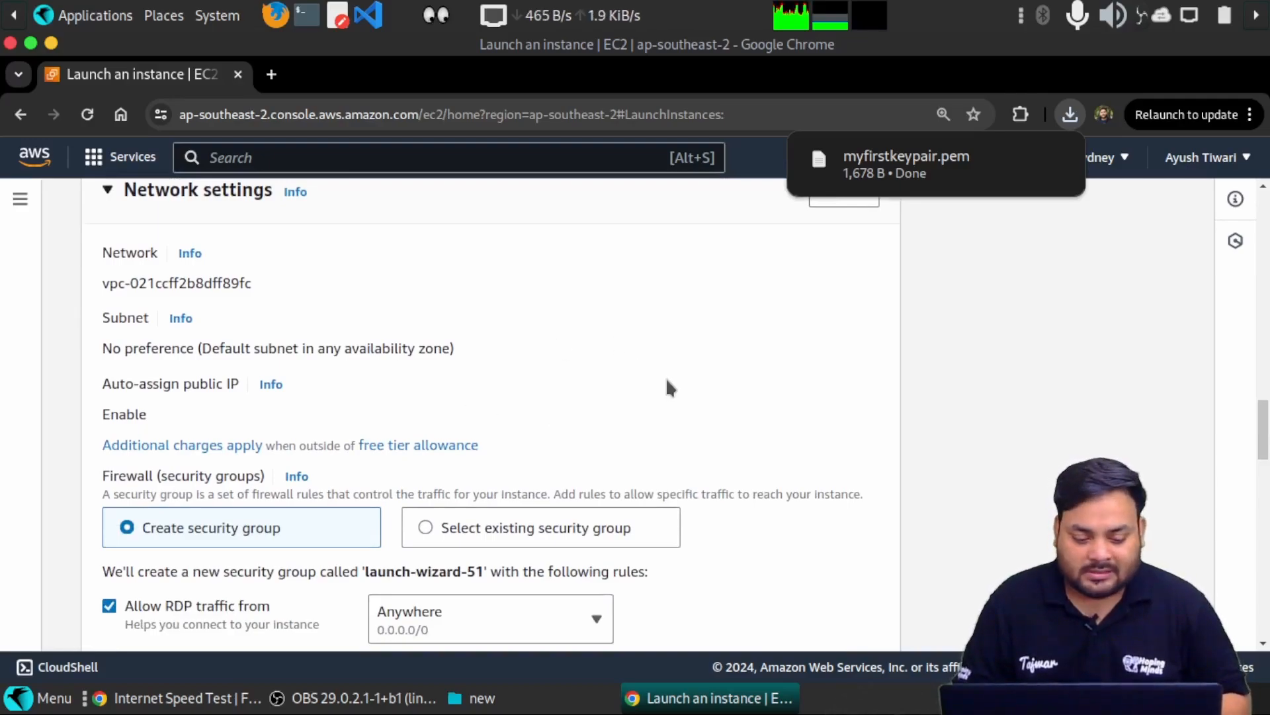
scroll(668, 383, down, 6)
scroll(669, 387, down, 3)
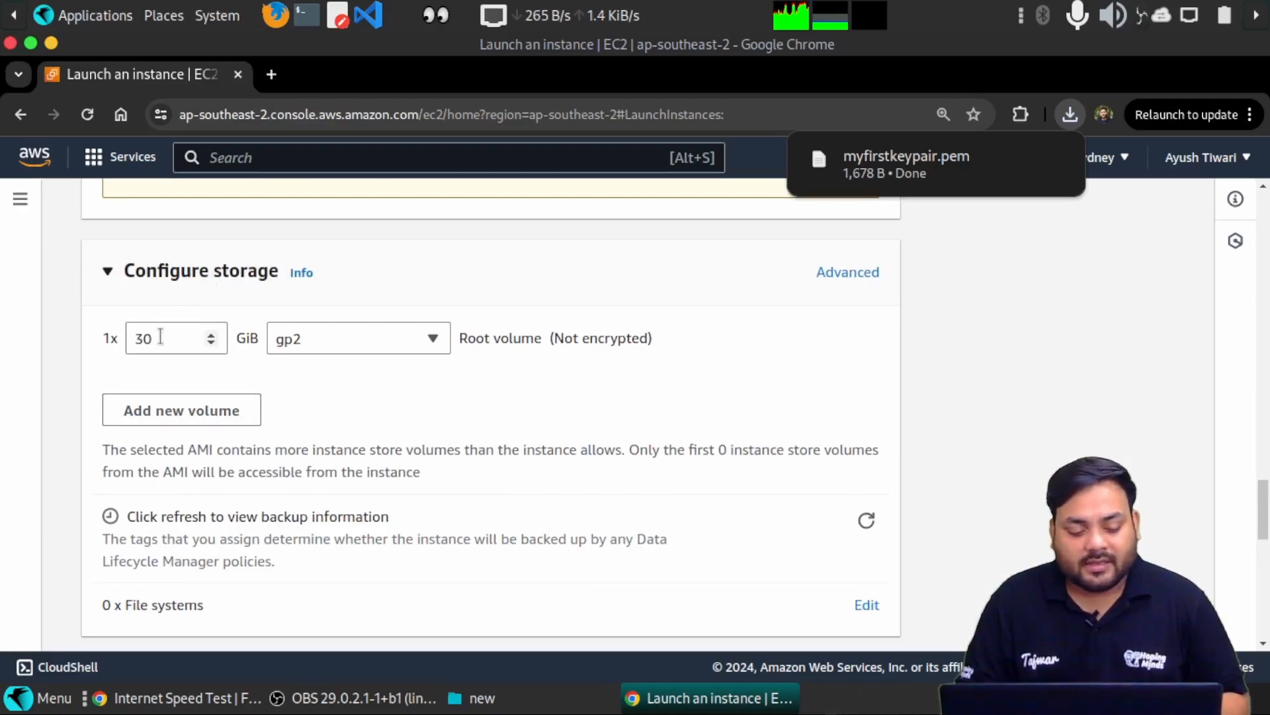
click(331, 336)
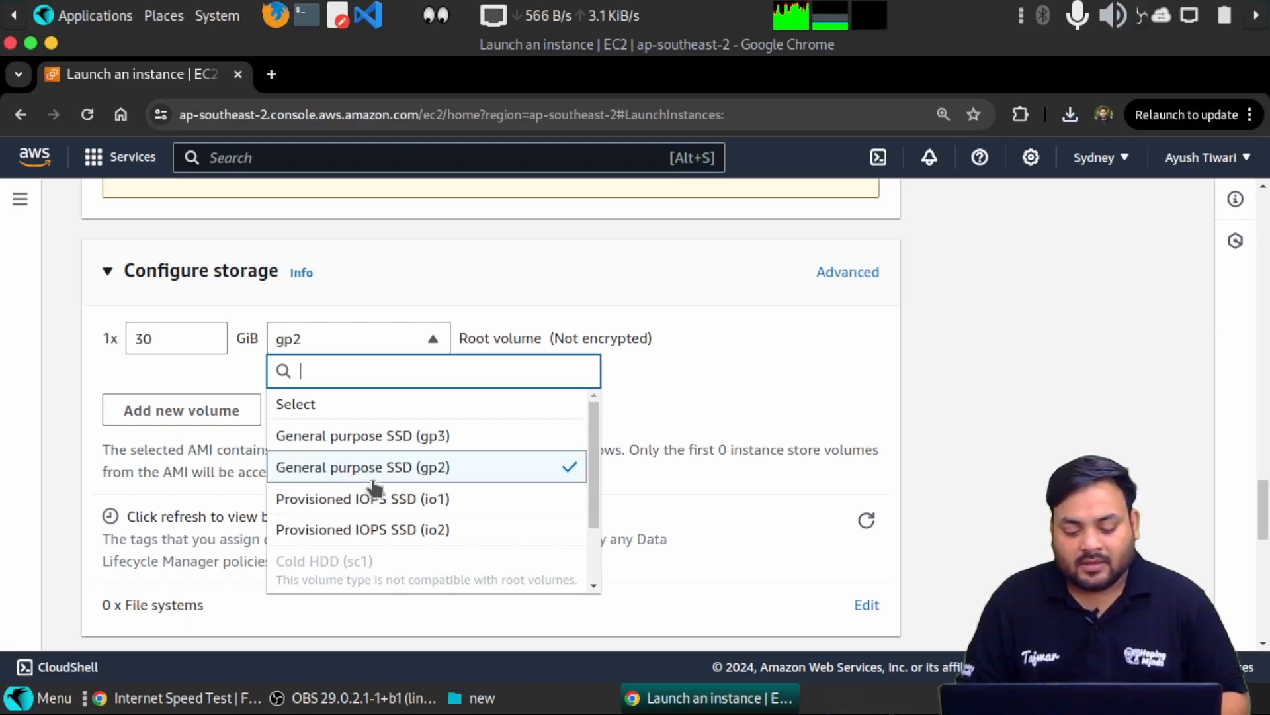
click(704, 406)
scroll(492, 442, down, 6)
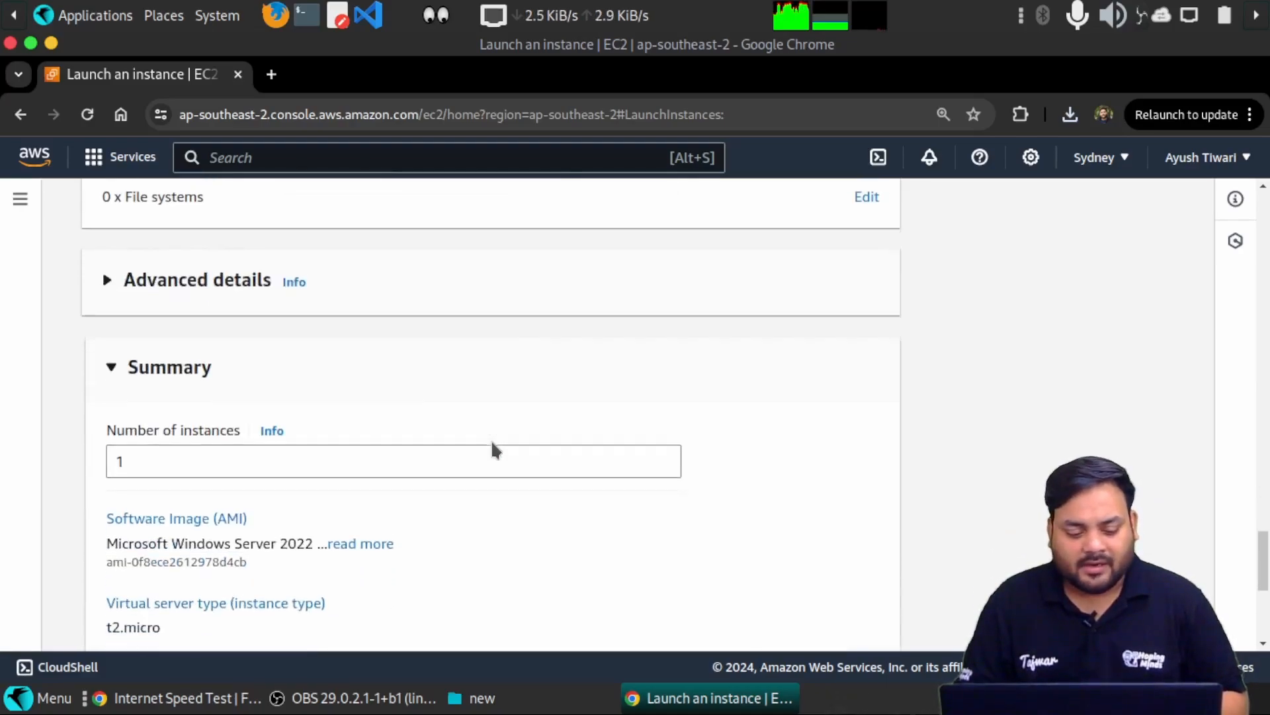
scroll(472, 430, up, 3)
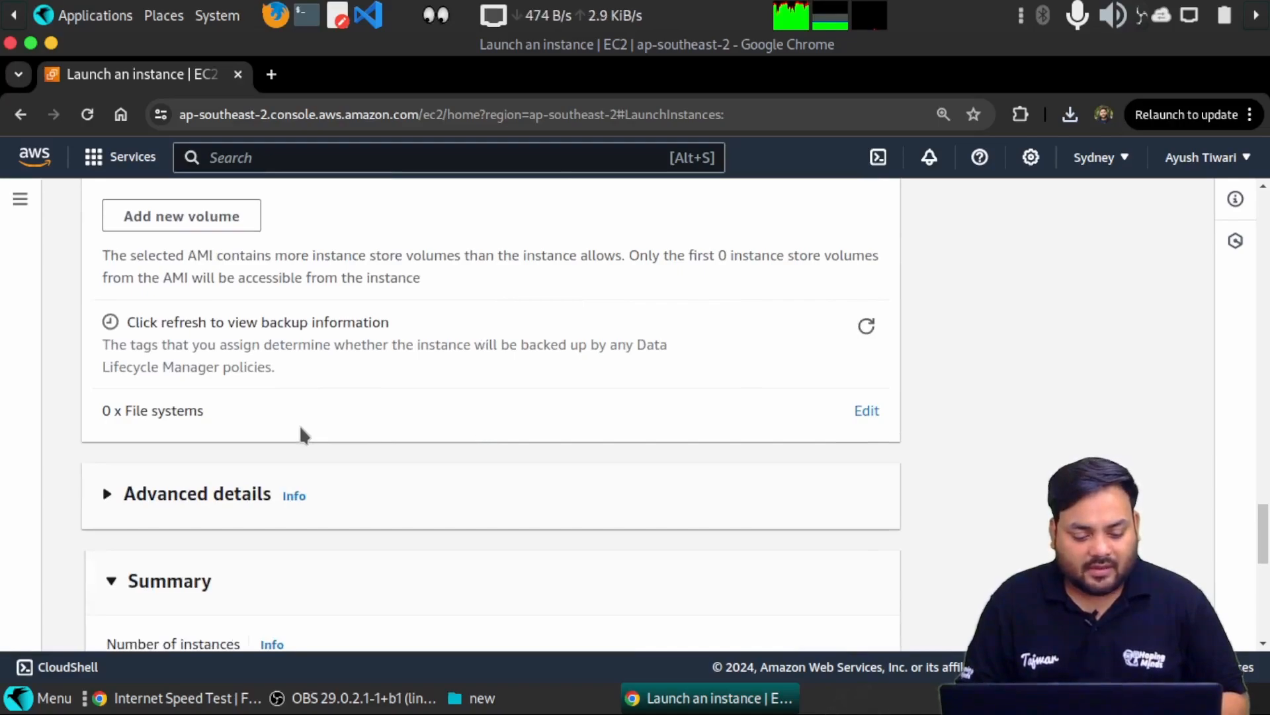
scroll(301, 447, down, 5)
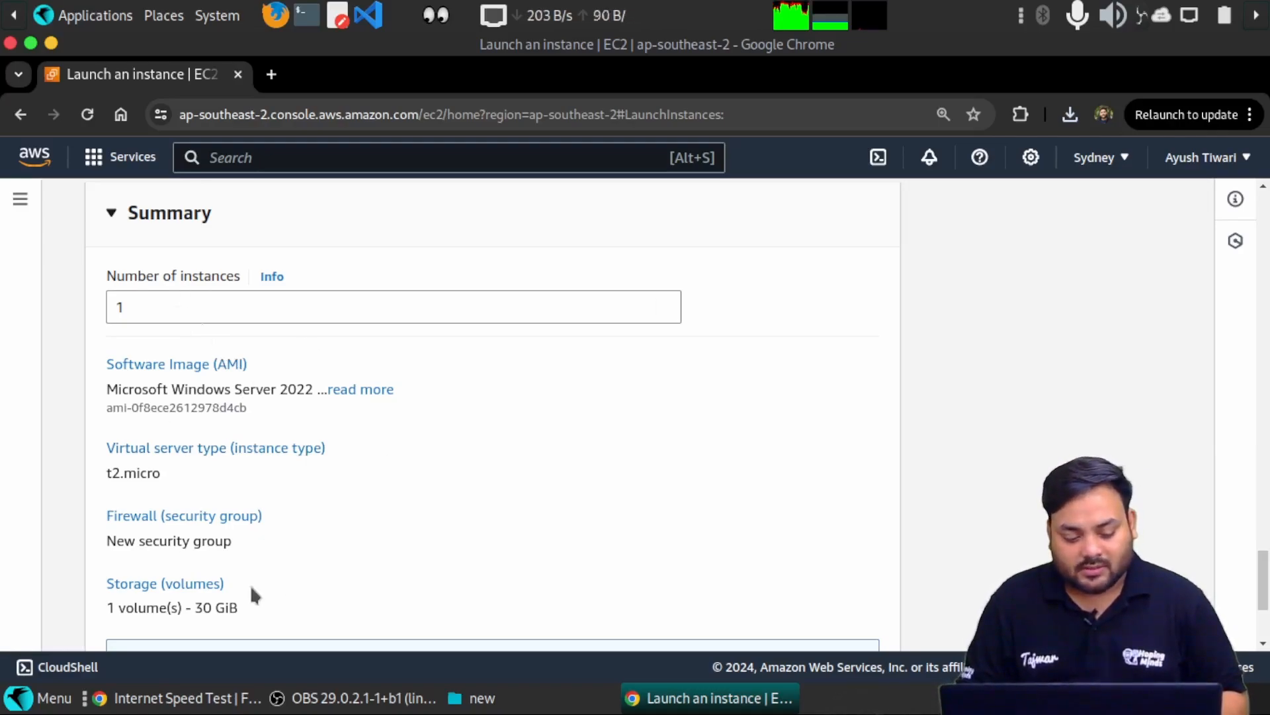
scroll(274, 582, down, 3)
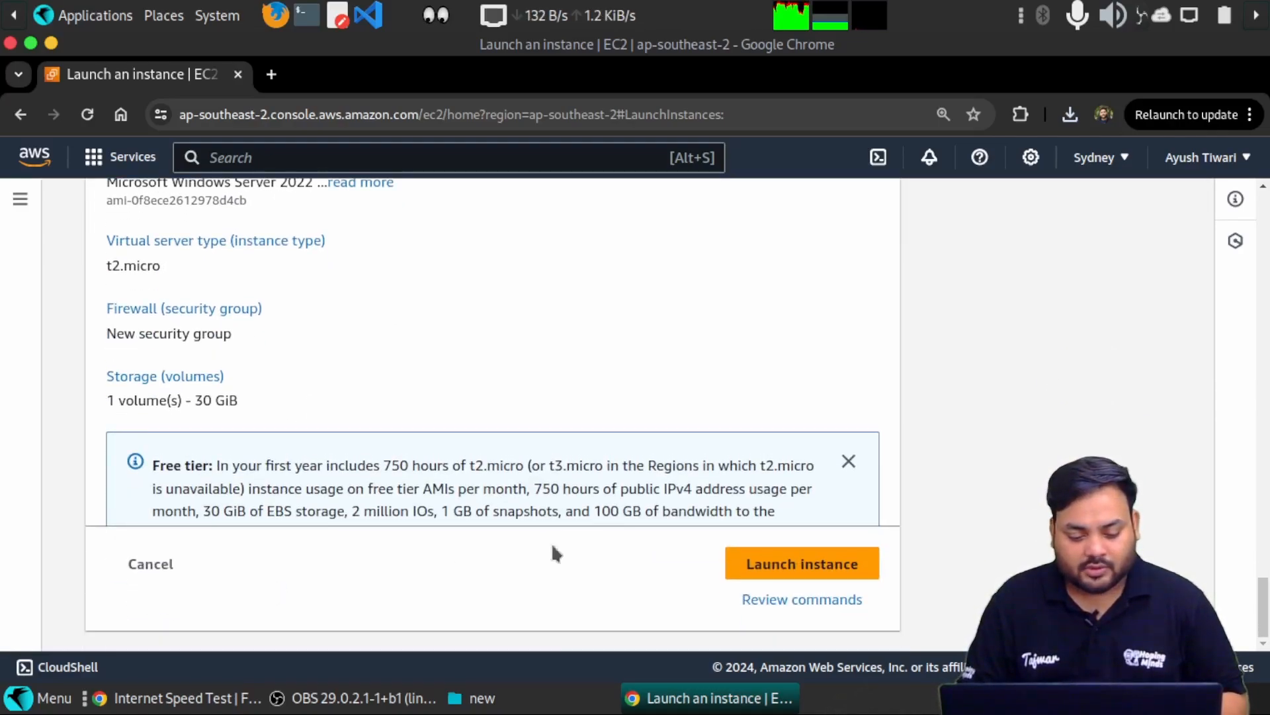
- Attempt the Windows Server launch and read the account-blocked failure message
click(781, 575)
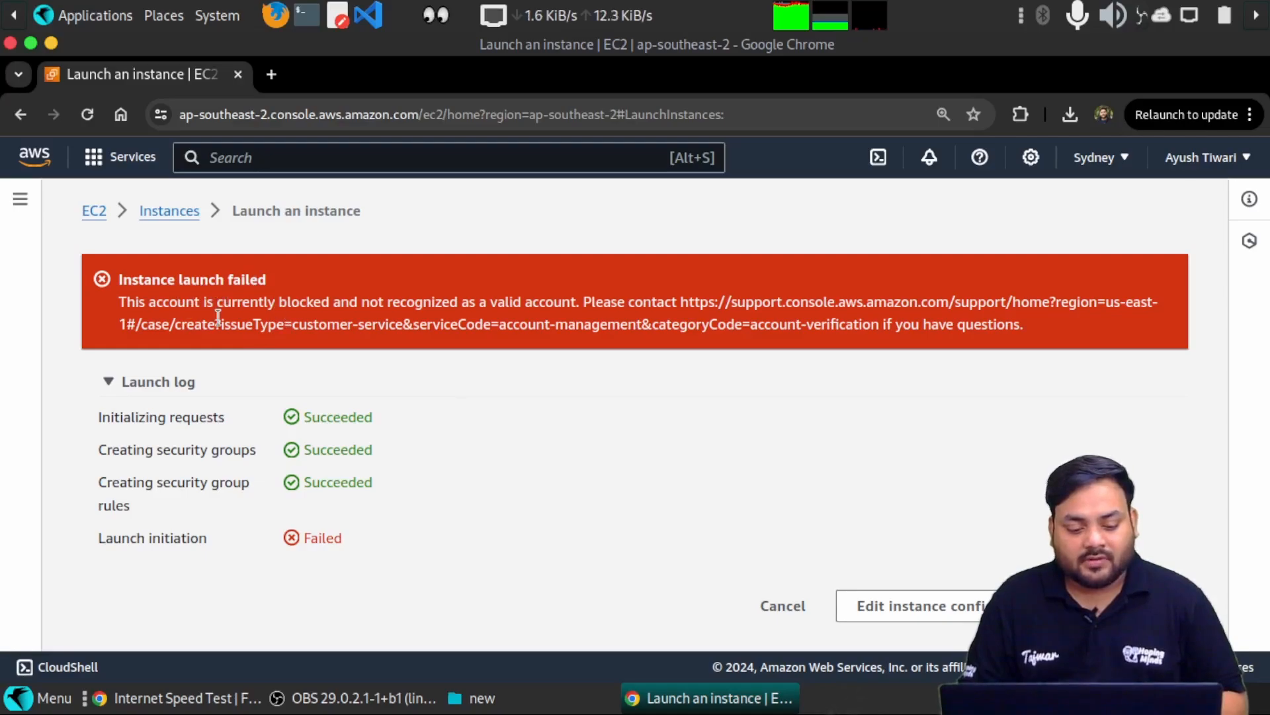
double_click(245, 302)
drag(298, 303, 323, 302)
click(324, 303)
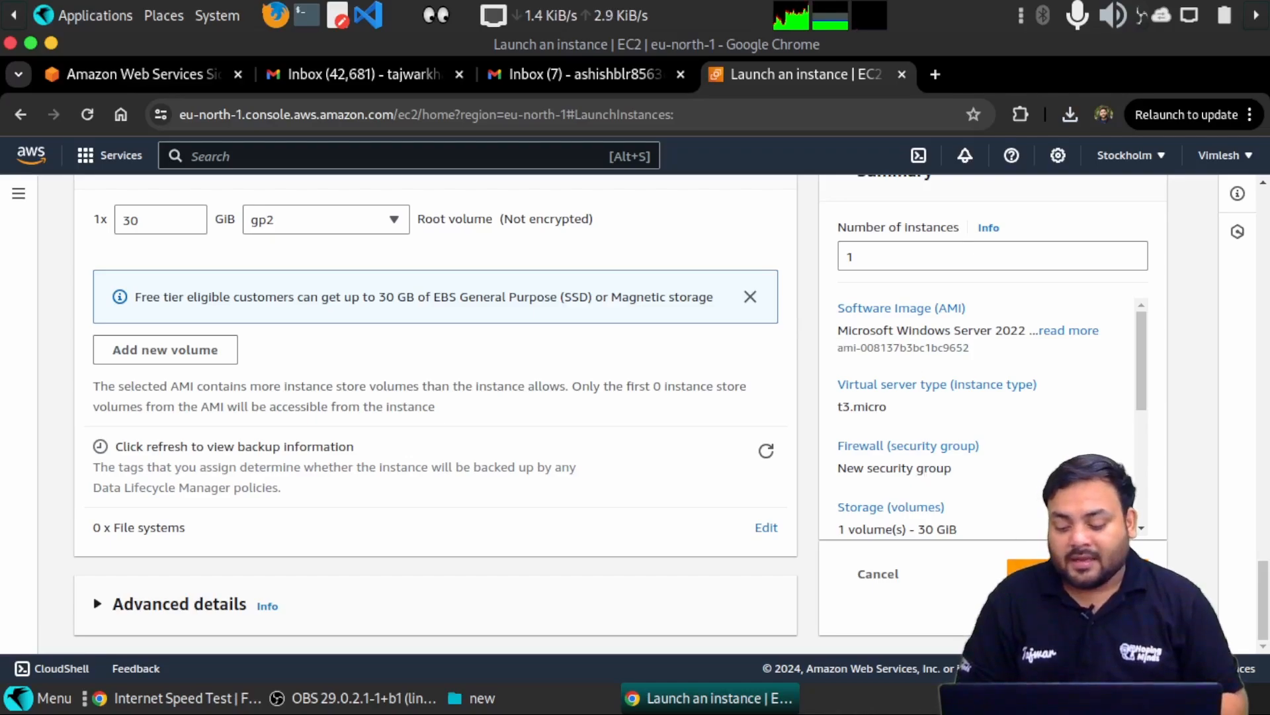
- Launch the Windows Server 2022 t3.micro instance in Stockholm and get the success banner
click(1077, 574)
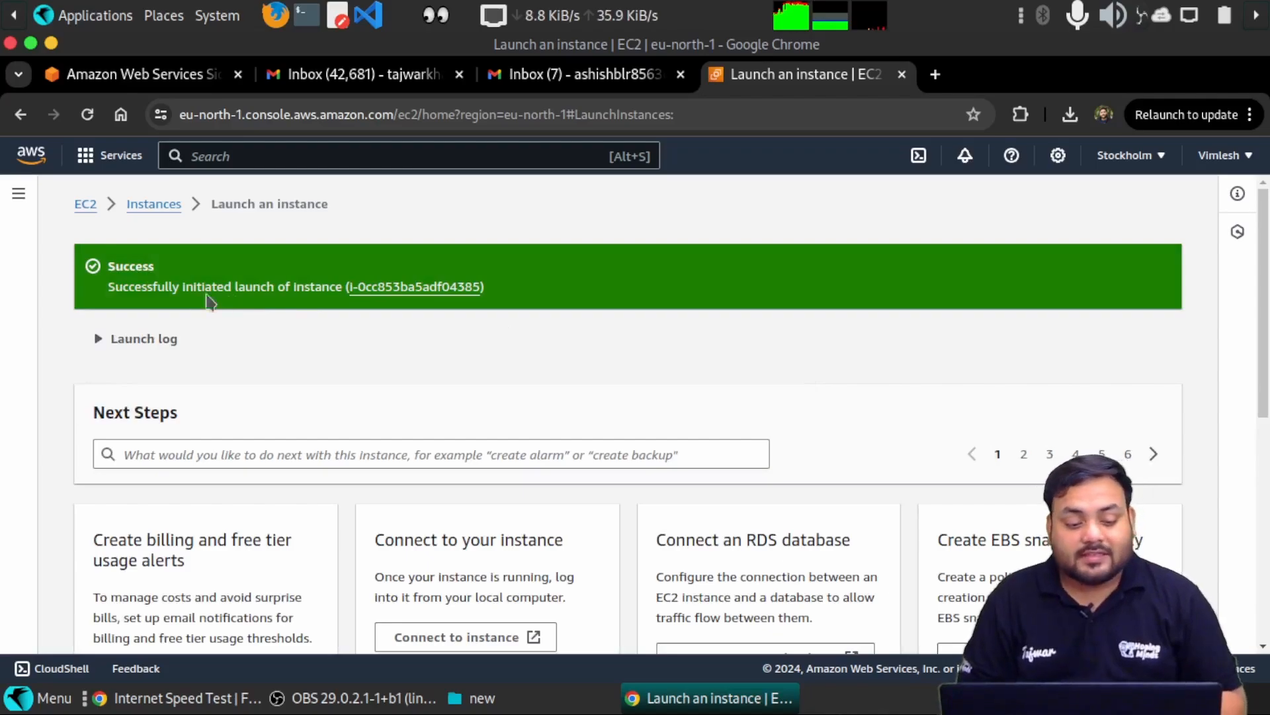
- Follow the new instance ID link and open the details page for myfirstmachine
click(409, 287)
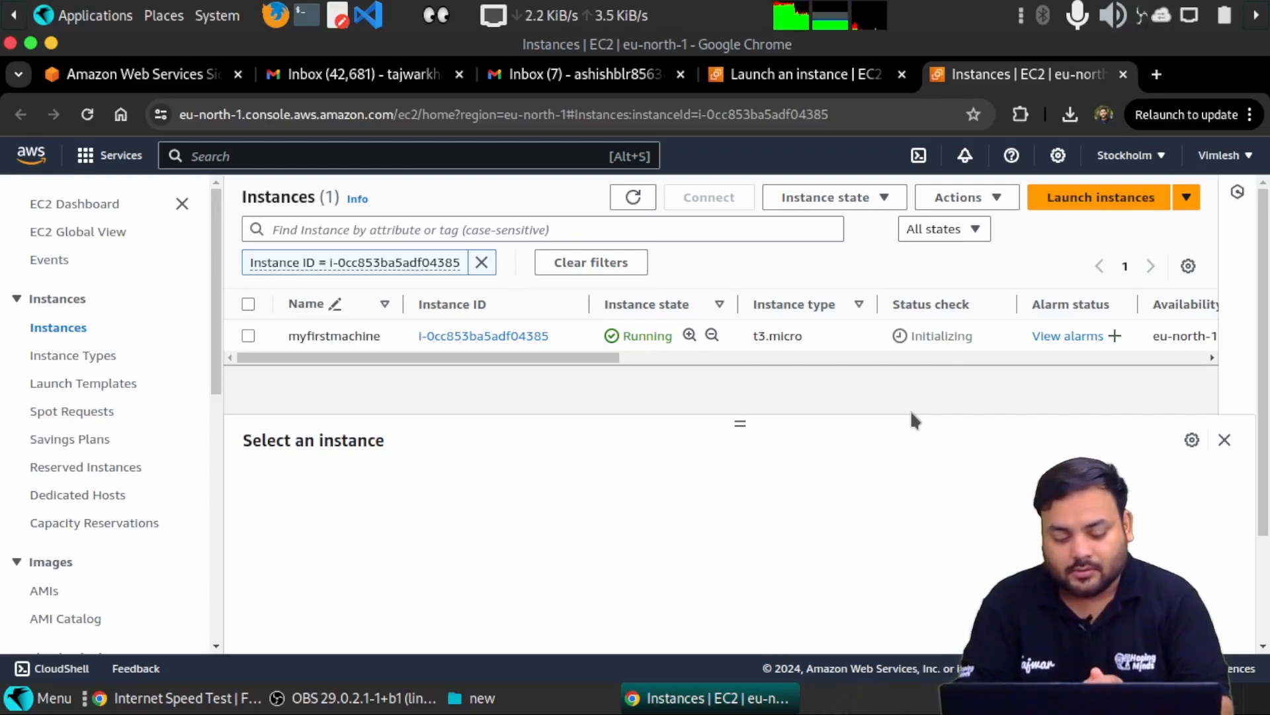
click(437, 338)
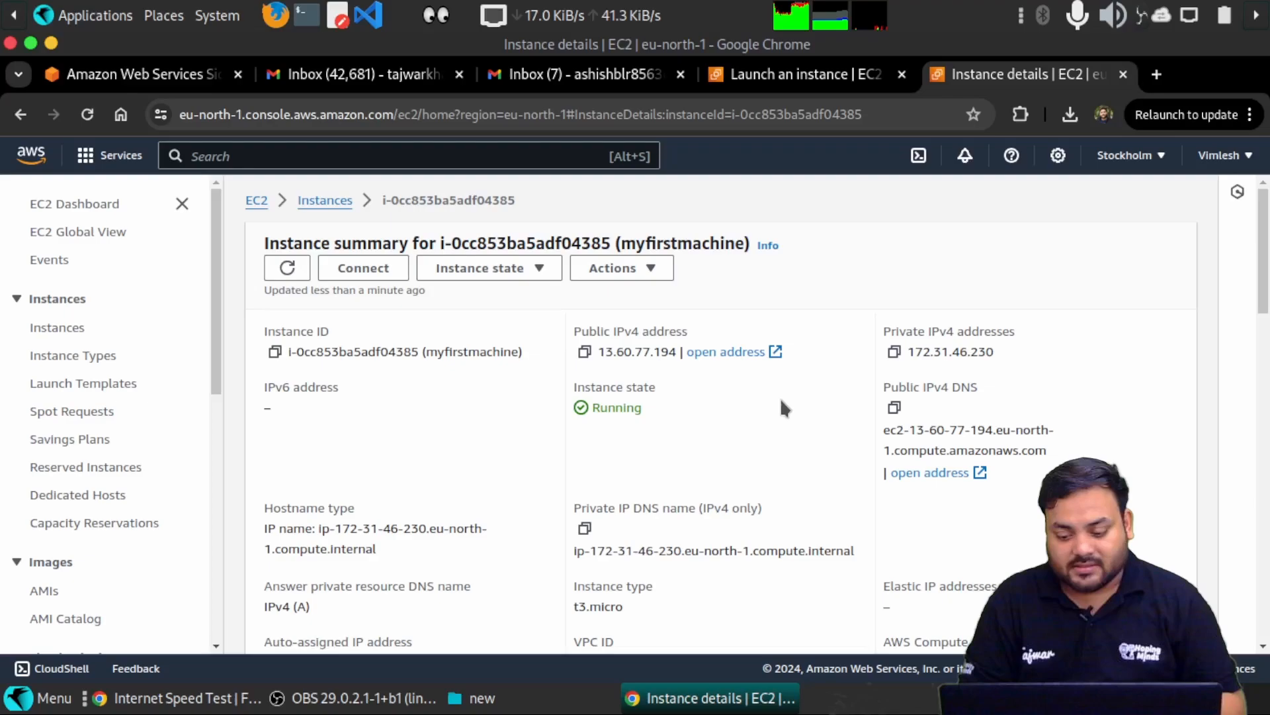
- Review myfirstmachine's details: running, public IPv4 13.60.77.194, private IPv4 172.31.46.230
scroll(780, 399, down, 3)
scroll(442, 519, down, 6)
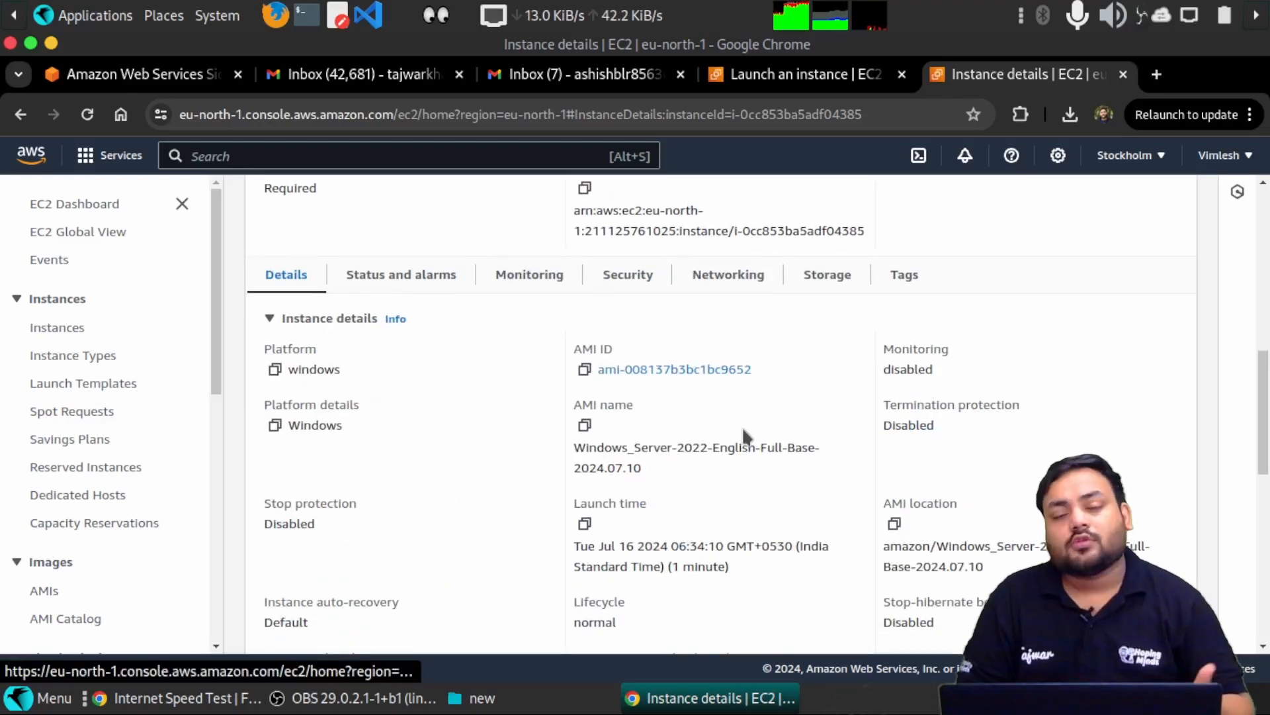
scroll(746, 436, up, 10)
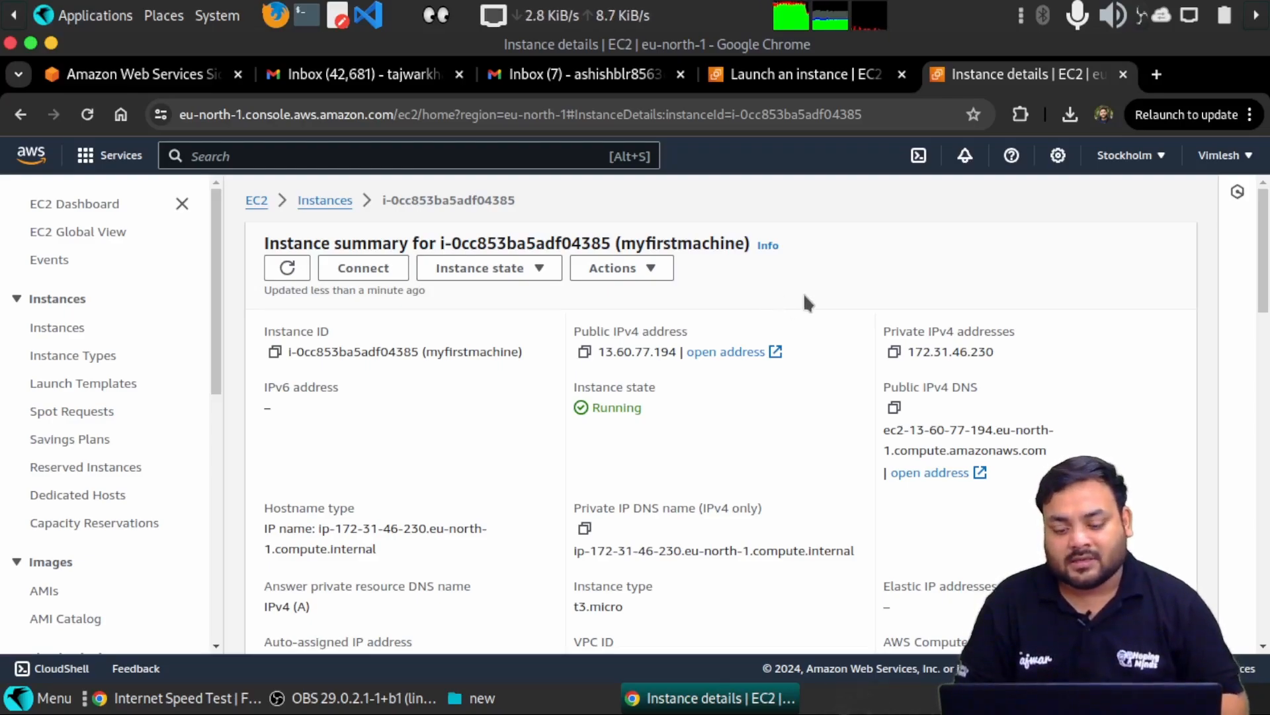
scroll(760, 286, down, 3)
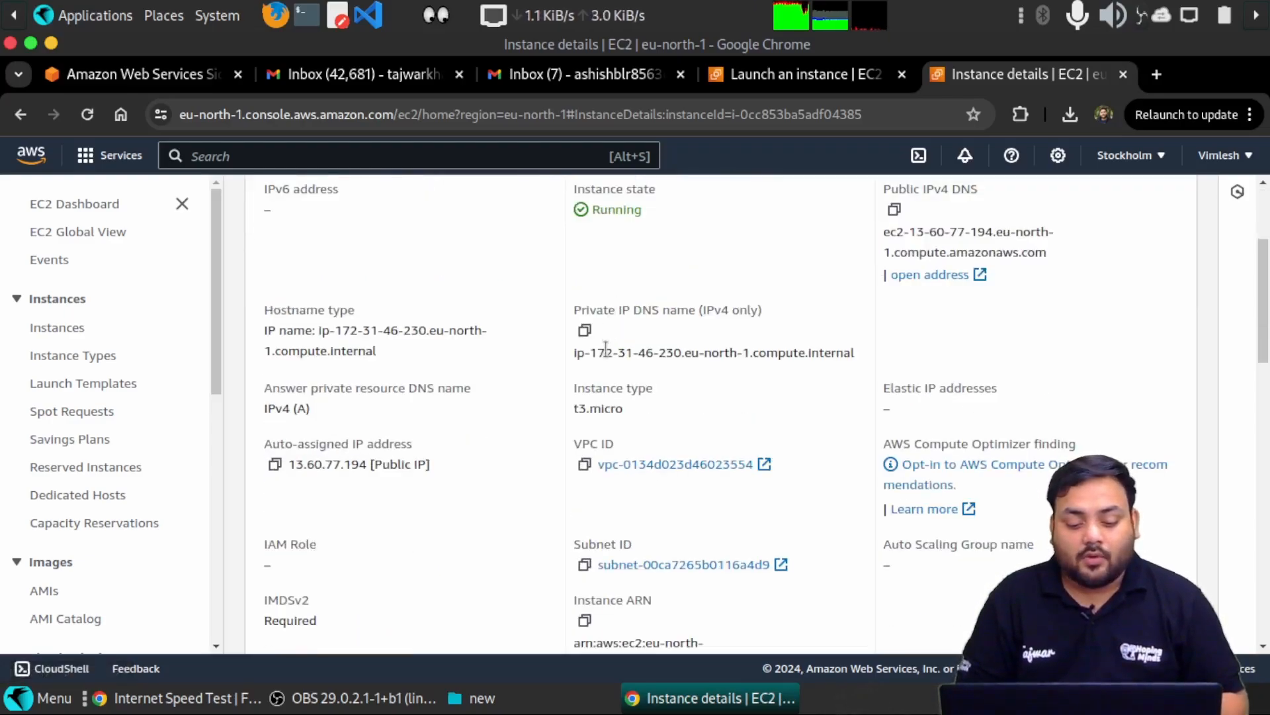
scroll(656, 329, up, 3)
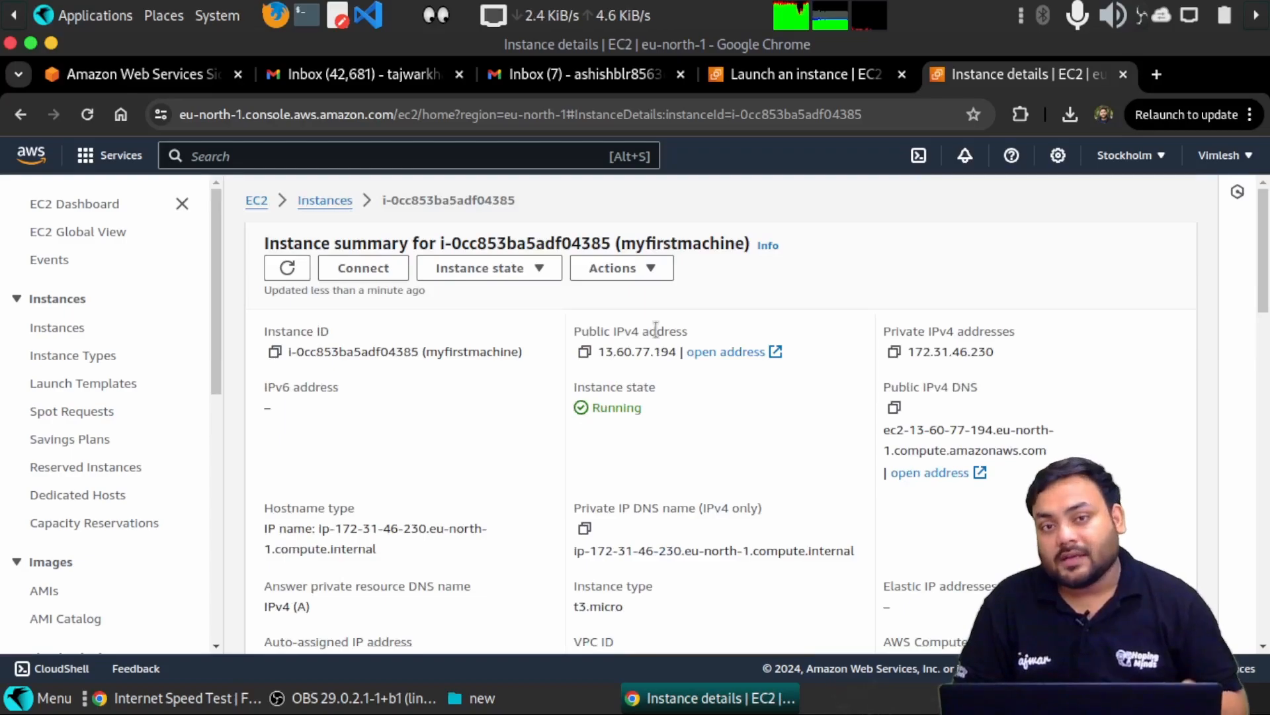
- Open the Connect to instance page for myfirstmachine and check the Session Manager status
click(355, 270)
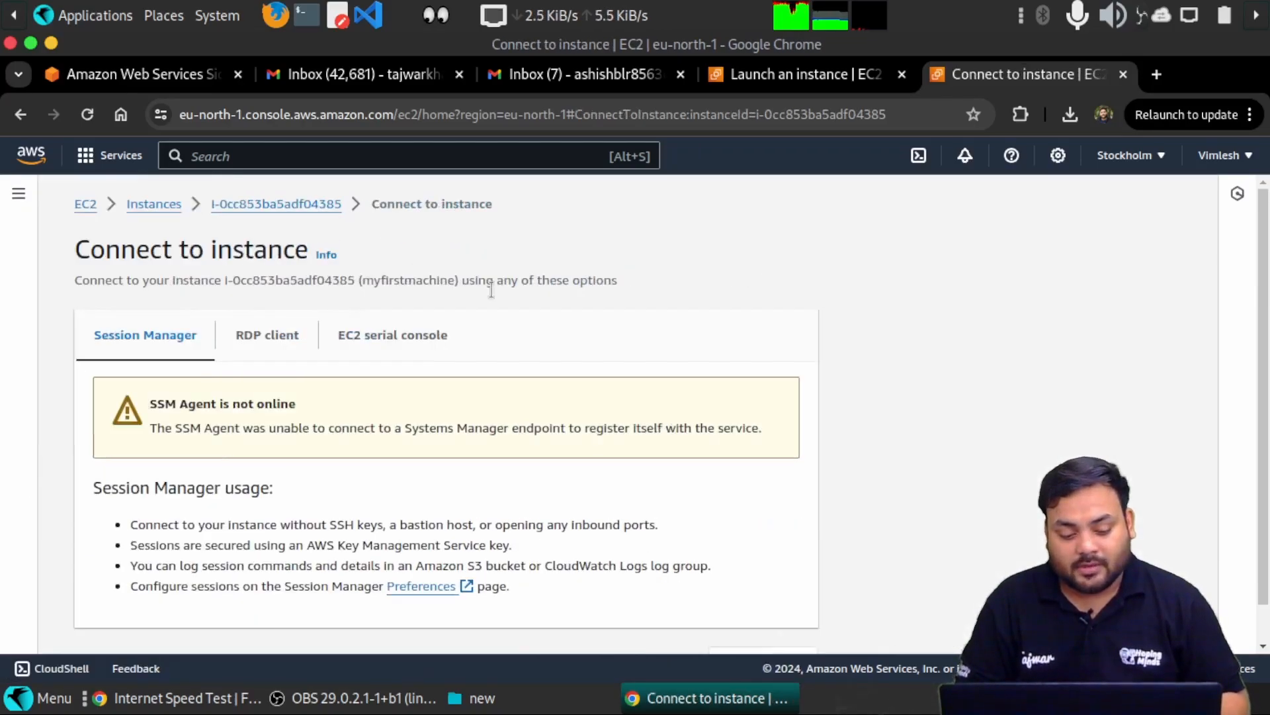
scroll(536, 339, down, 1)
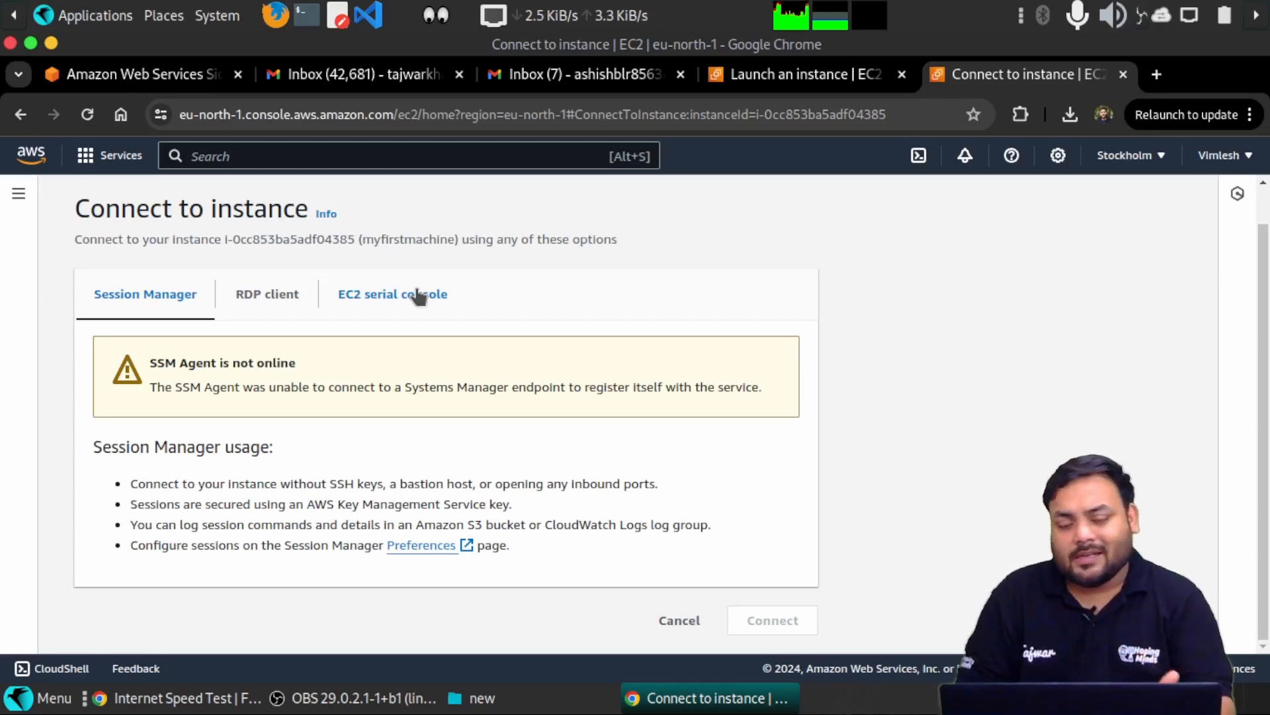
- Download myfirstmachine.rdp from the RDP client tab to the Desktop and check recent downloads
click(299, 295)
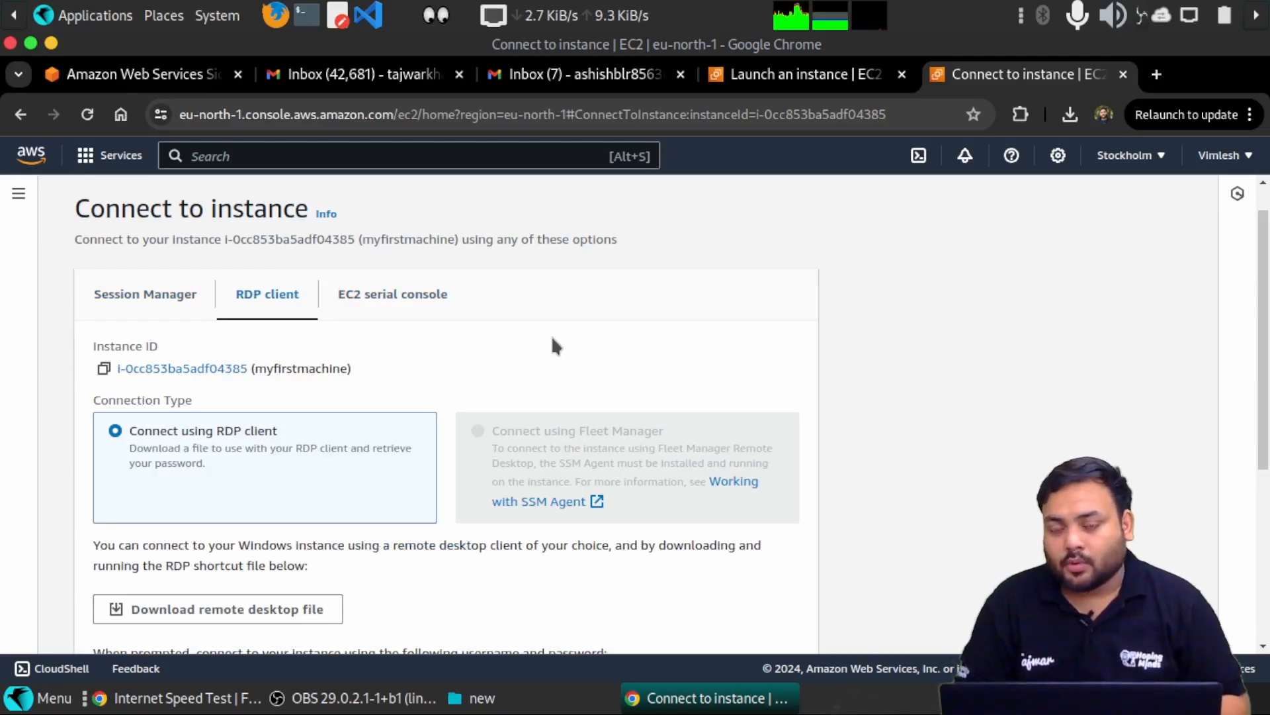
scroll(582, 350, down, 3)
scroll(366, 317, up, 4)
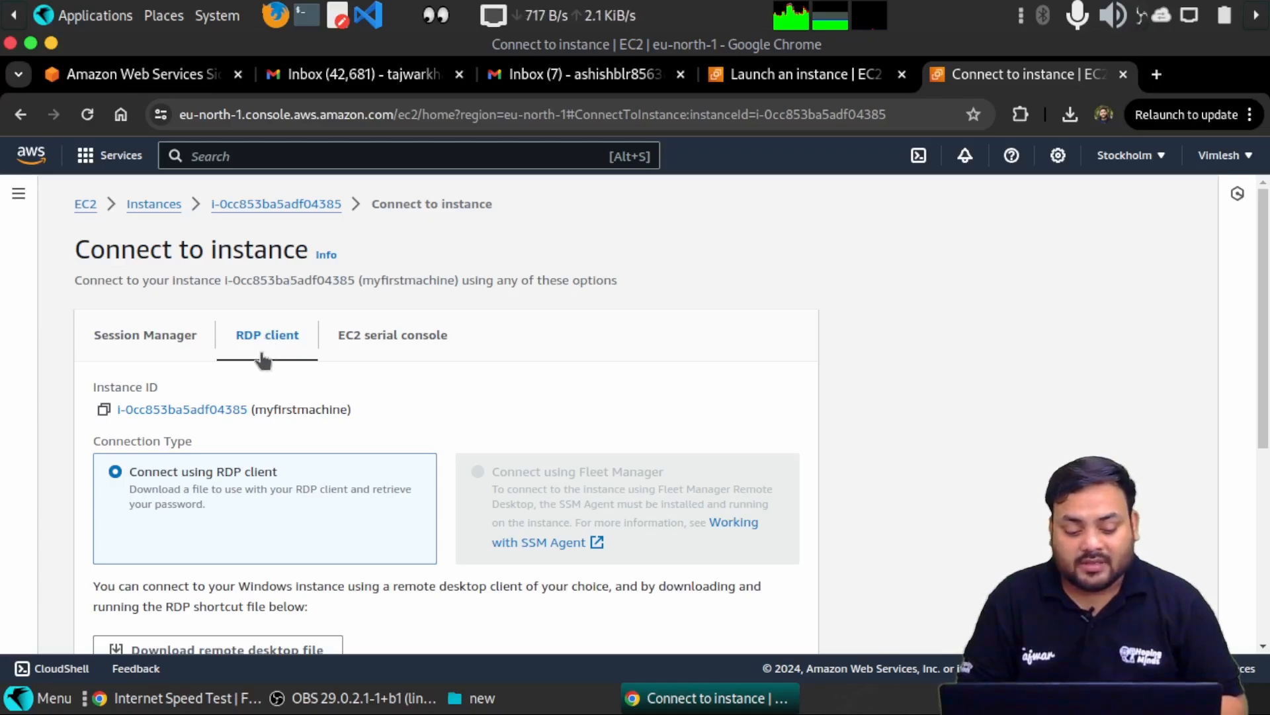
scroll(419, 419, down, 3)
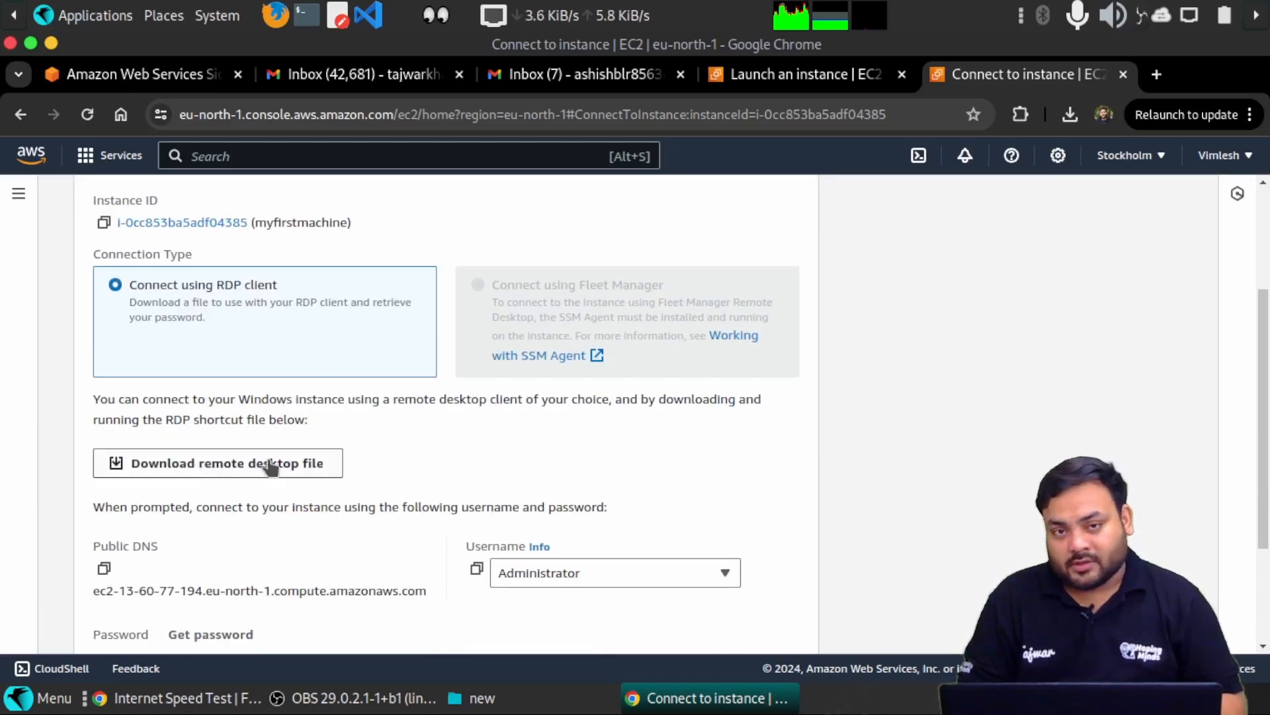
click(271, 466)
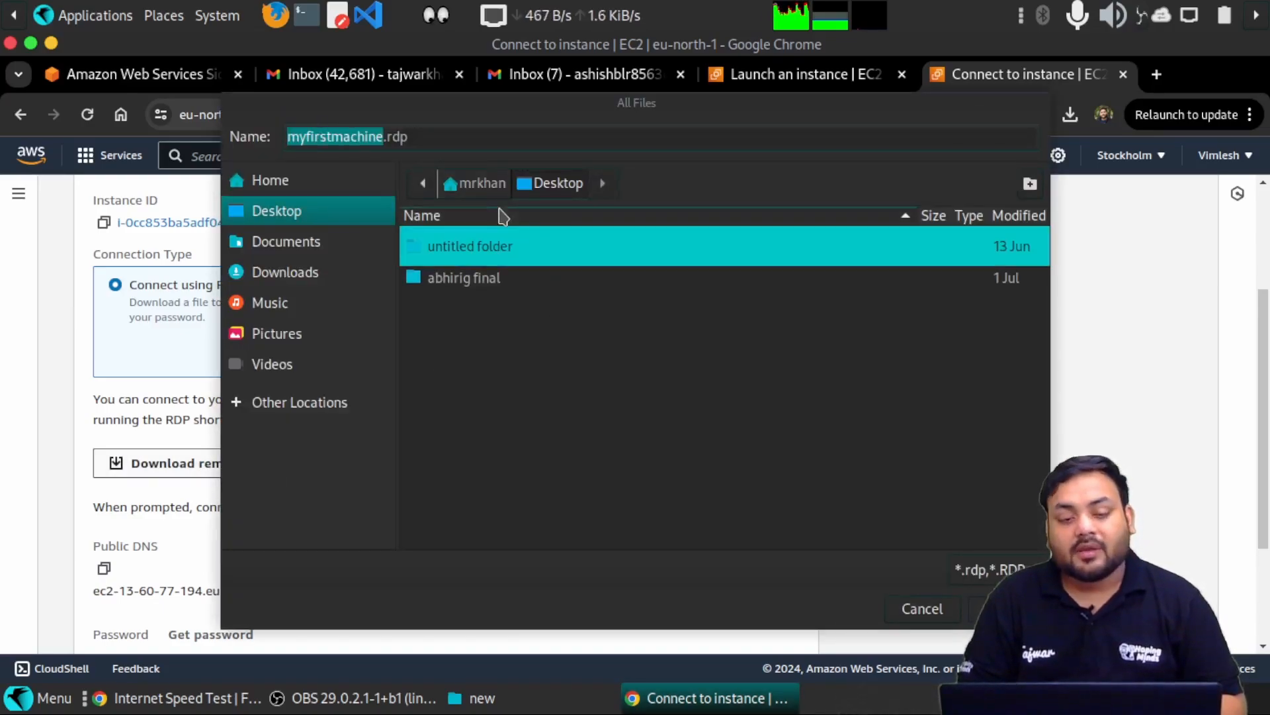
click(1008, 609)
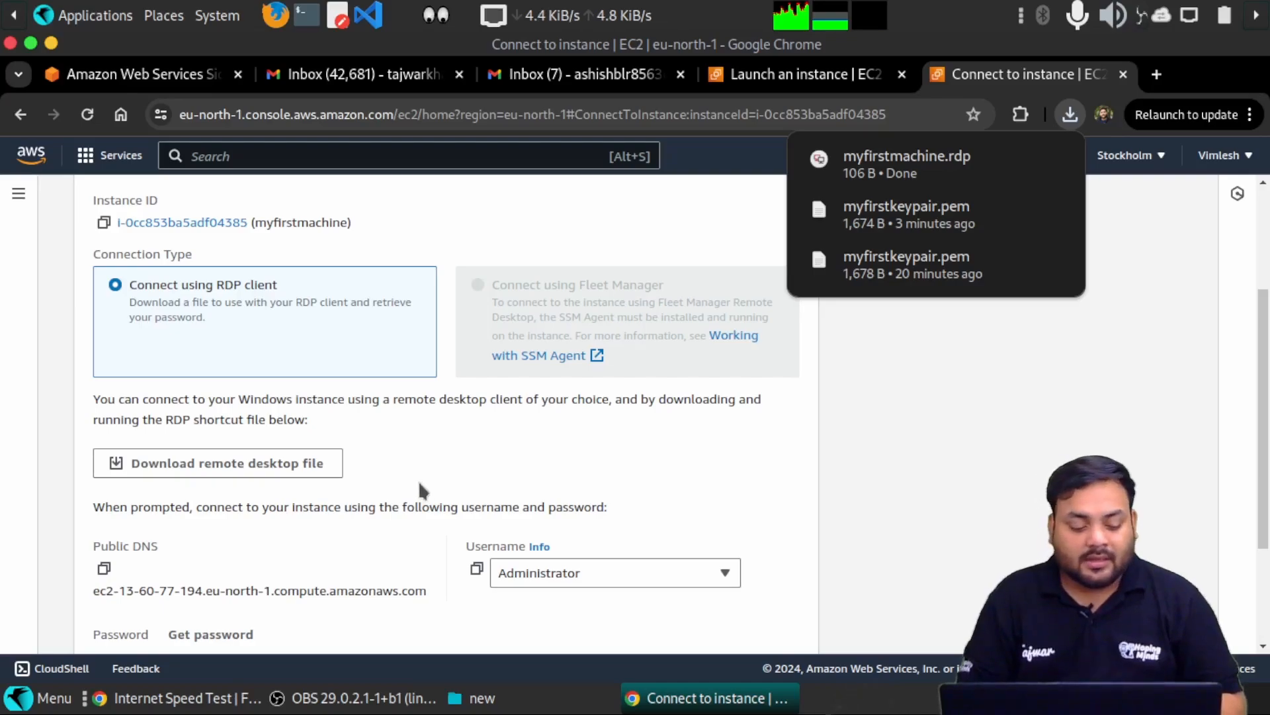
scroll(423, 491, down, 3)
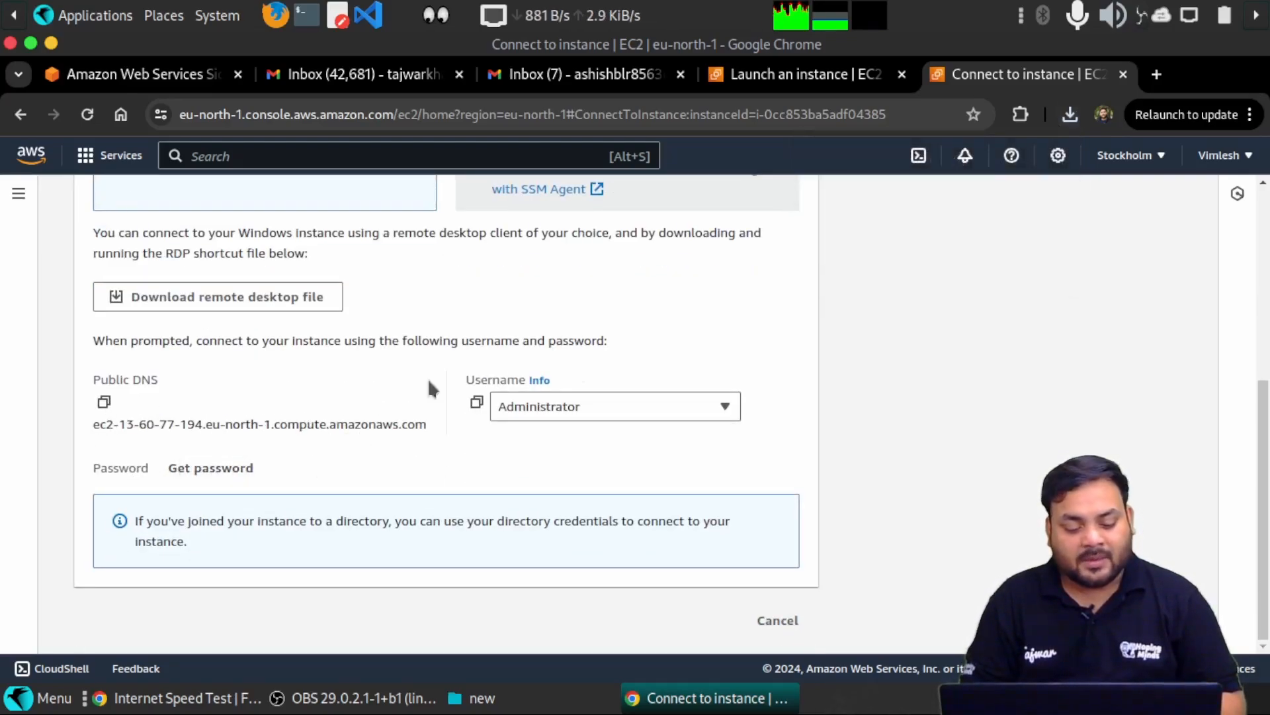
click(1070, 116)
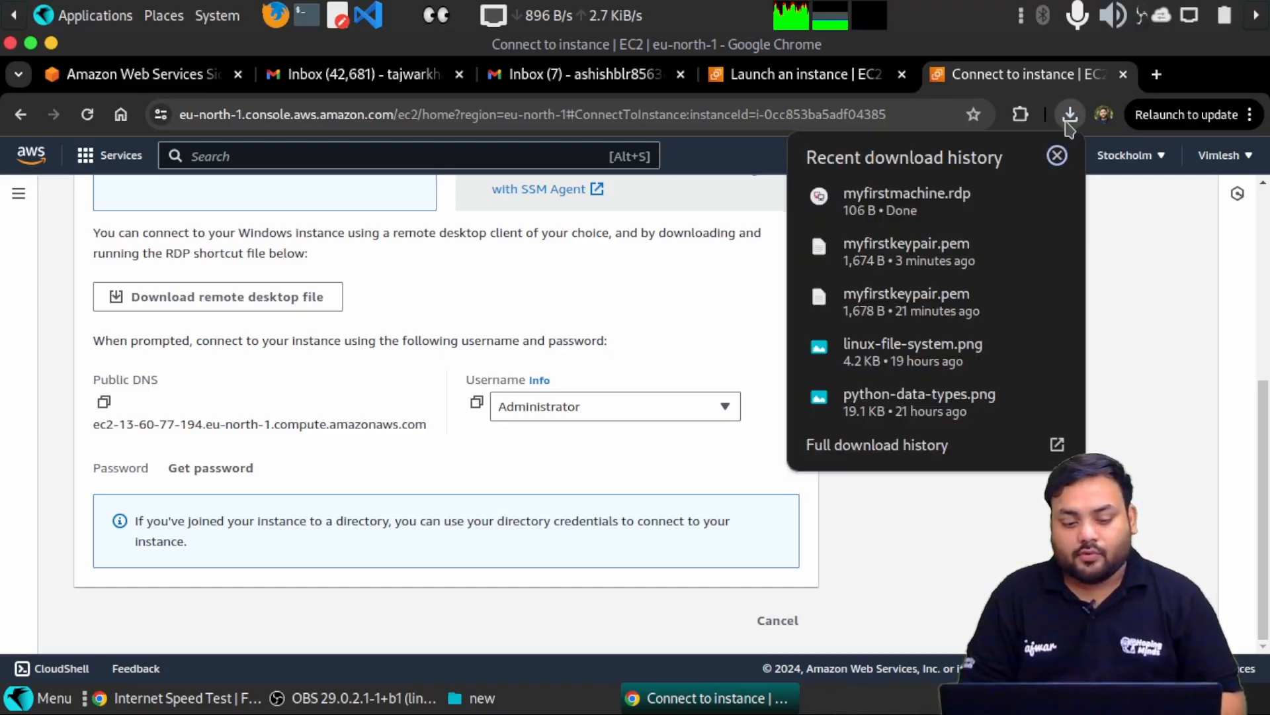
- Open myfirstmachine.rdp in Remmina, accept the server certificate, and return to Connect to instance
click(915, 209)
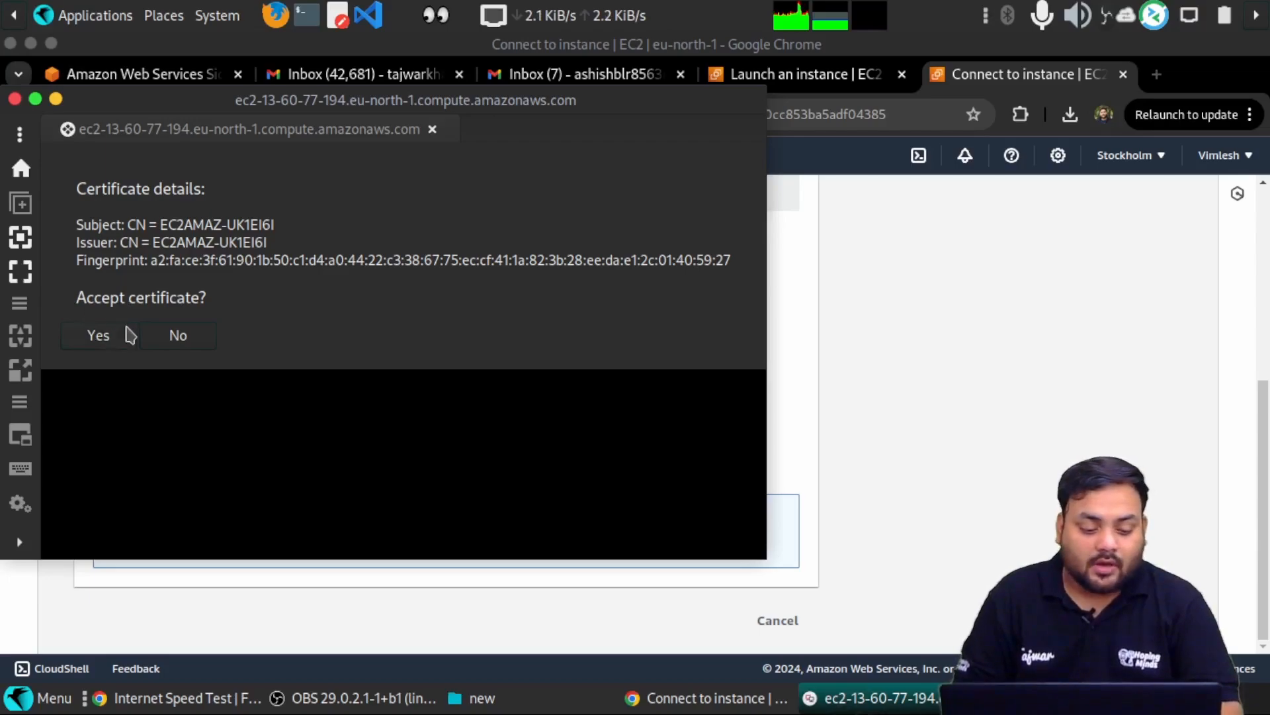
click(94, 345)
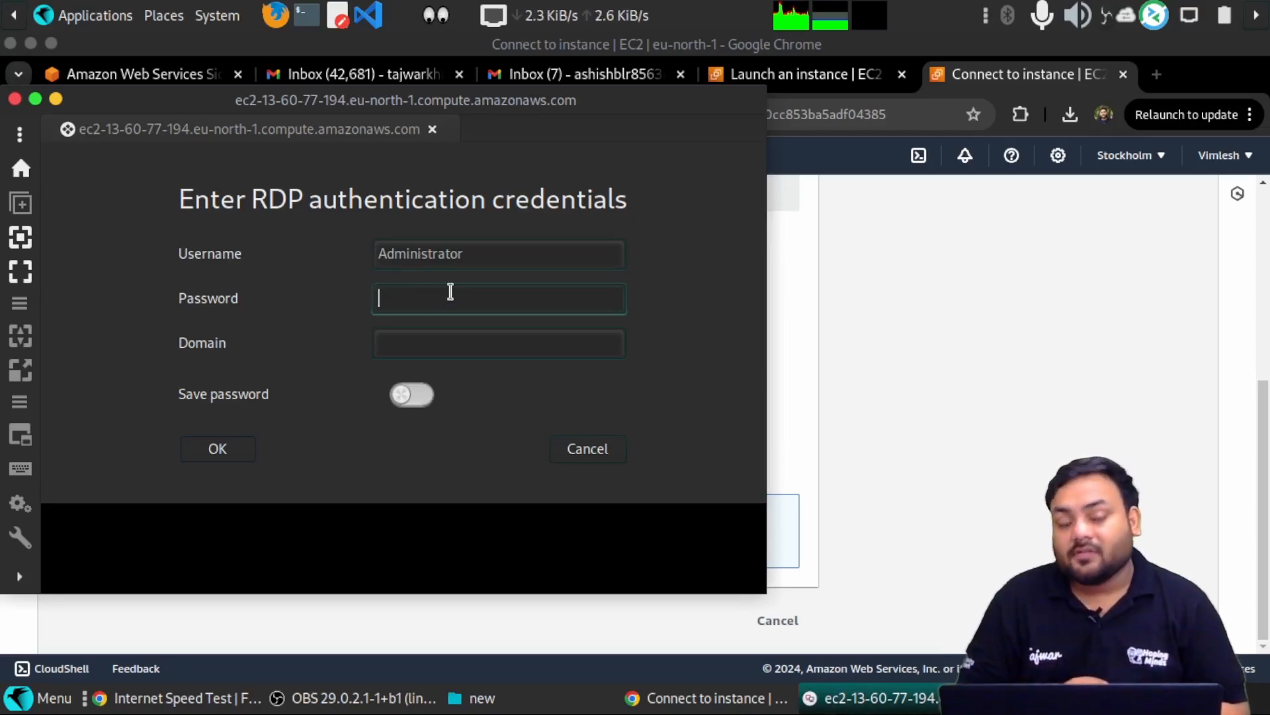
click(864, 312)
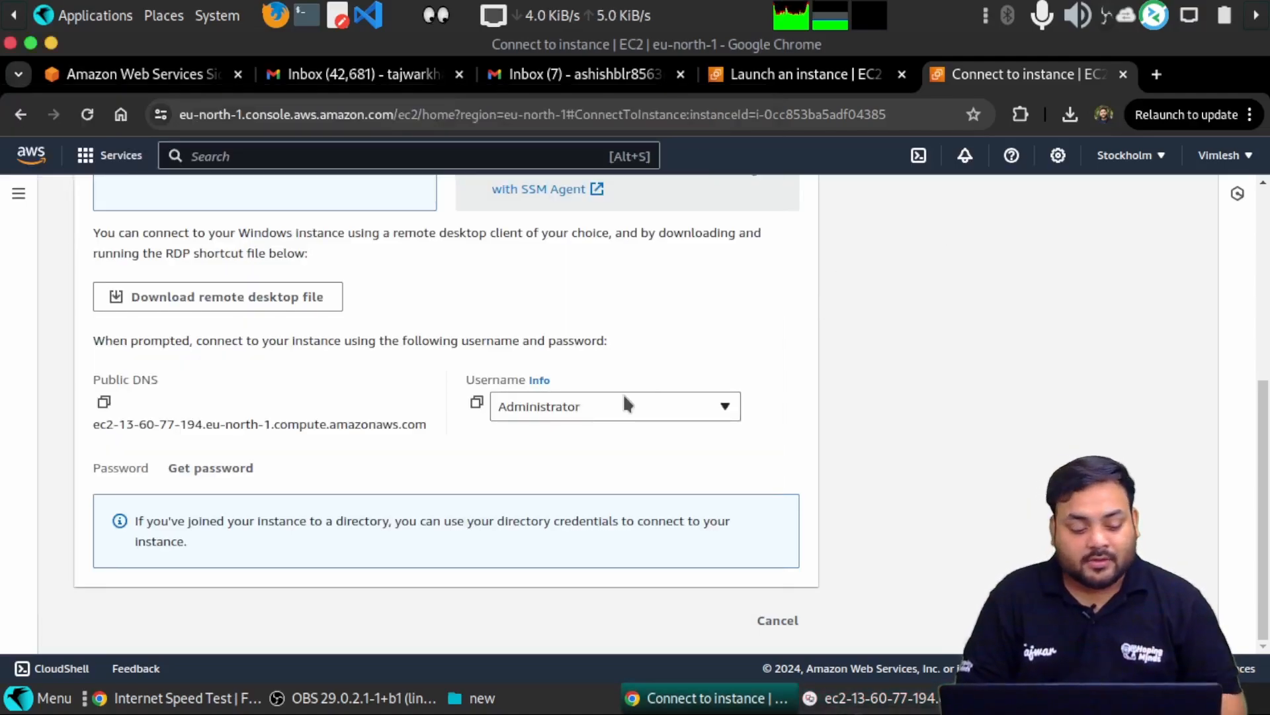
- Under Get password, upload myfirstkeypair.pem from the Desktop as the private key
click(184, 471)
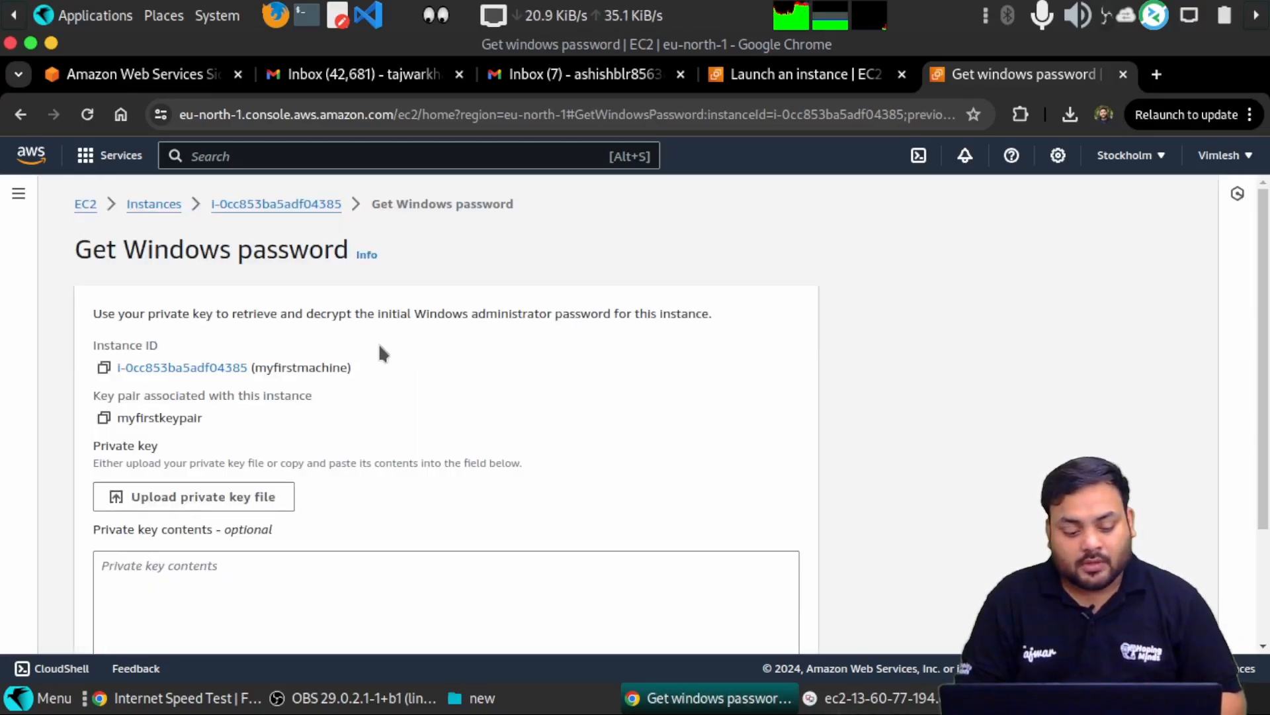
scroll(379, 345, down, 3)
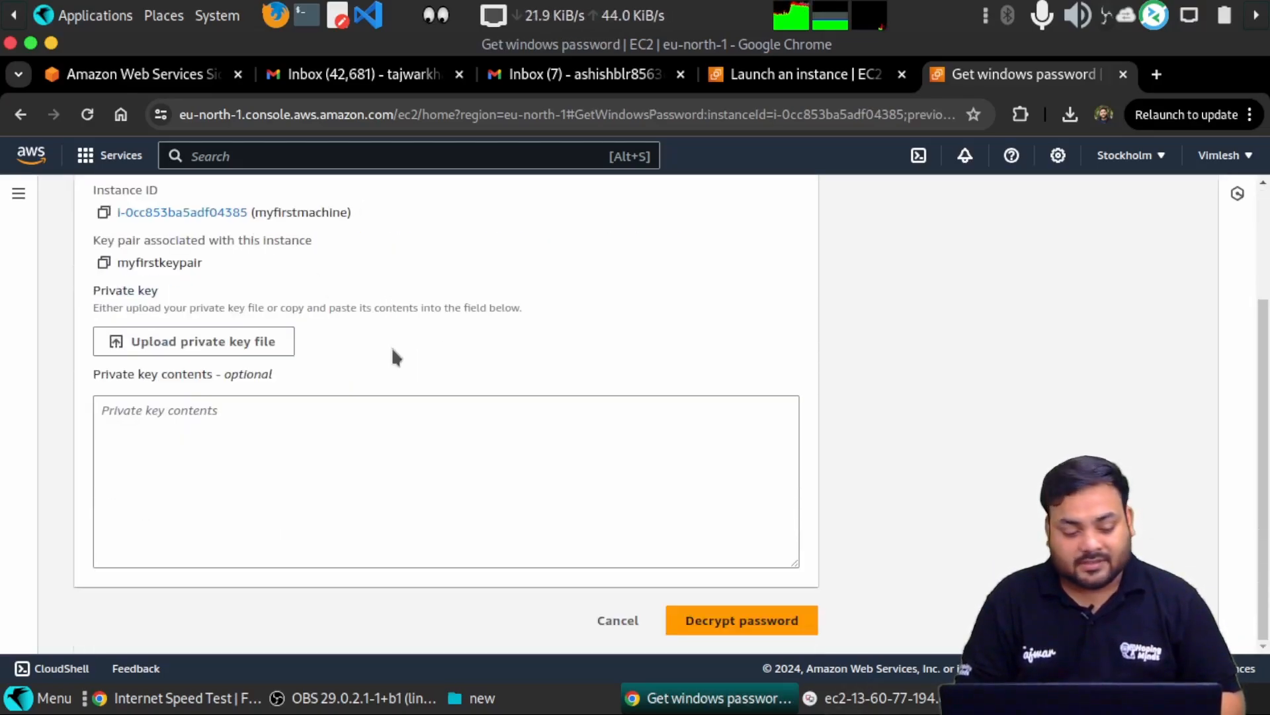
scroll(392, 351, up, 2)
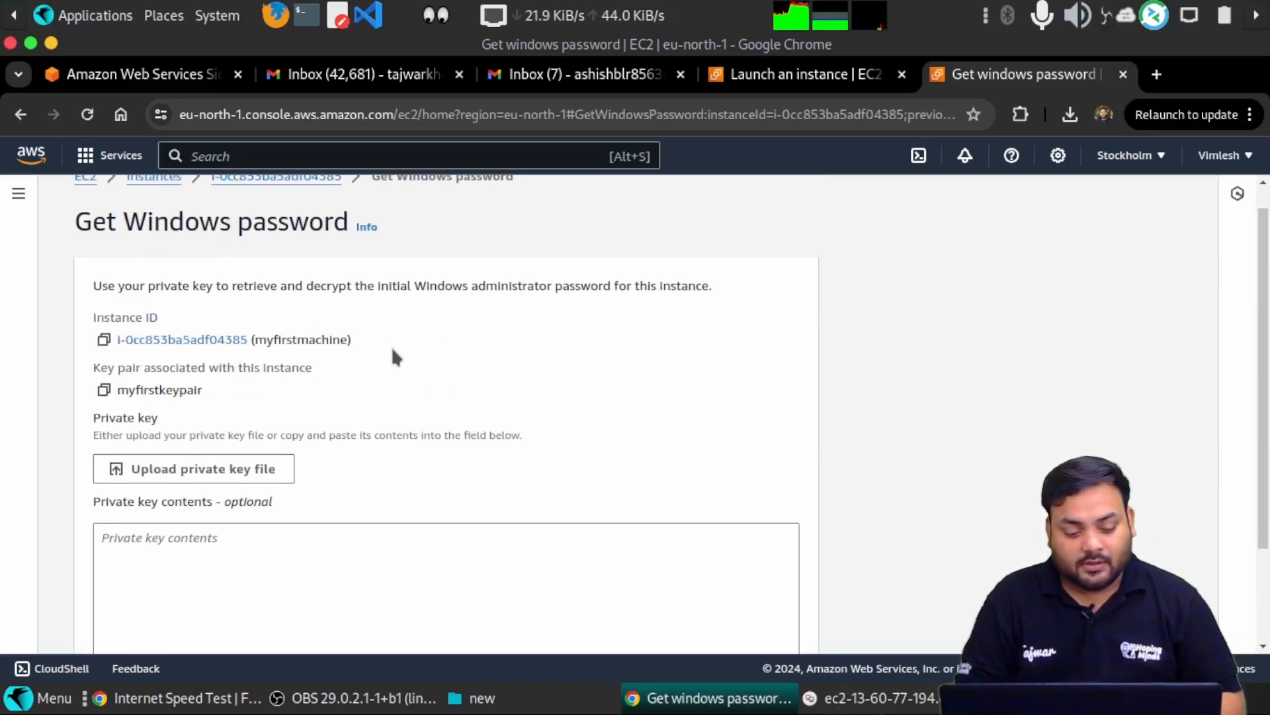
click(200, 485)
click(284, 198)
click(519, 244)
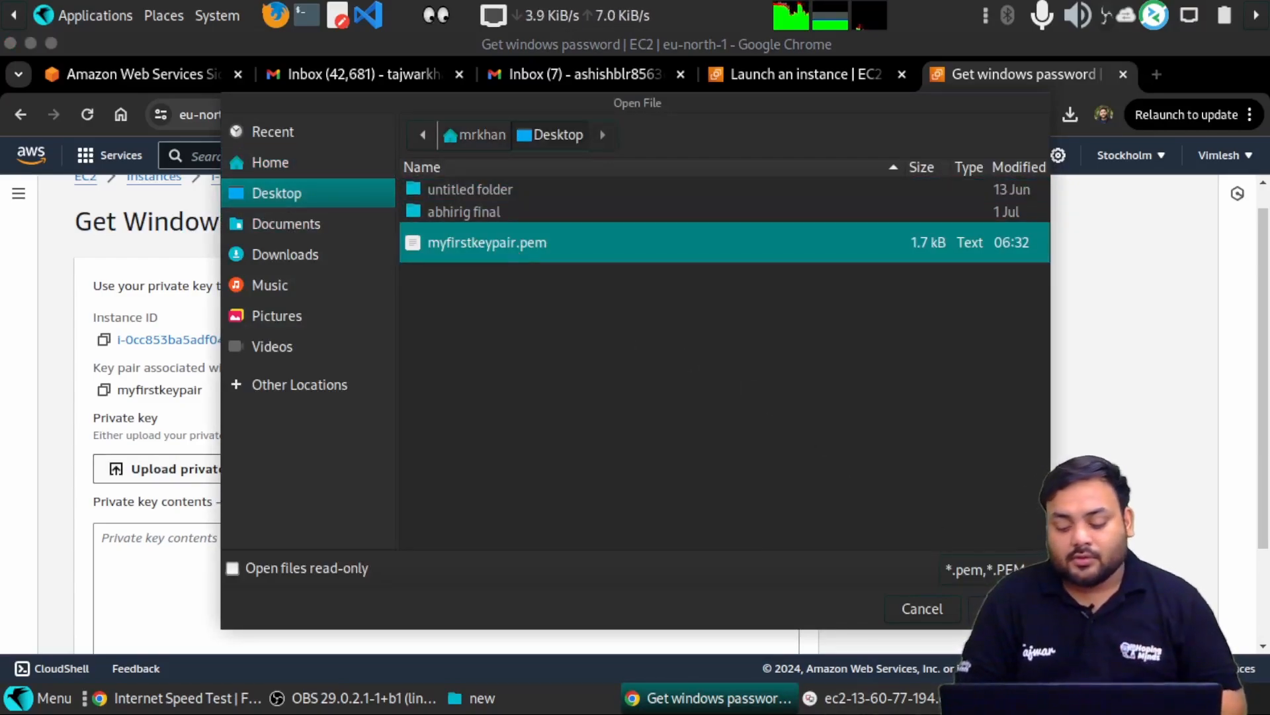
click(1007, 609)
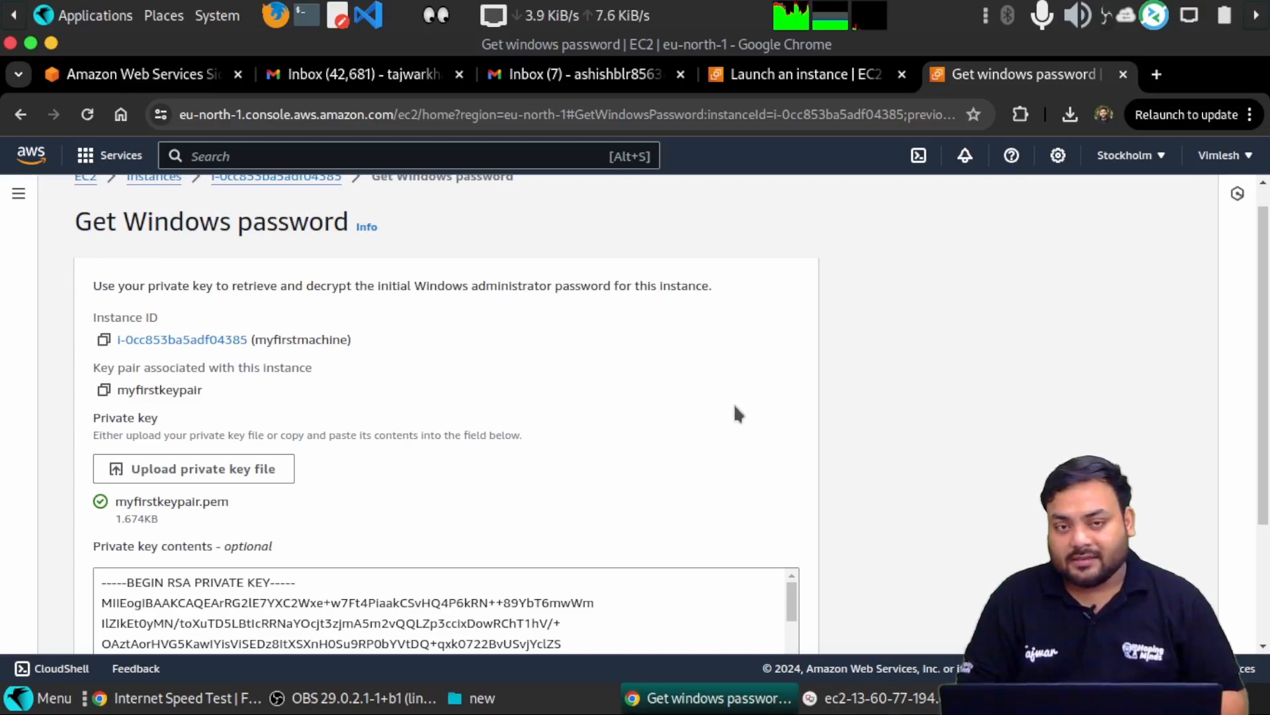
scroll(735, 404, down, 3)
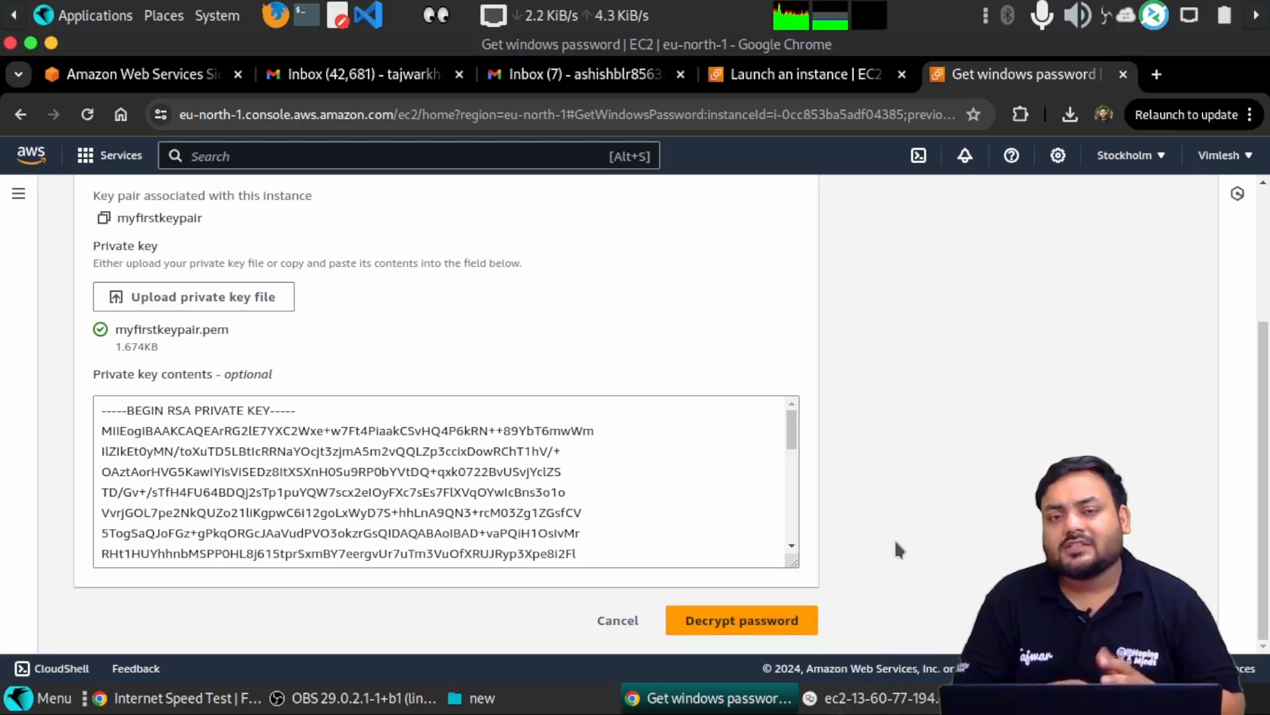
- Decrypt and copy the Administrator password, then bring Remmina's credentials prompt forward
click(768, 616)
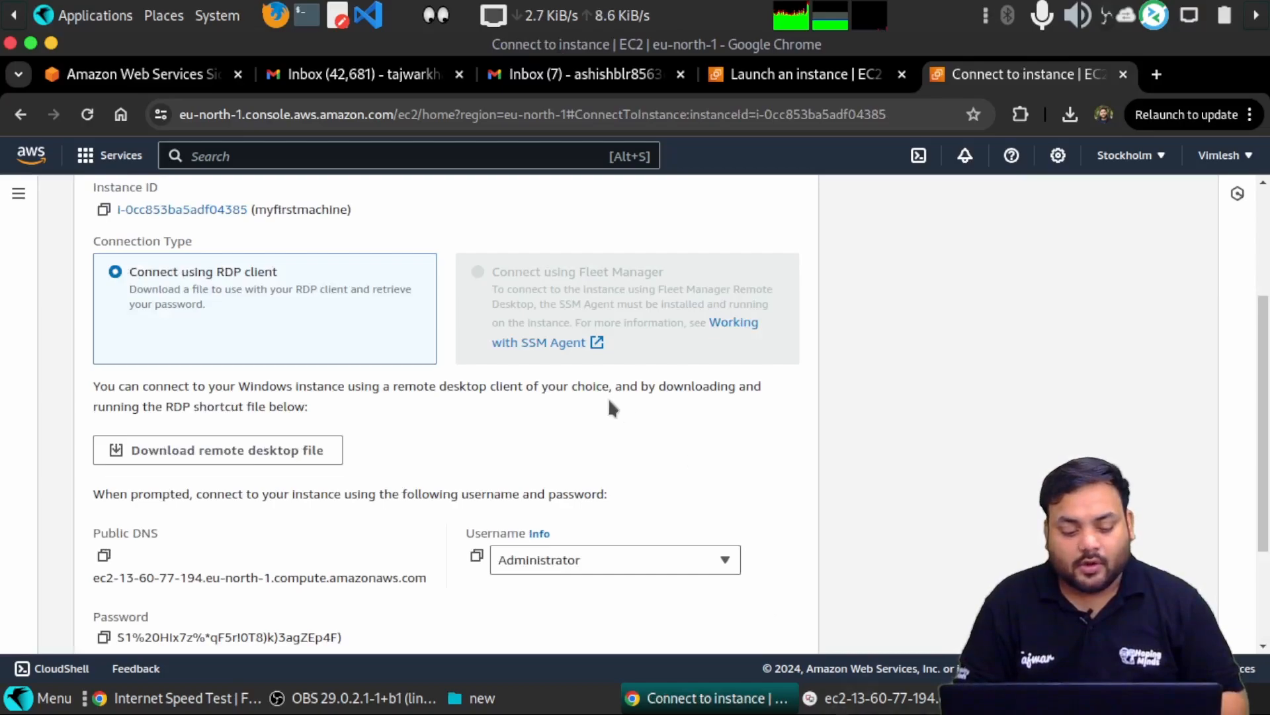
scroll(609, 401, down, 3)
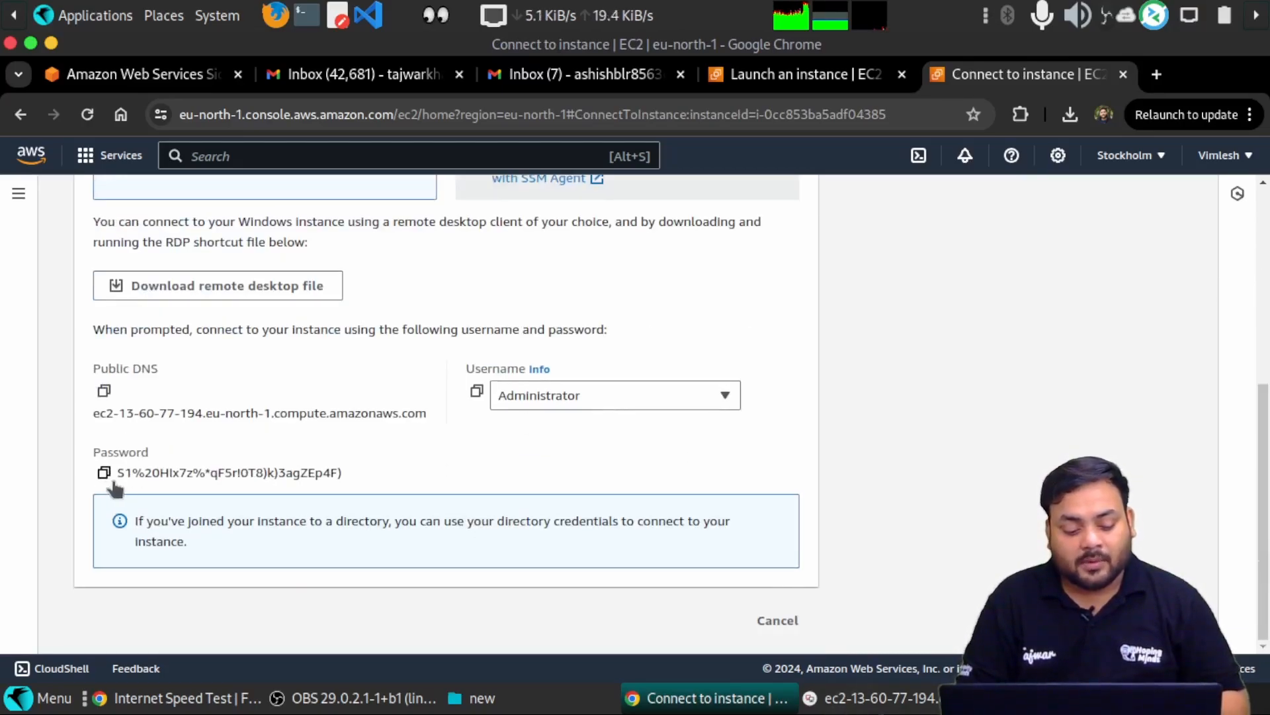
drag(119, 479, 372, 479)
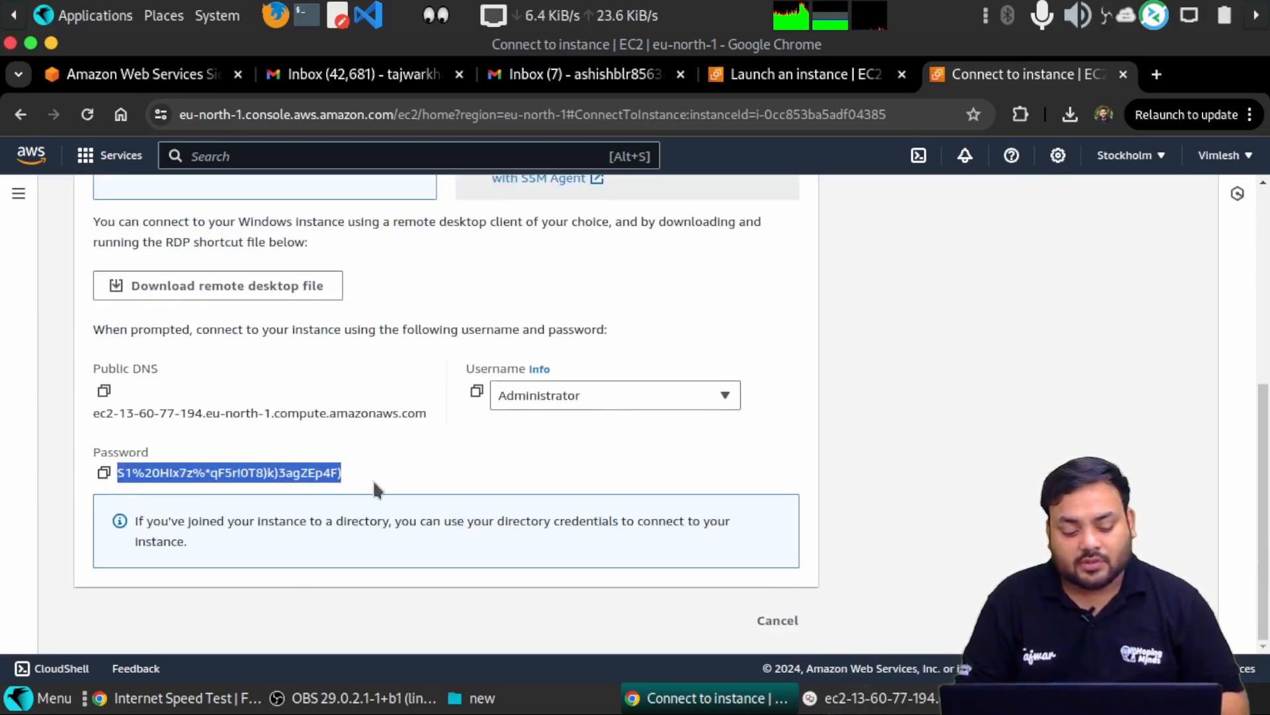
click(374, 479)
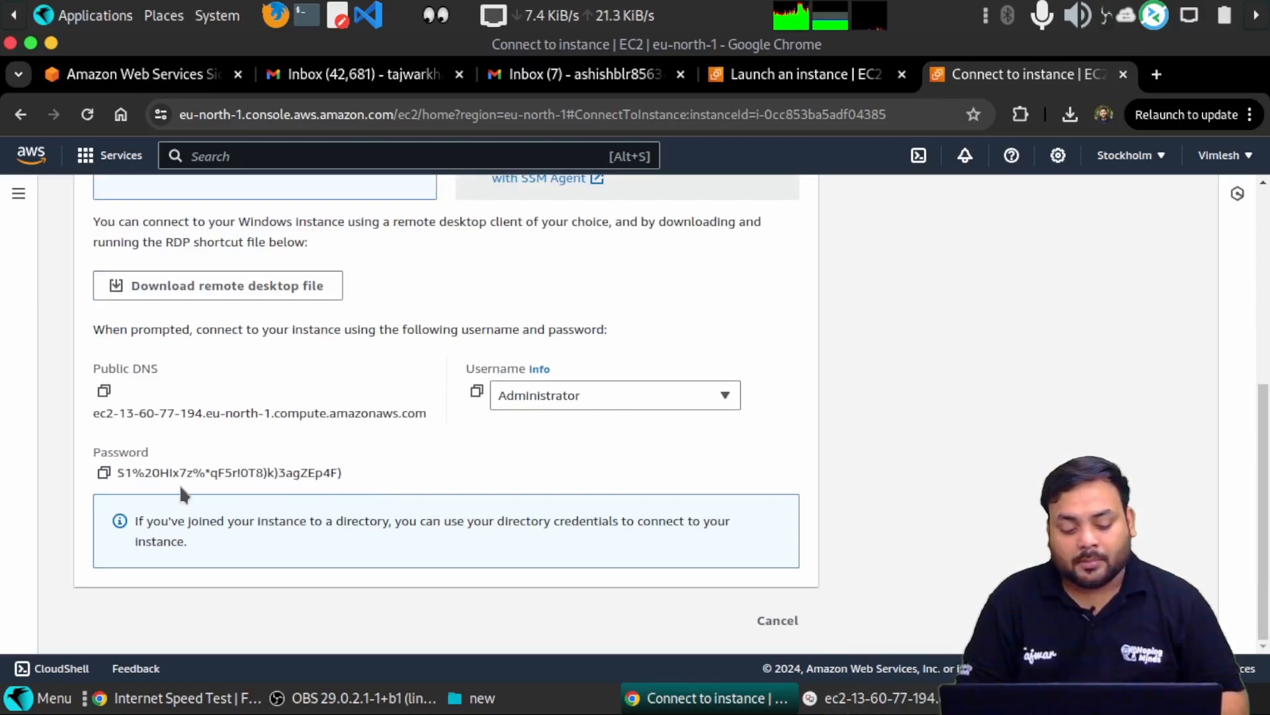
click(104, 472)
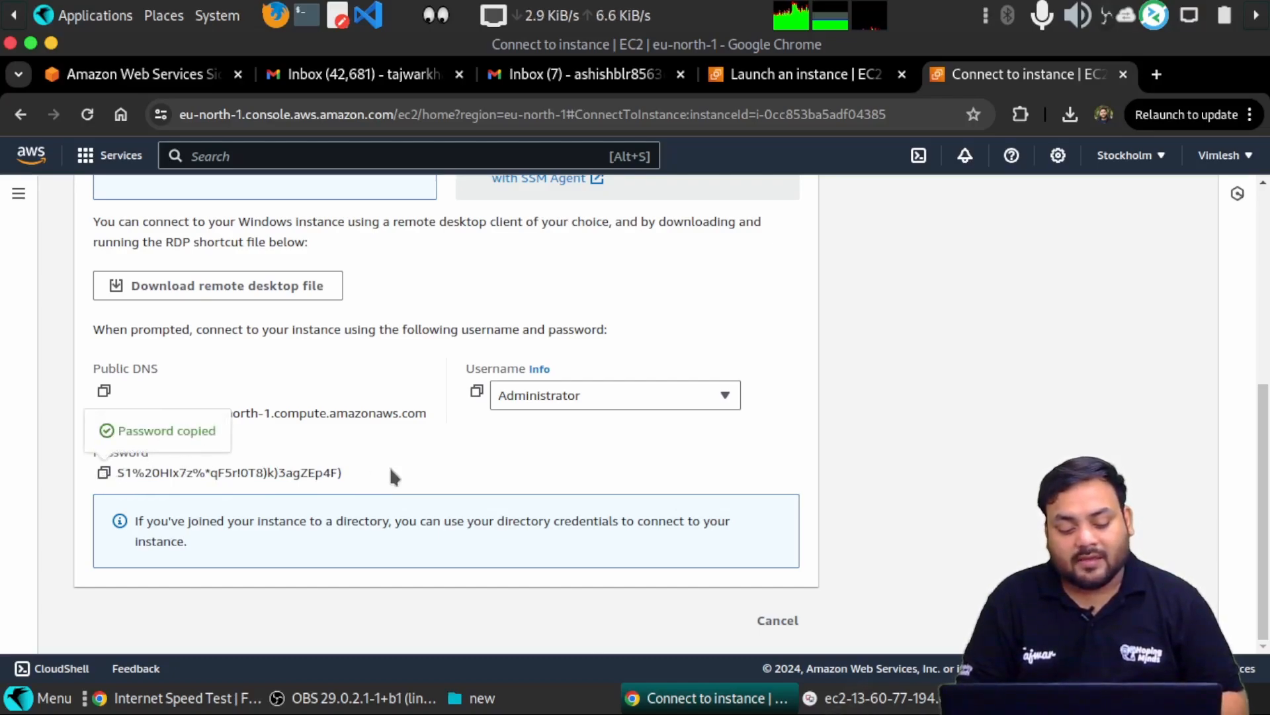
click(867, 698)
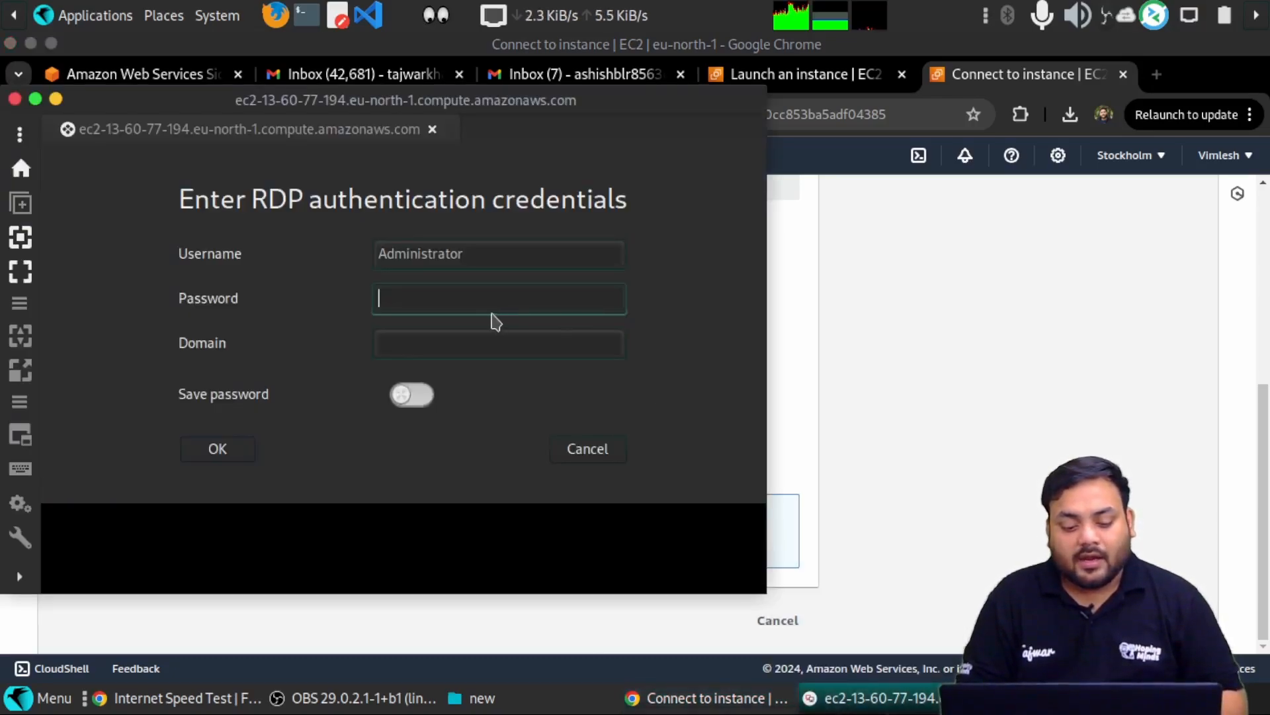
- Paste the Administrator password into Remmina and toggle the remote desktop between fullscreen and windowed
key(ctrl+v)
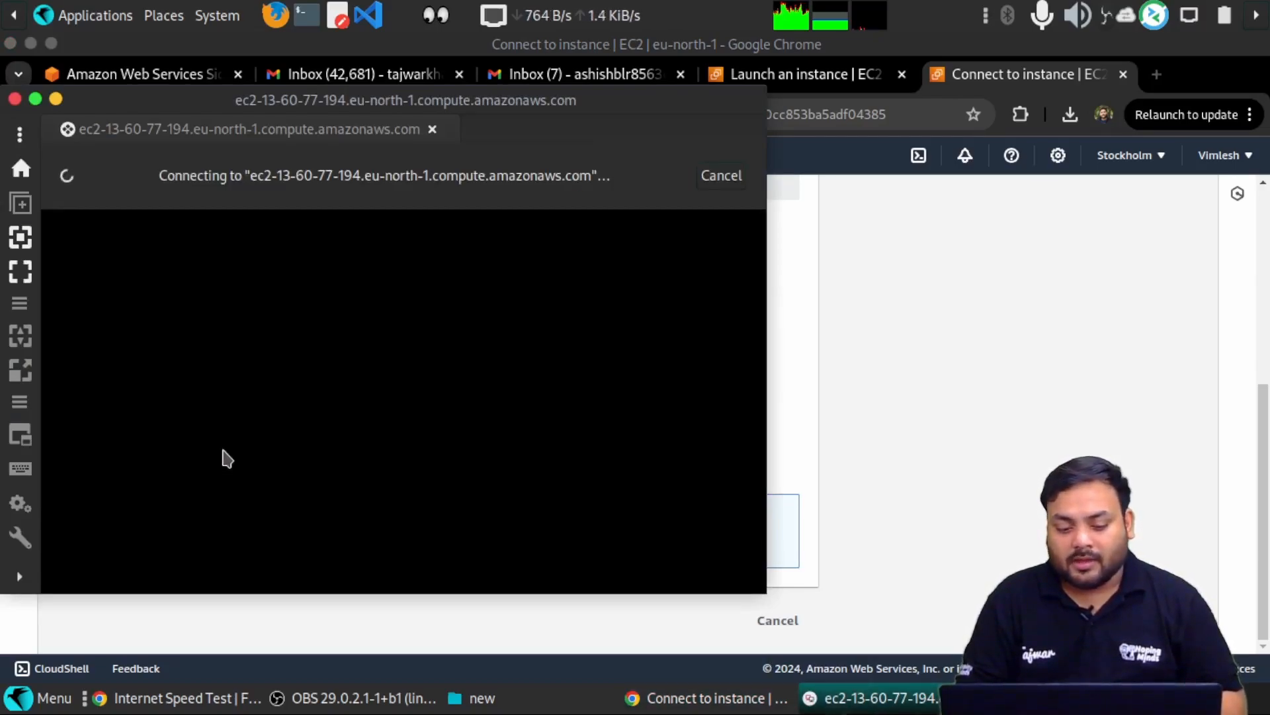
drag(523, 106, 681, 60)
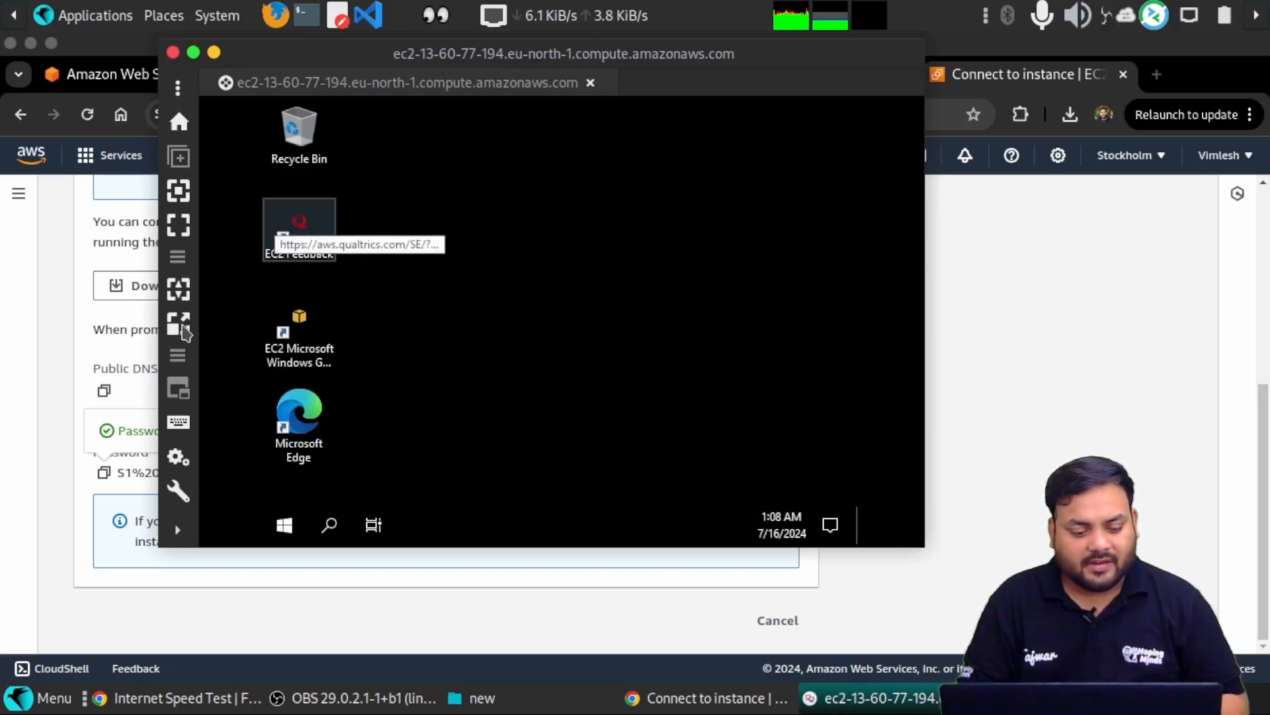
click(181, 229)
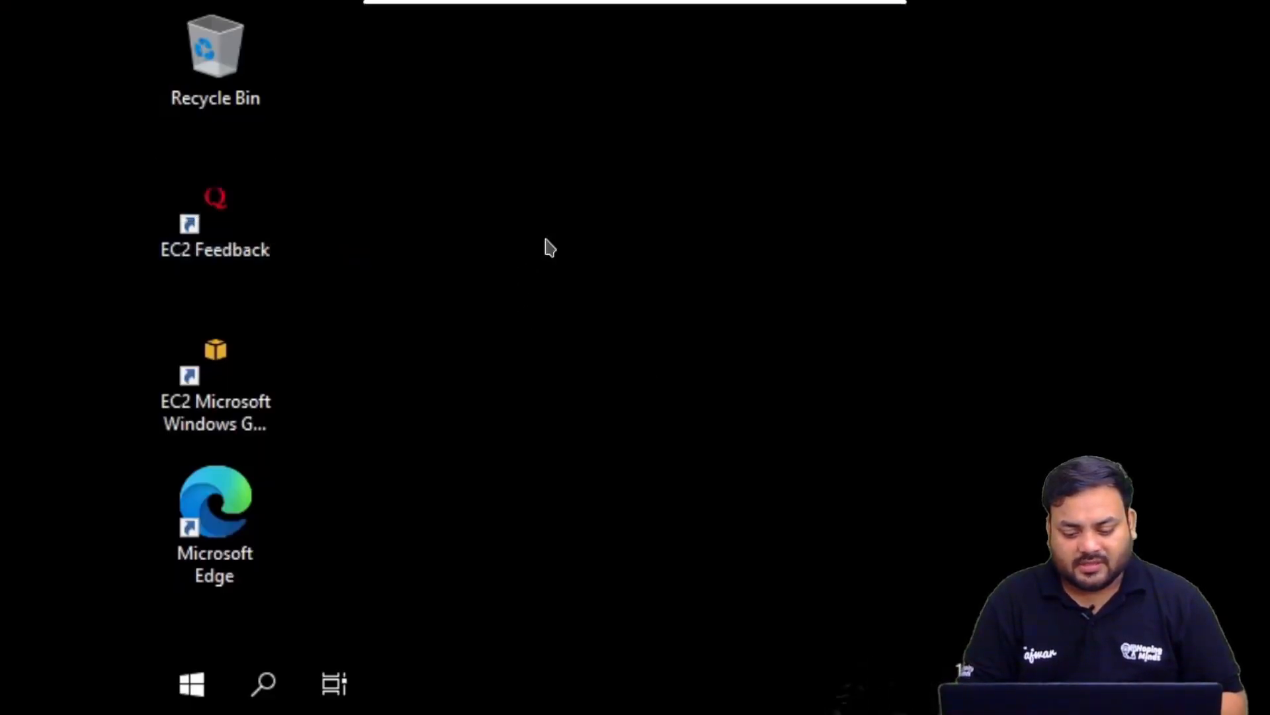
click(522, 21)
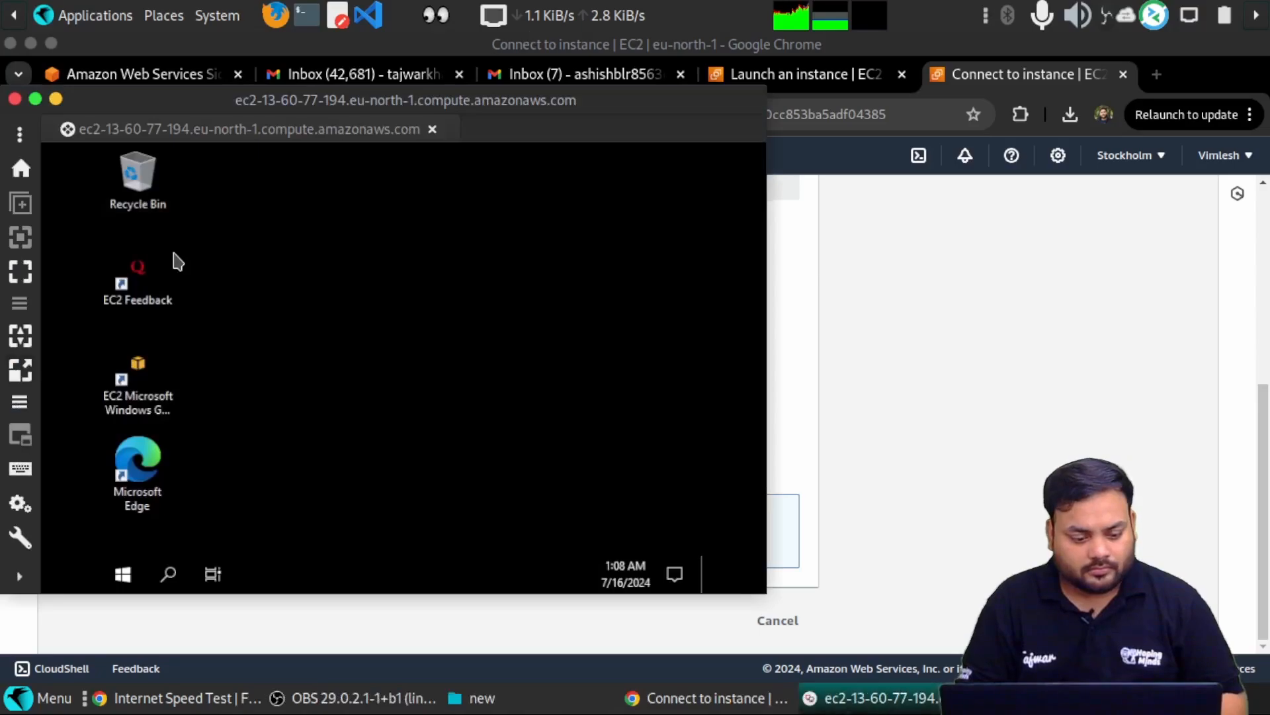
click(21, 278)
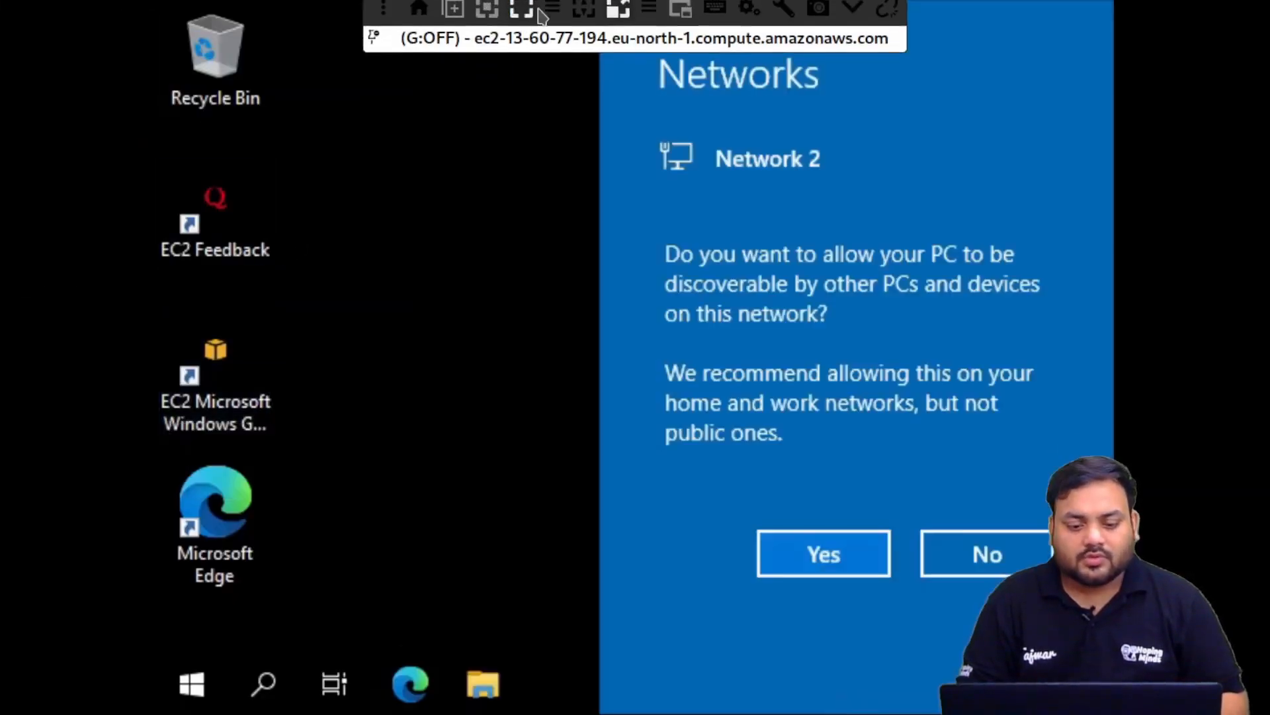
click(523, 21)
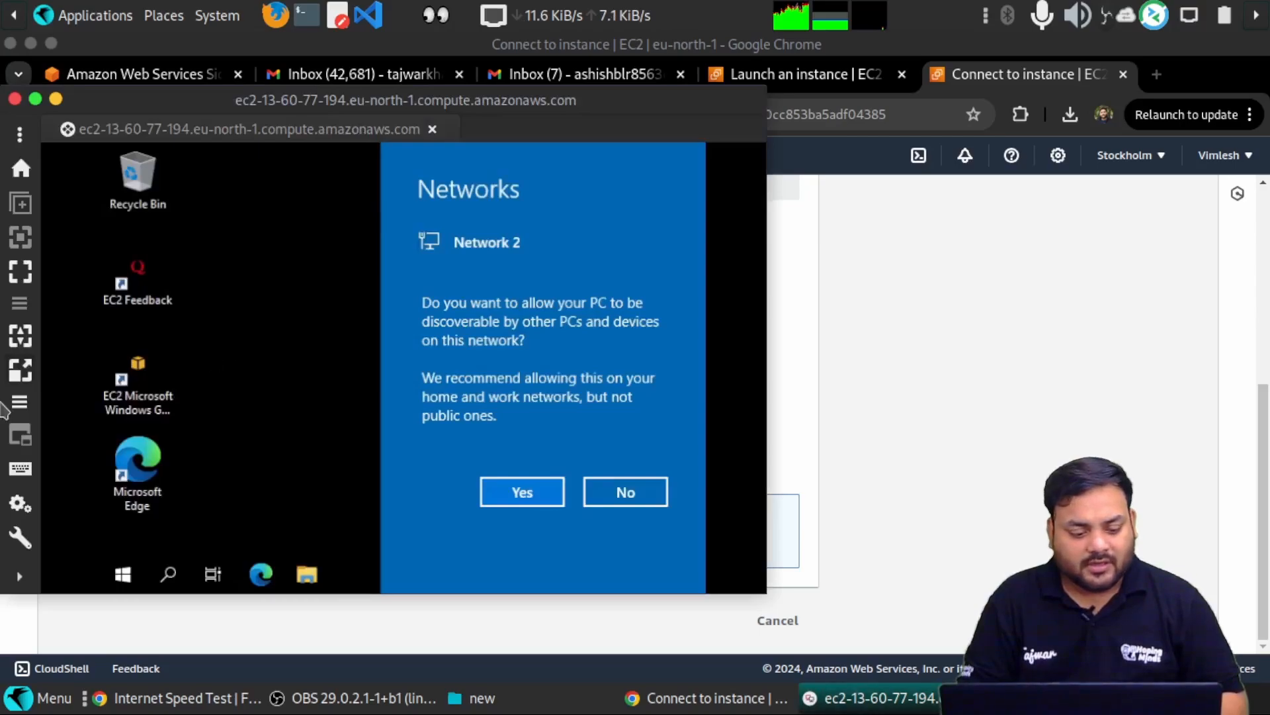
click(20, 278)
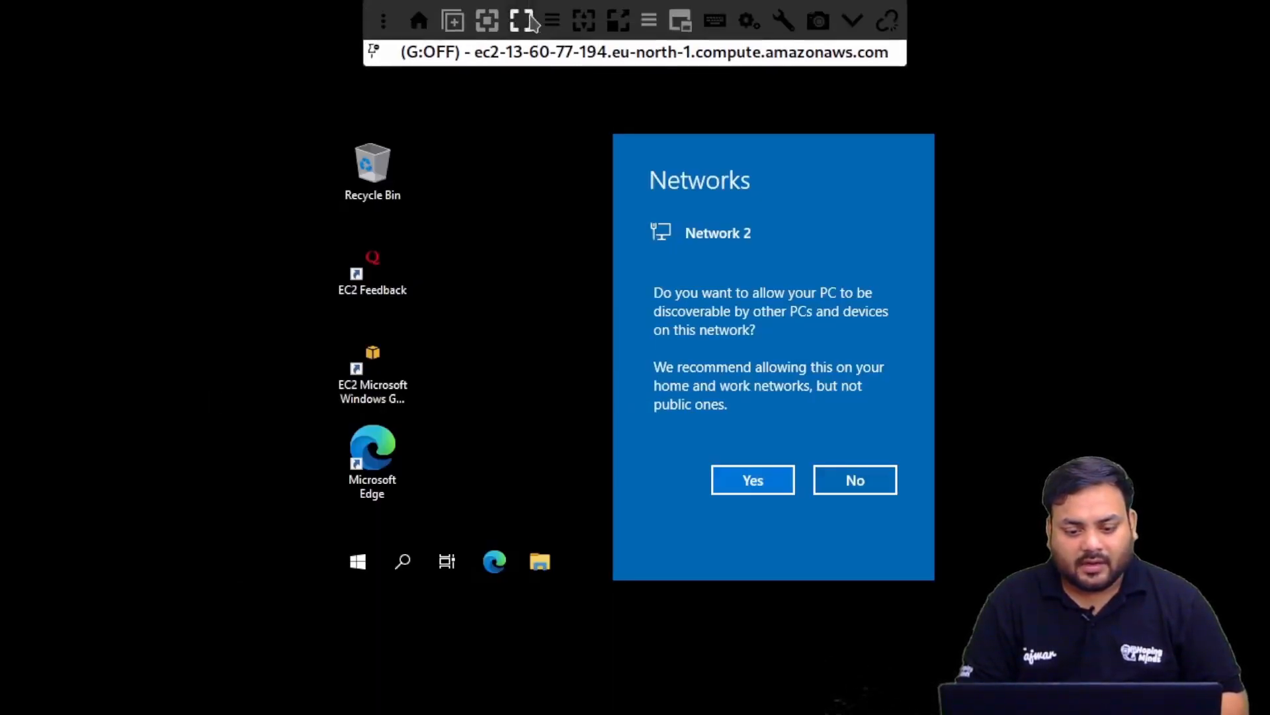
click(525, 21)
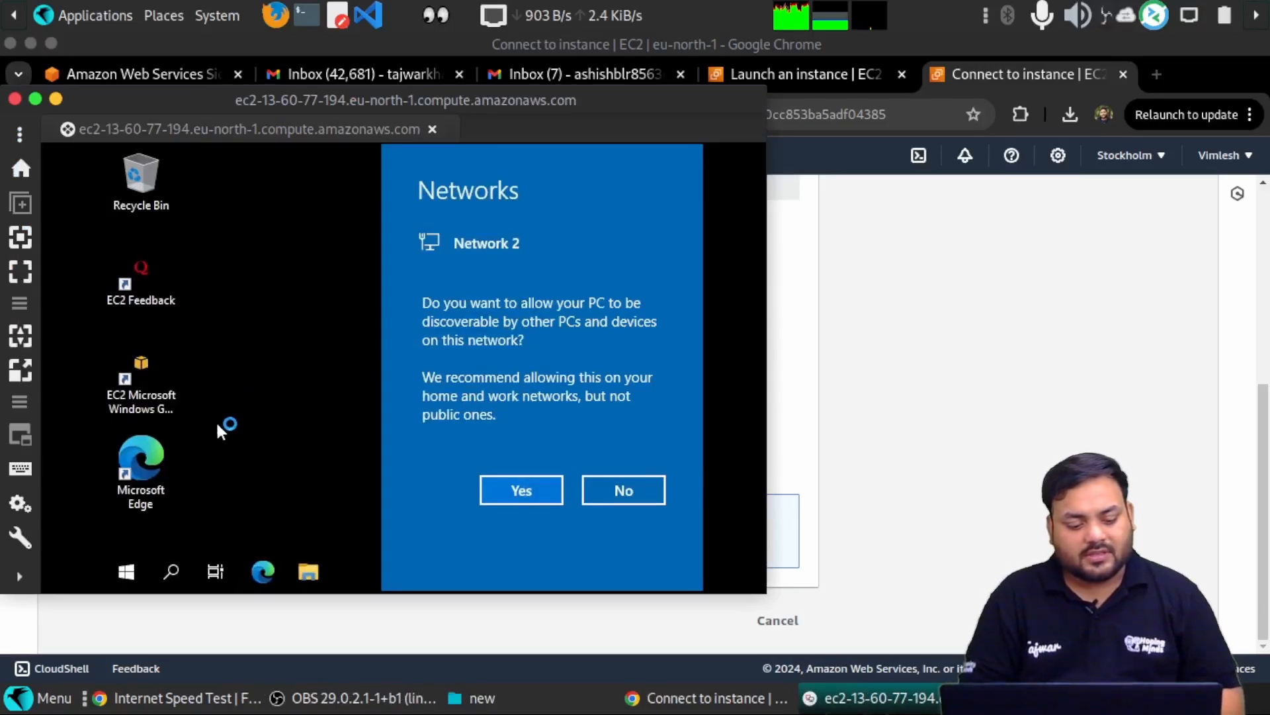
- Accept network discoverability, then reposition, rescale and fullscreen the Remmina remote desktop
click(522, 493)
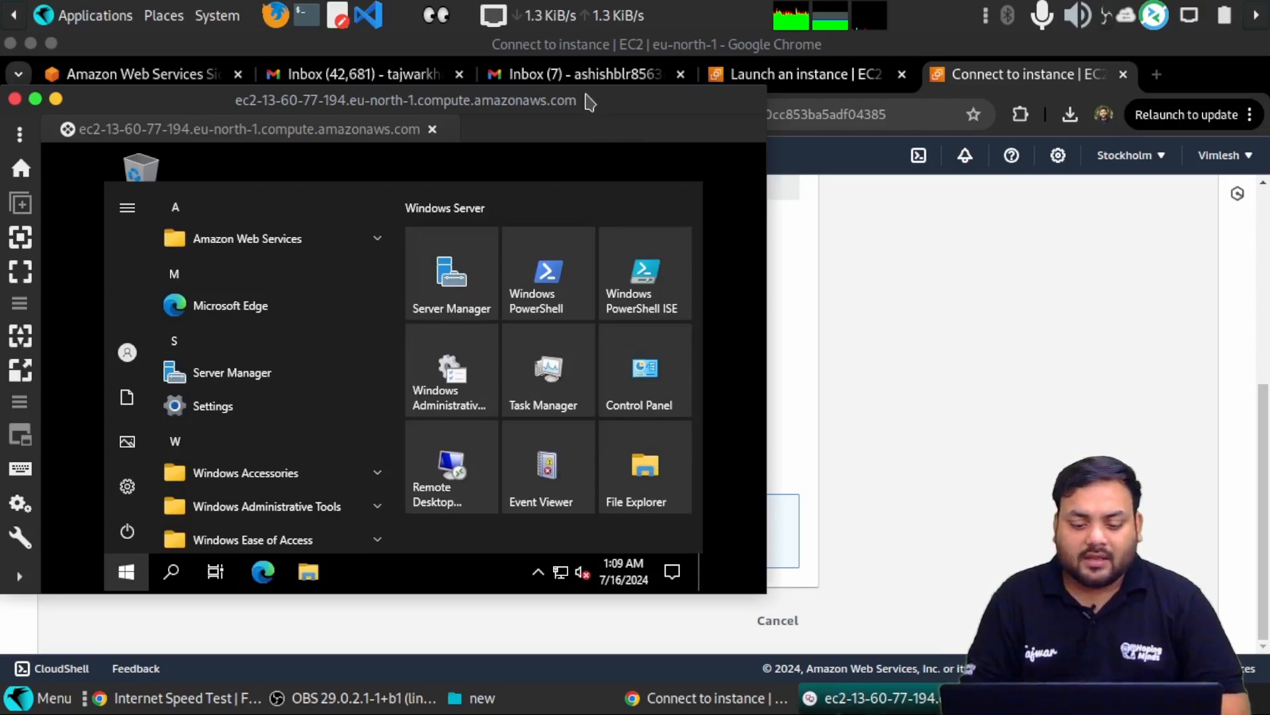
drag(587, 108, 796, 92)
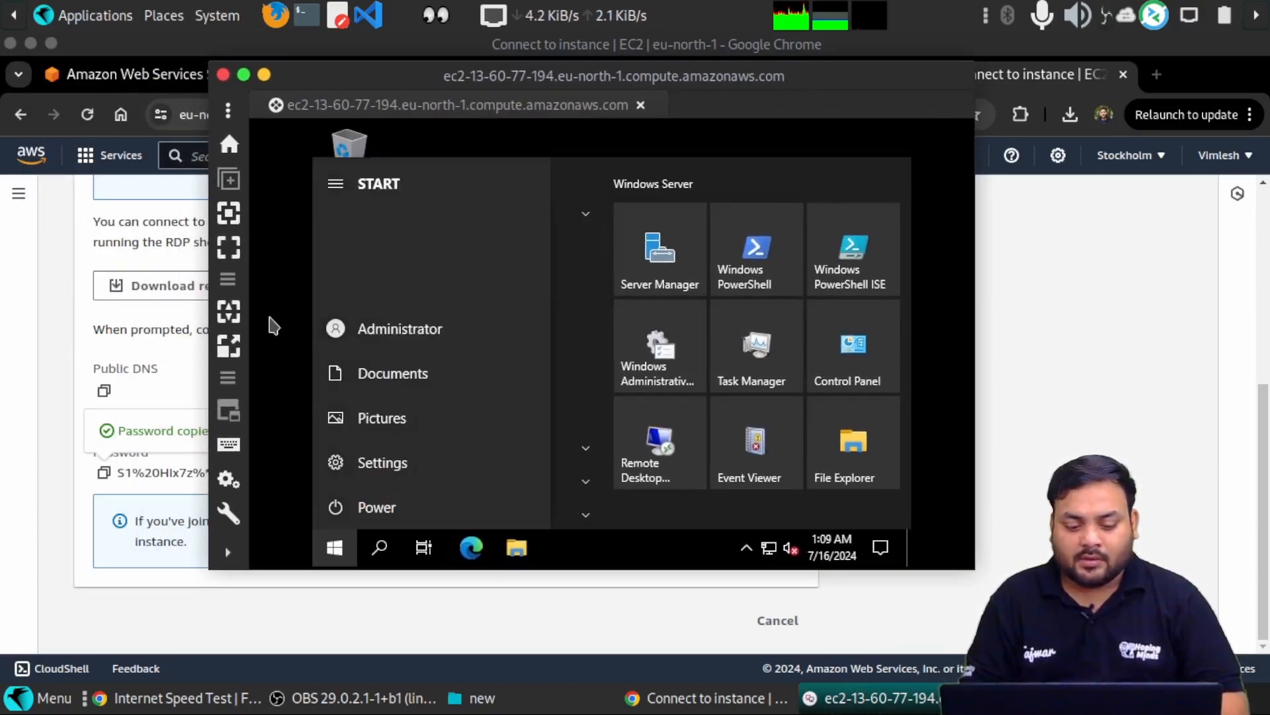
click(227, 347)
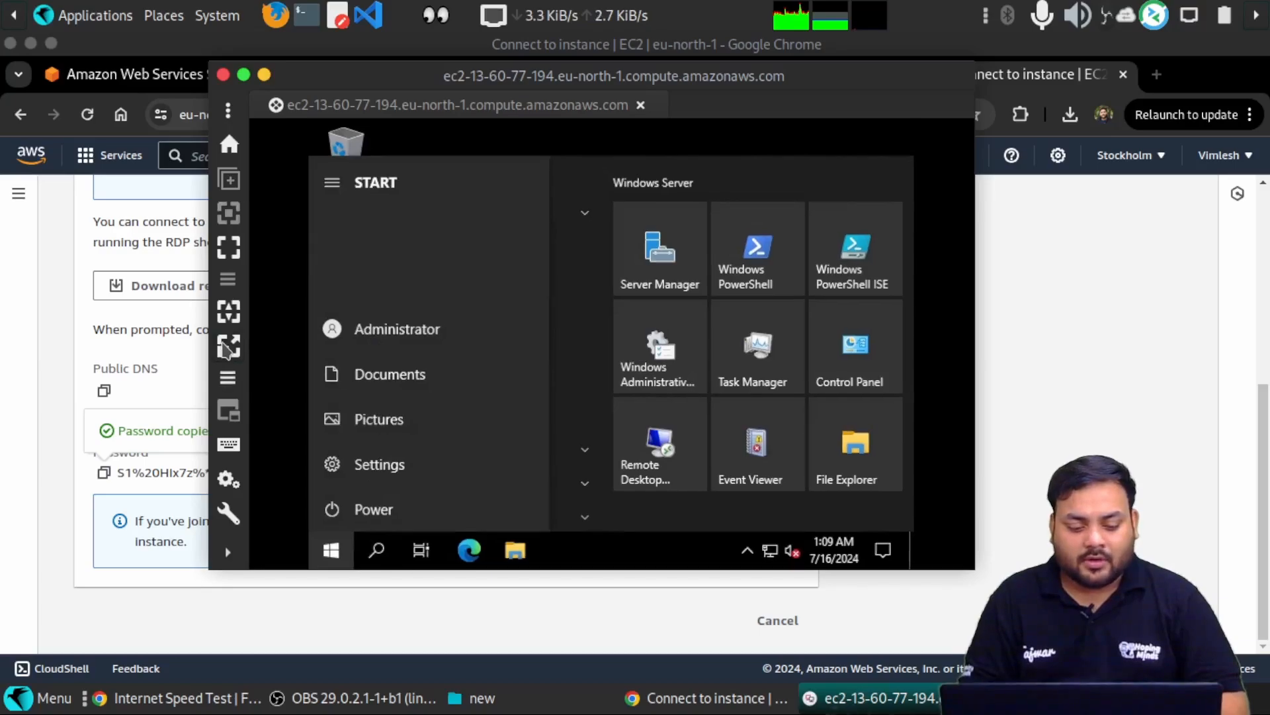
click(228, 250)
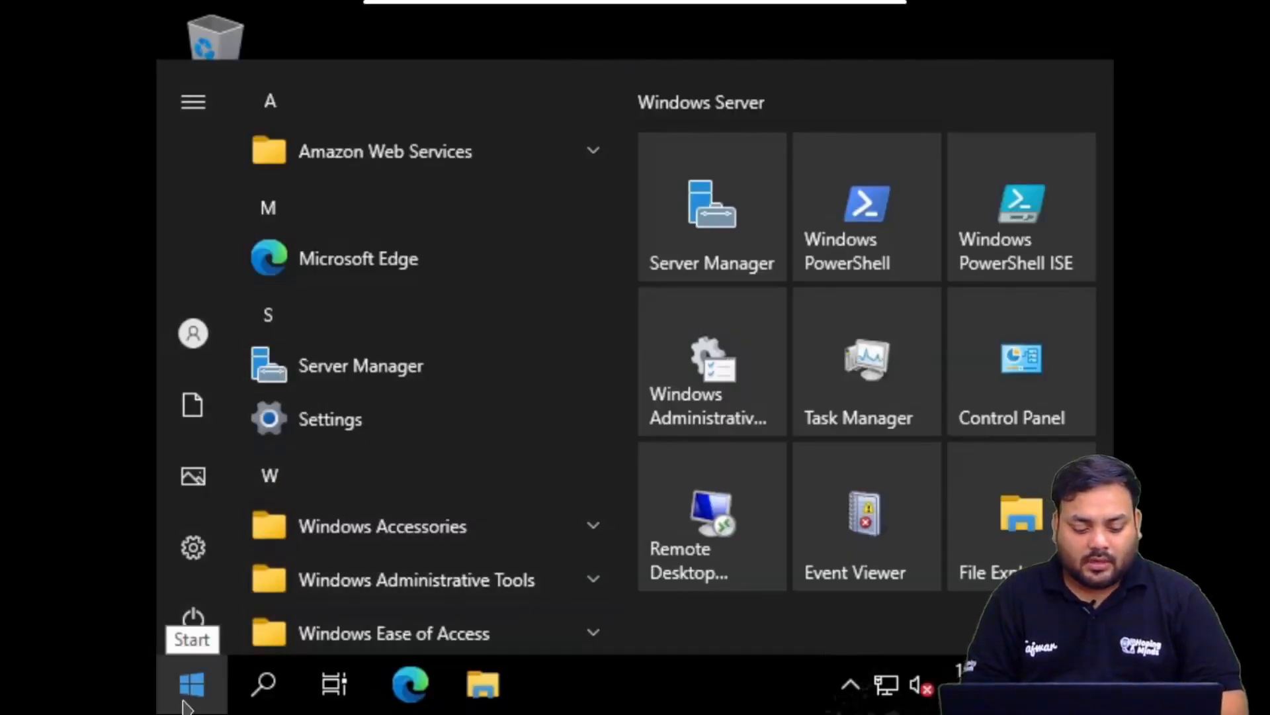
- Launch Command Prompt via search and run ipconfig, checking IPv4 address 172.31.46.230
click(250, 705)
text(cm)
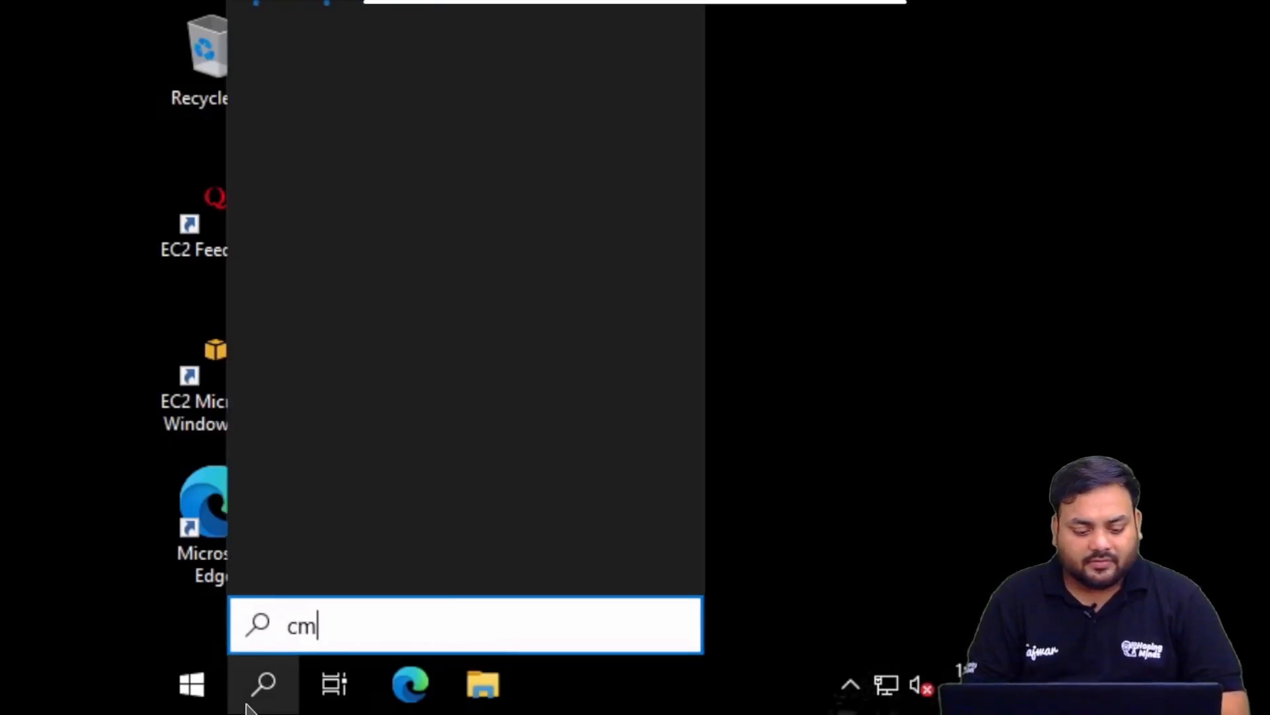
text(d)
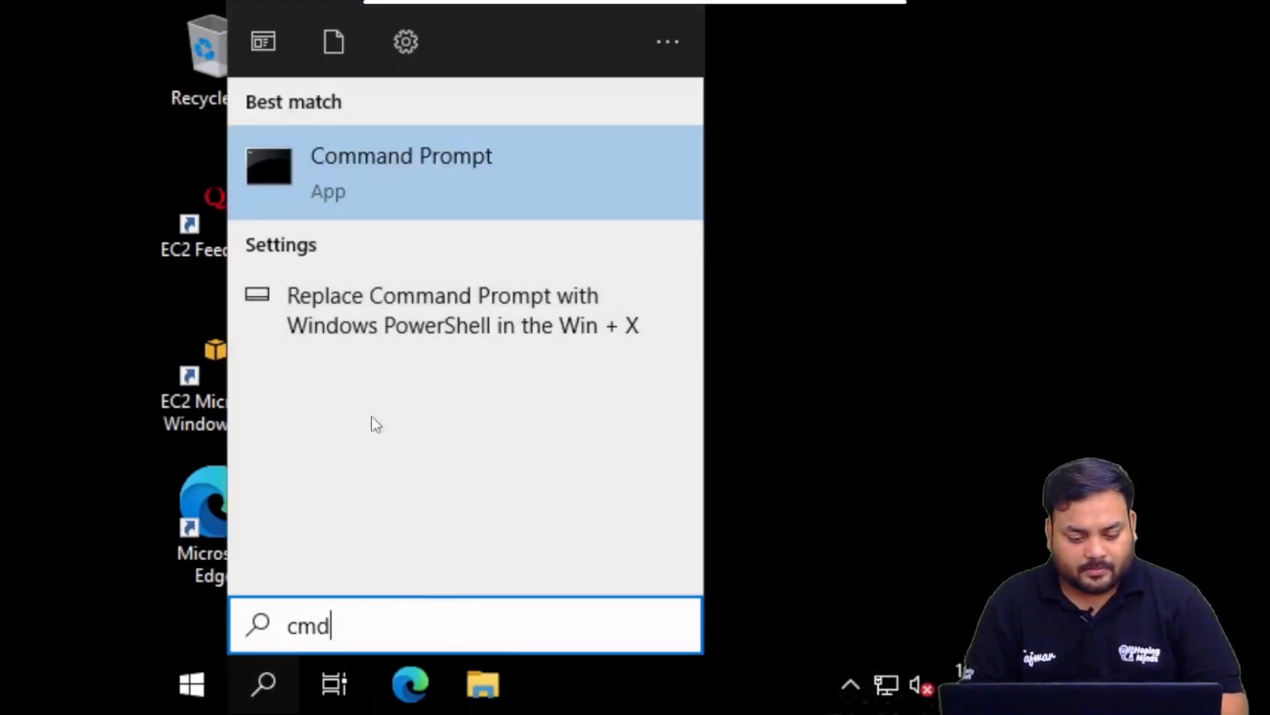
click(379, 195)
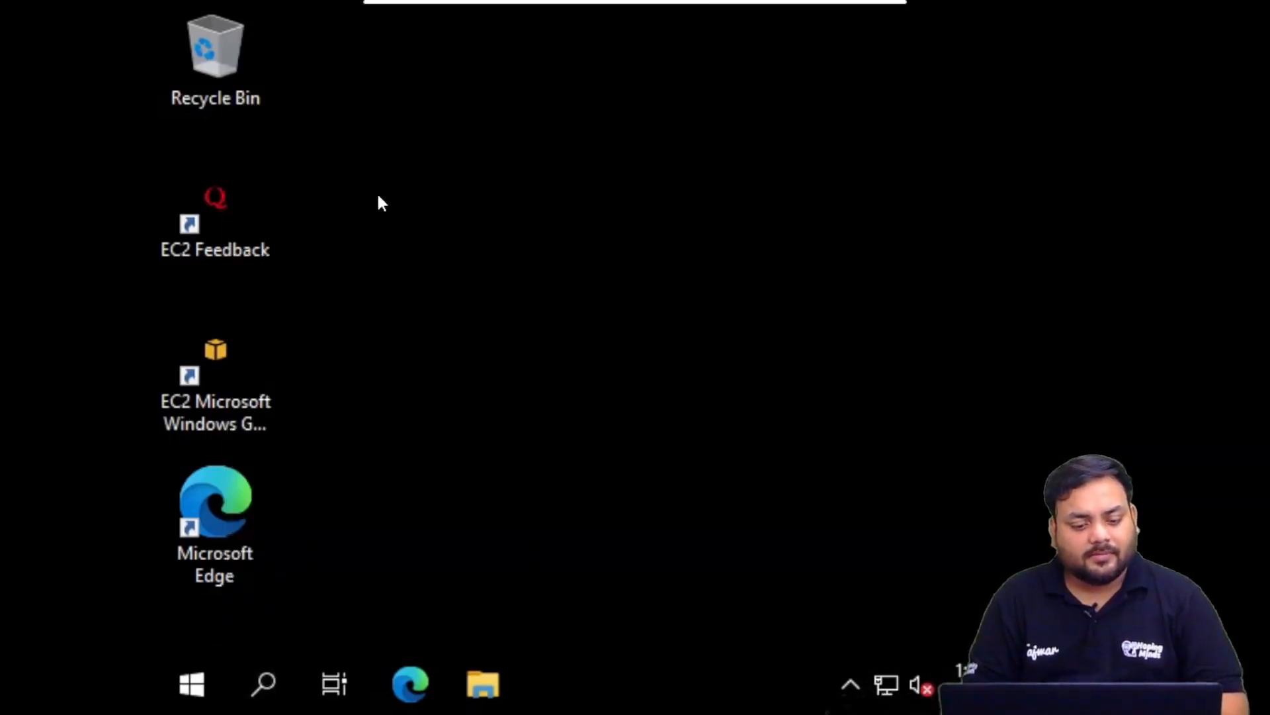
click(495, 129)
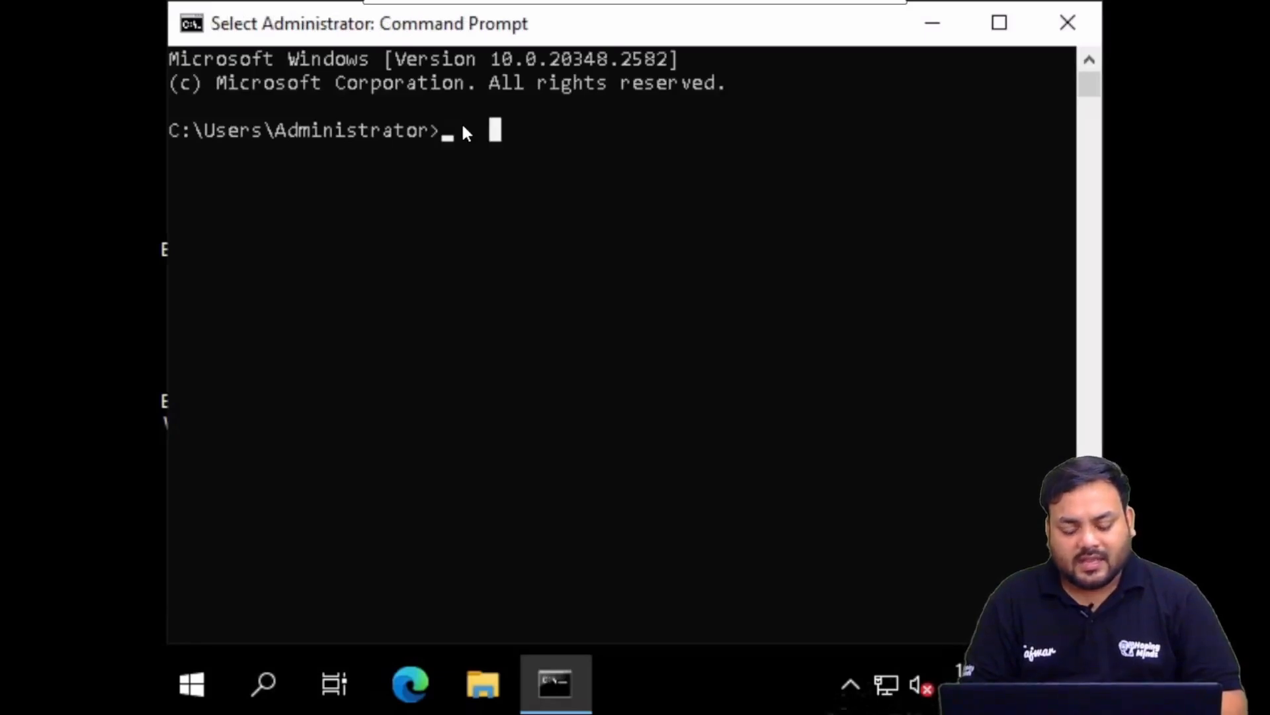
text(ipconfig)
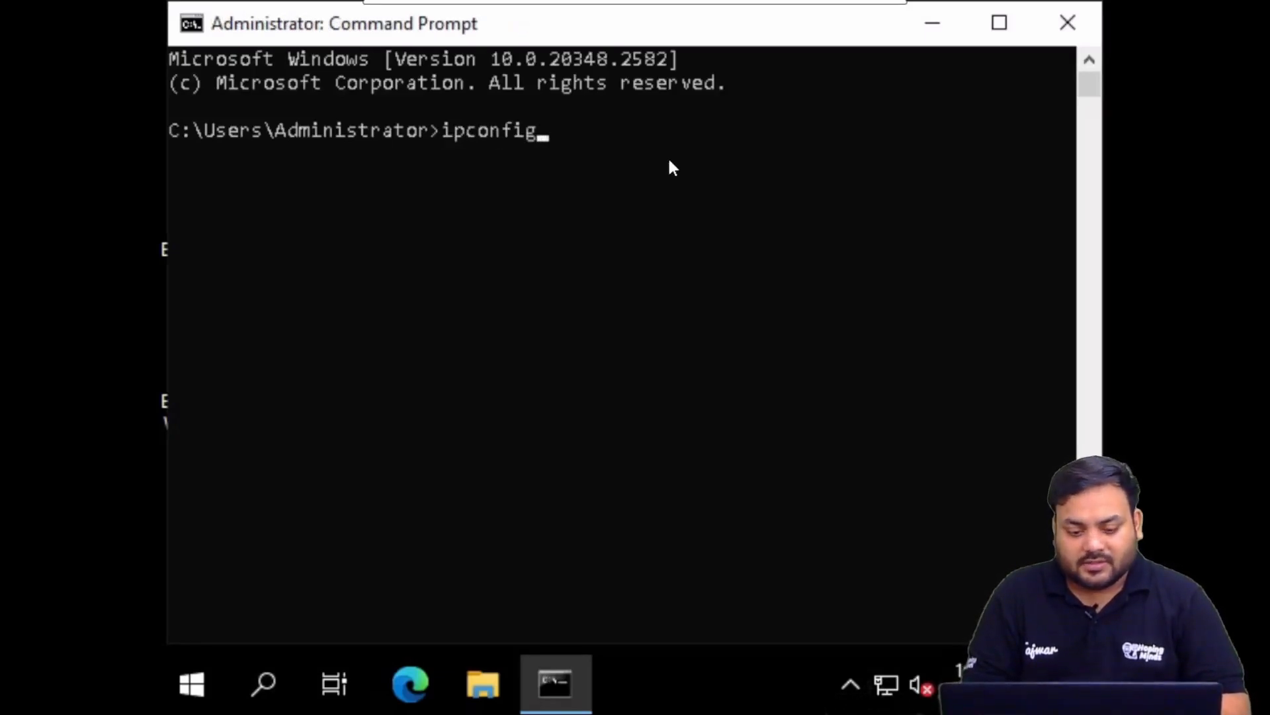
key(Return)
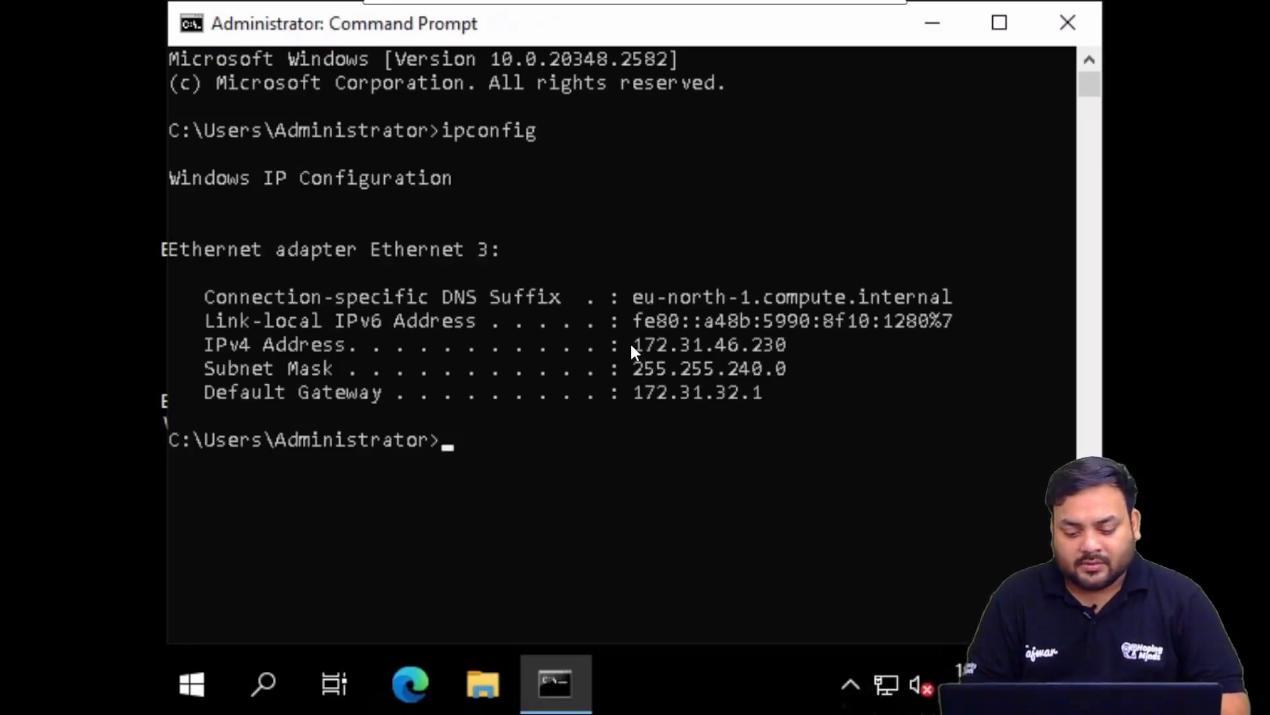
drag(630, 341, 786, 345)
click(805, 347)
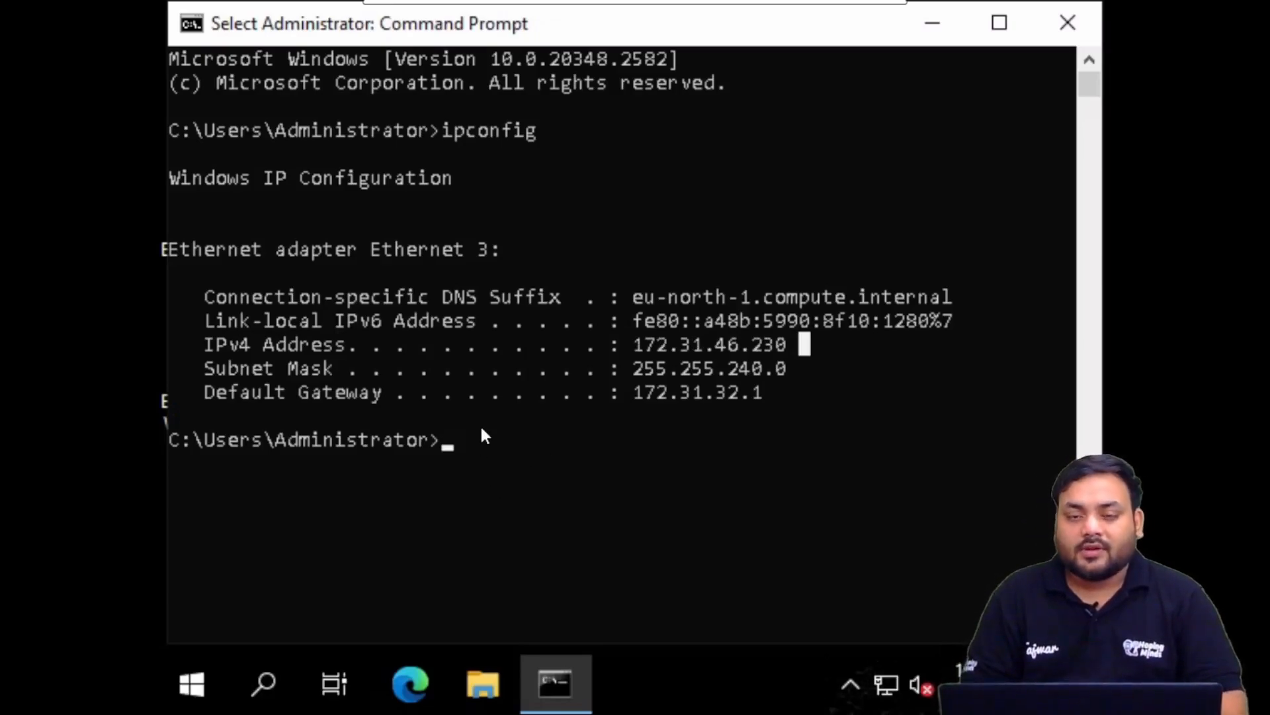
- Ping google.com, confirming four replies with 0% loss, and close Command Prompt
text(p)
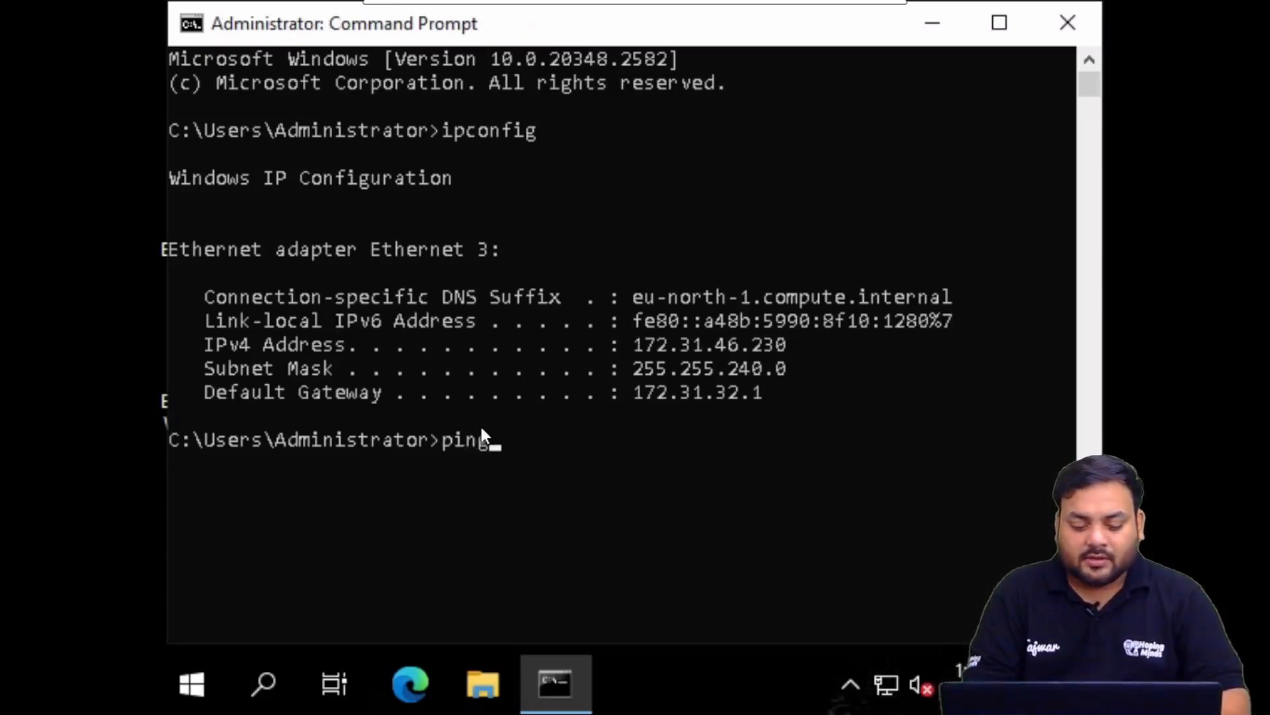
text(ing )
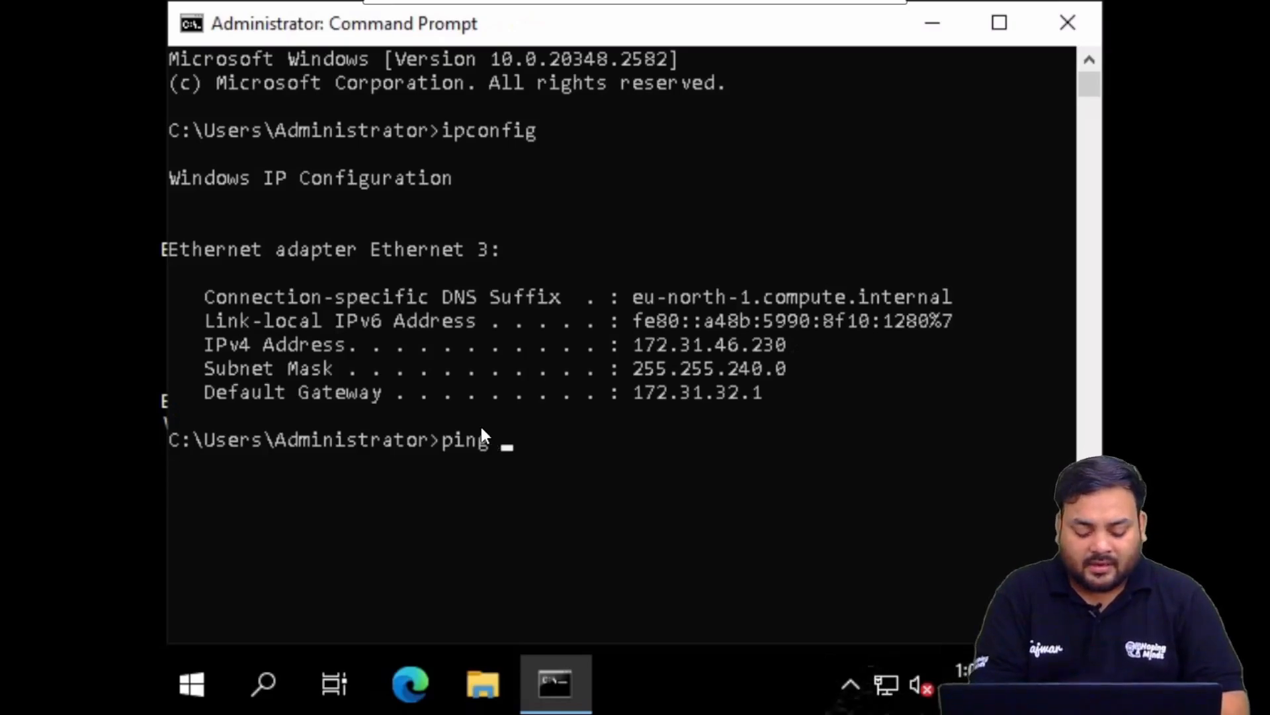
text(google.com)
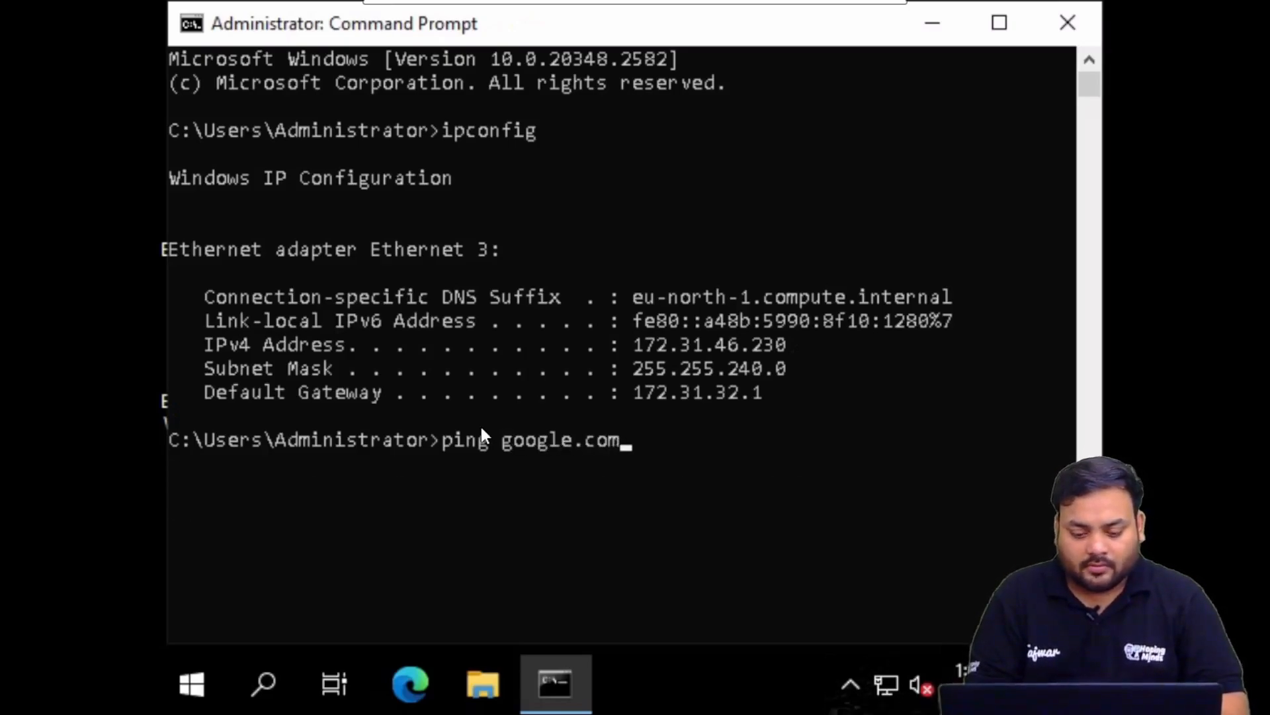
key(Return)
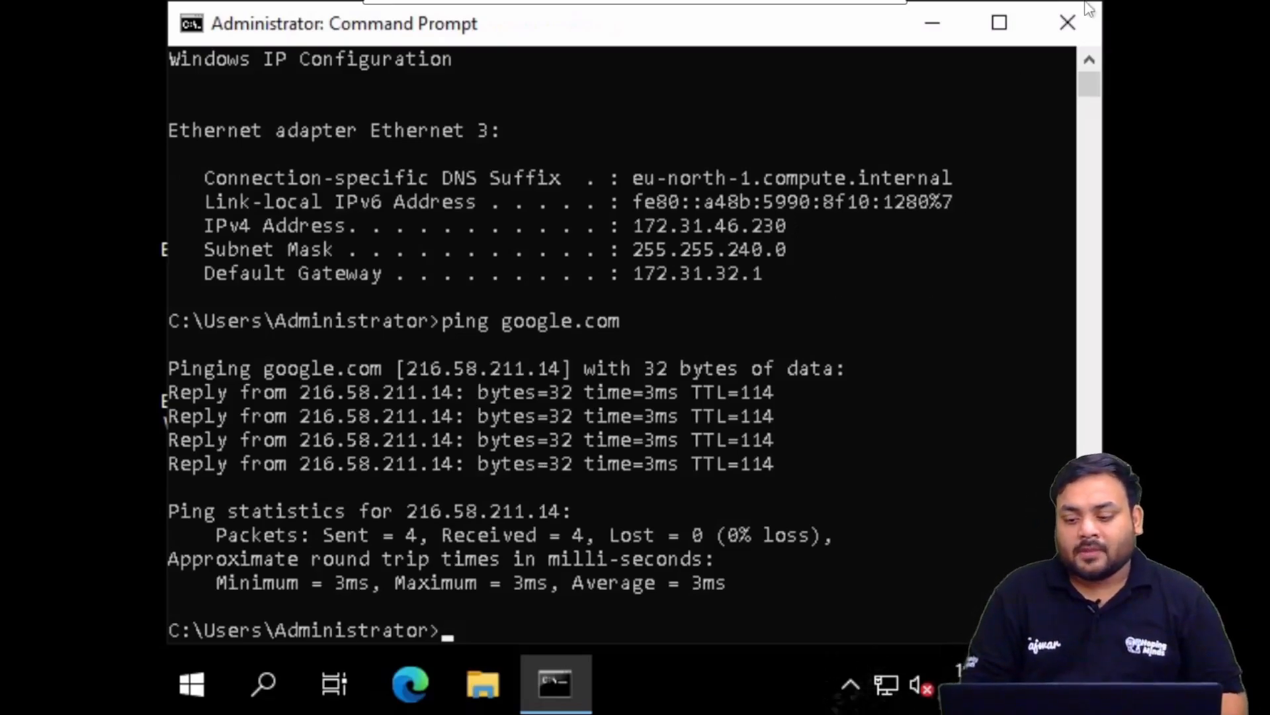
click(1077, 25)
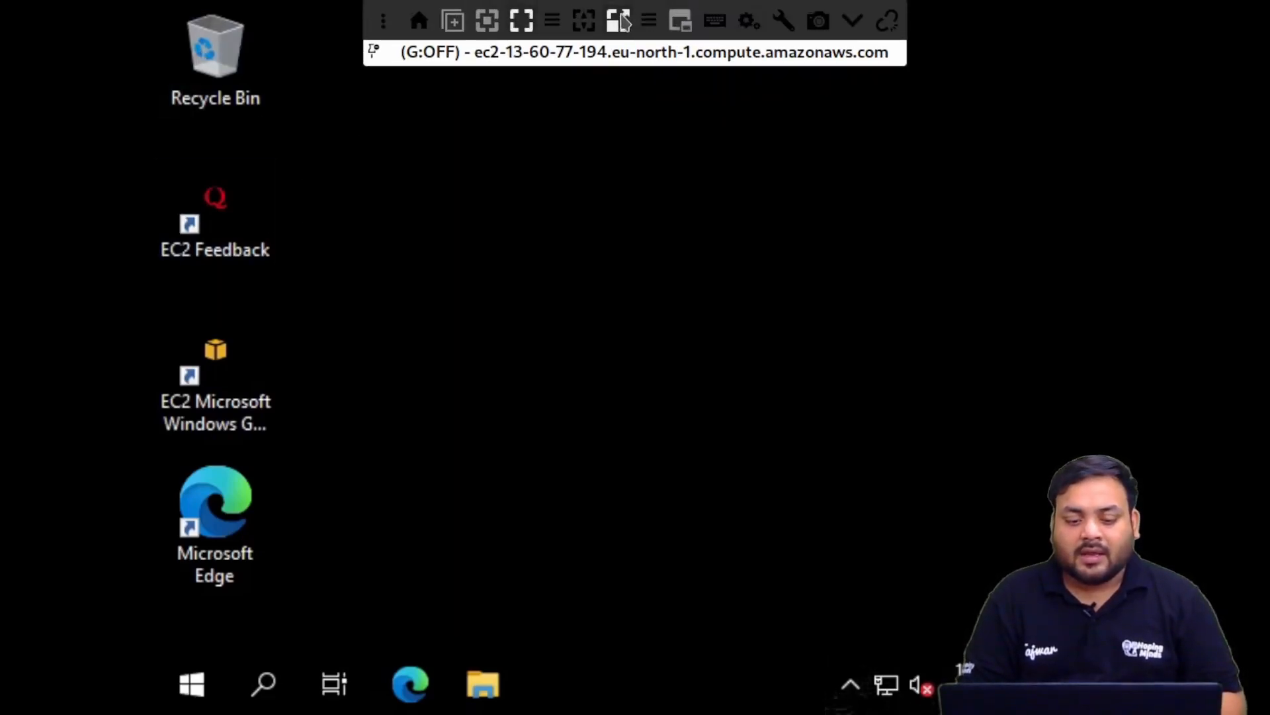
- Leave fullscreen and shut down the Windows server with the default reason Other (Unplanned)
click(621, 18)
key(ctrl+f)
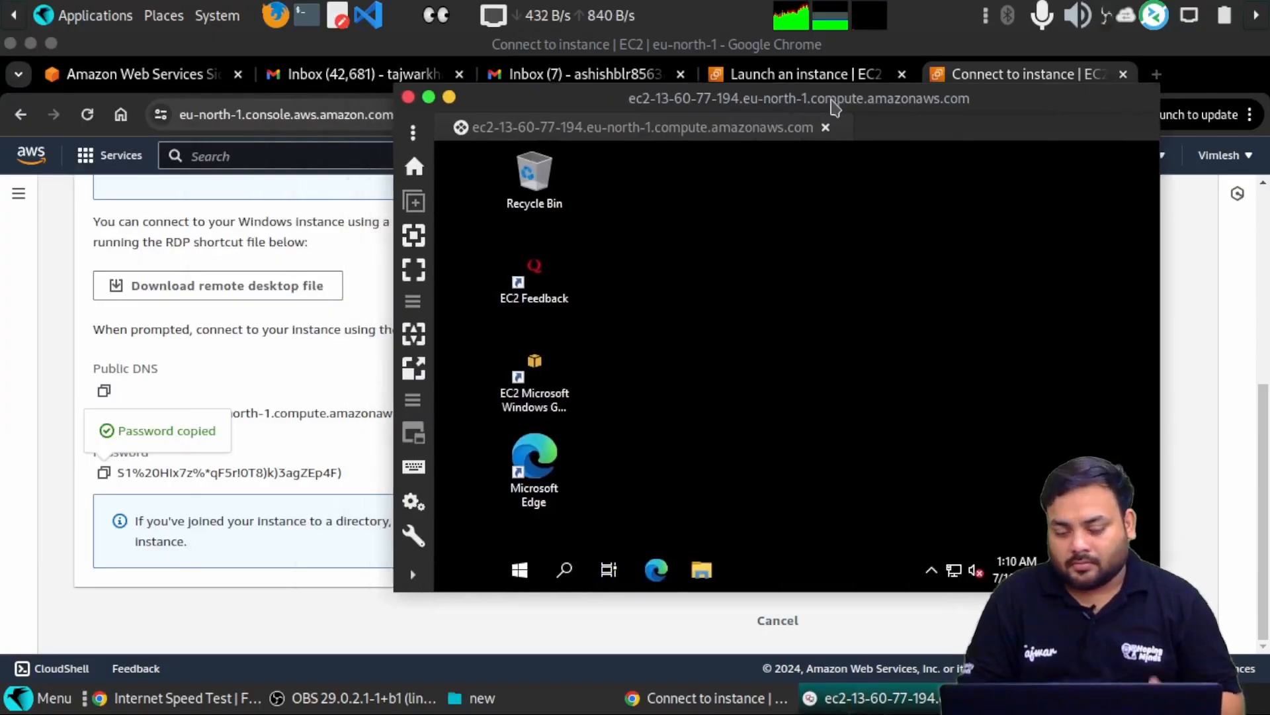
drag(835, 106, 711, 114)
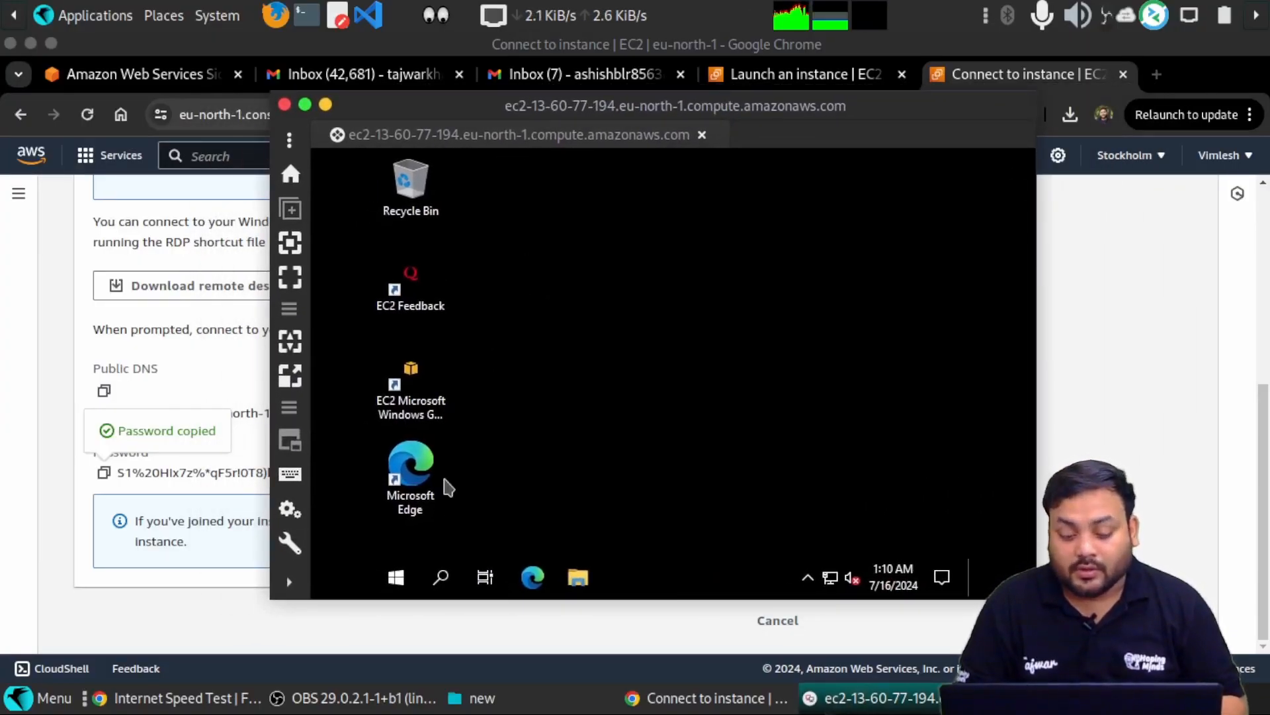
click(401, 582)
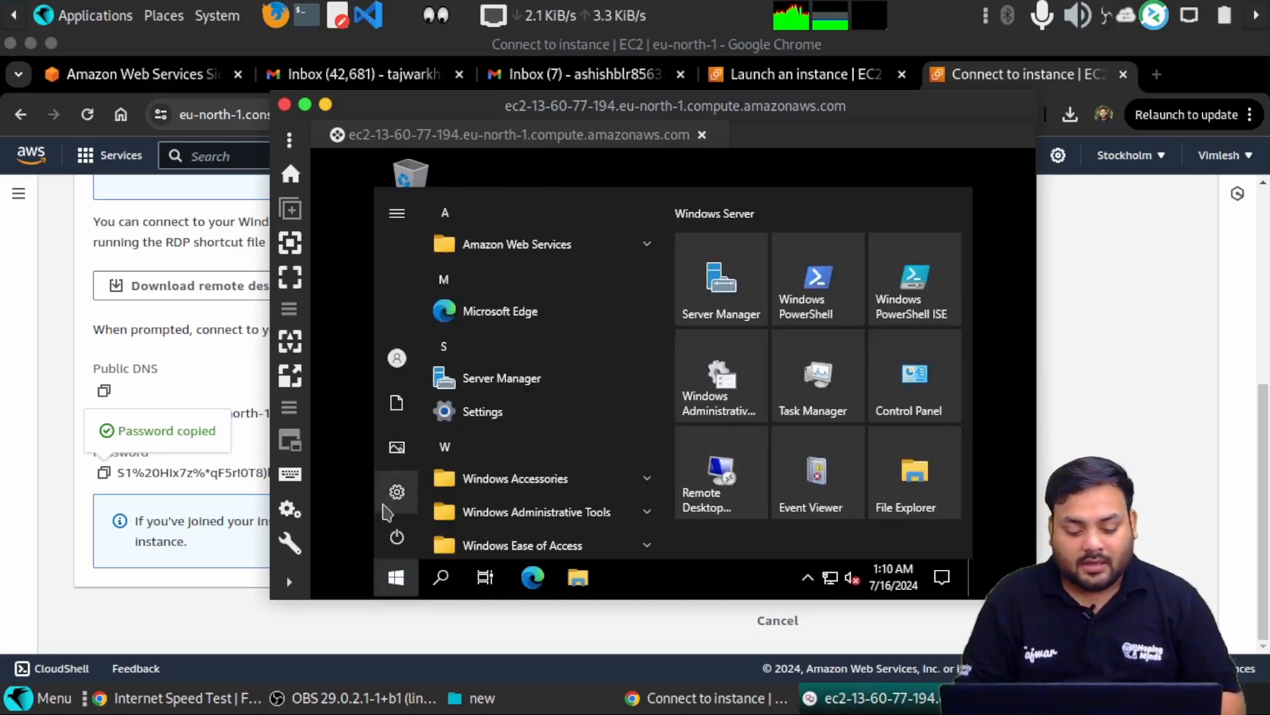
click(450, 533)
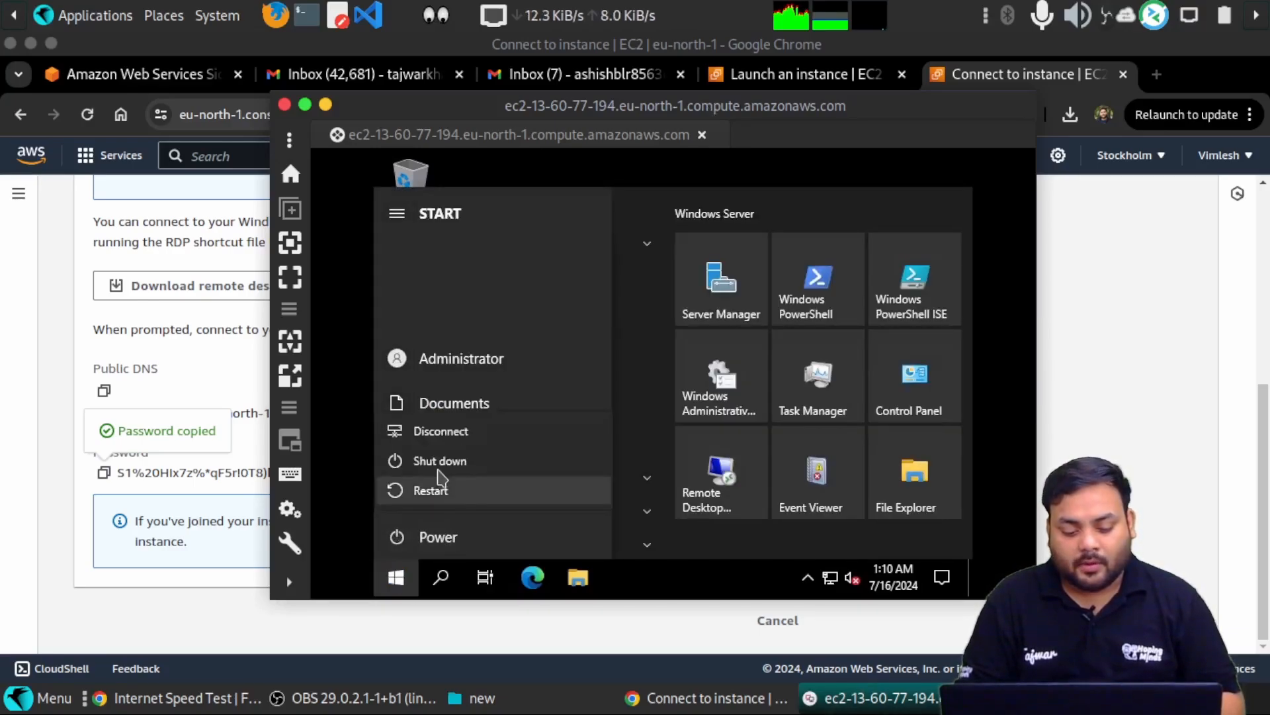
click(439, 461)
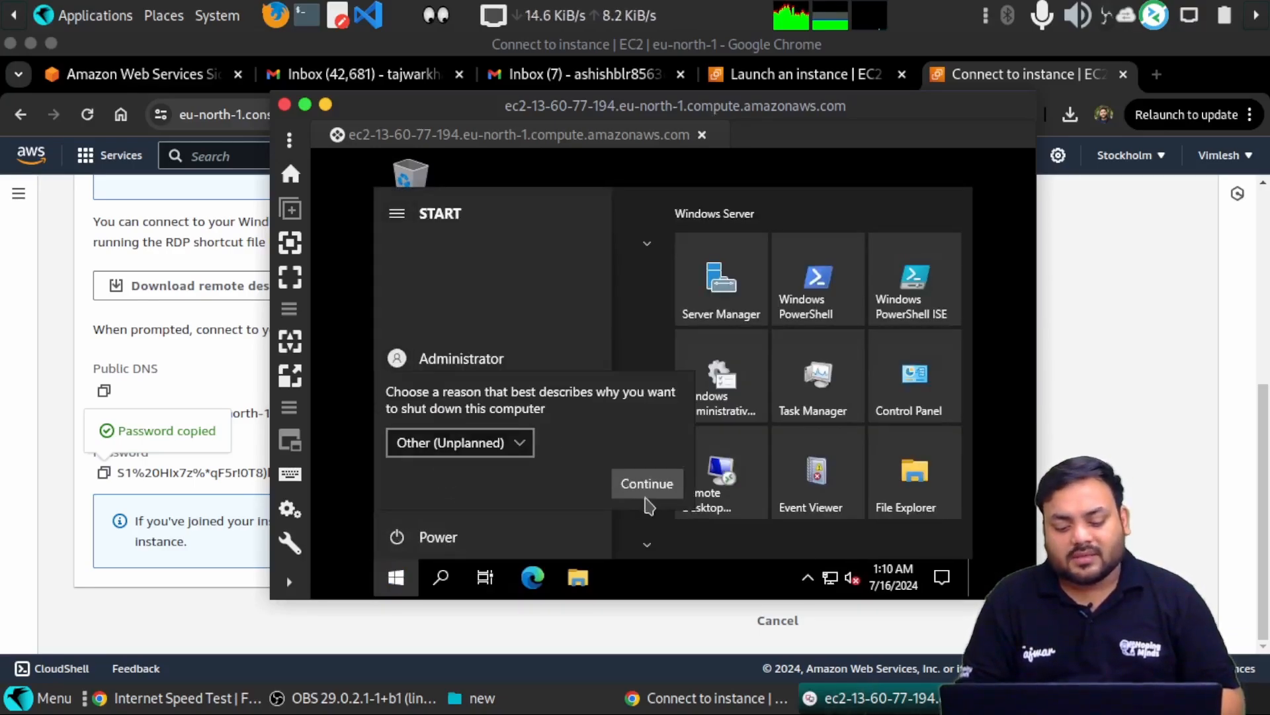
click(649, 481)
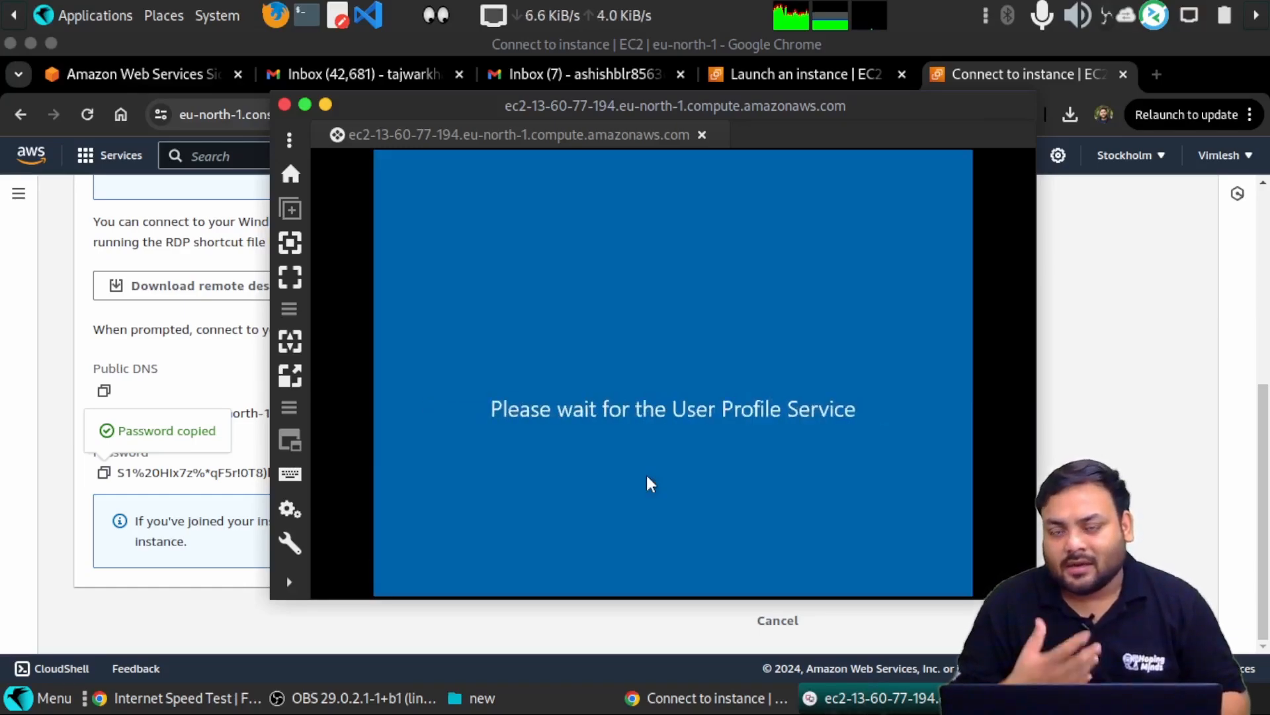
scroll(649, 474, up, 5)
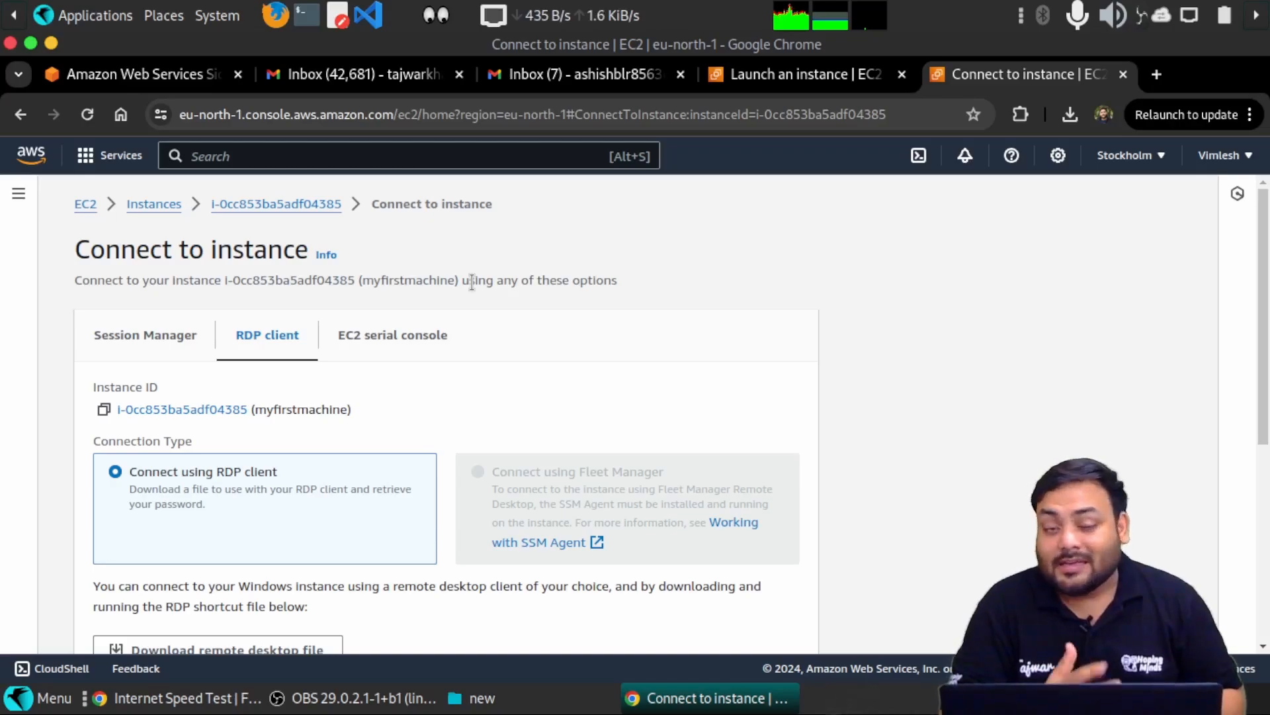
- Return to the Instances list, confirm myfirstmachine is Stopping, and dismiss the Instance state menu
click(136, 205)
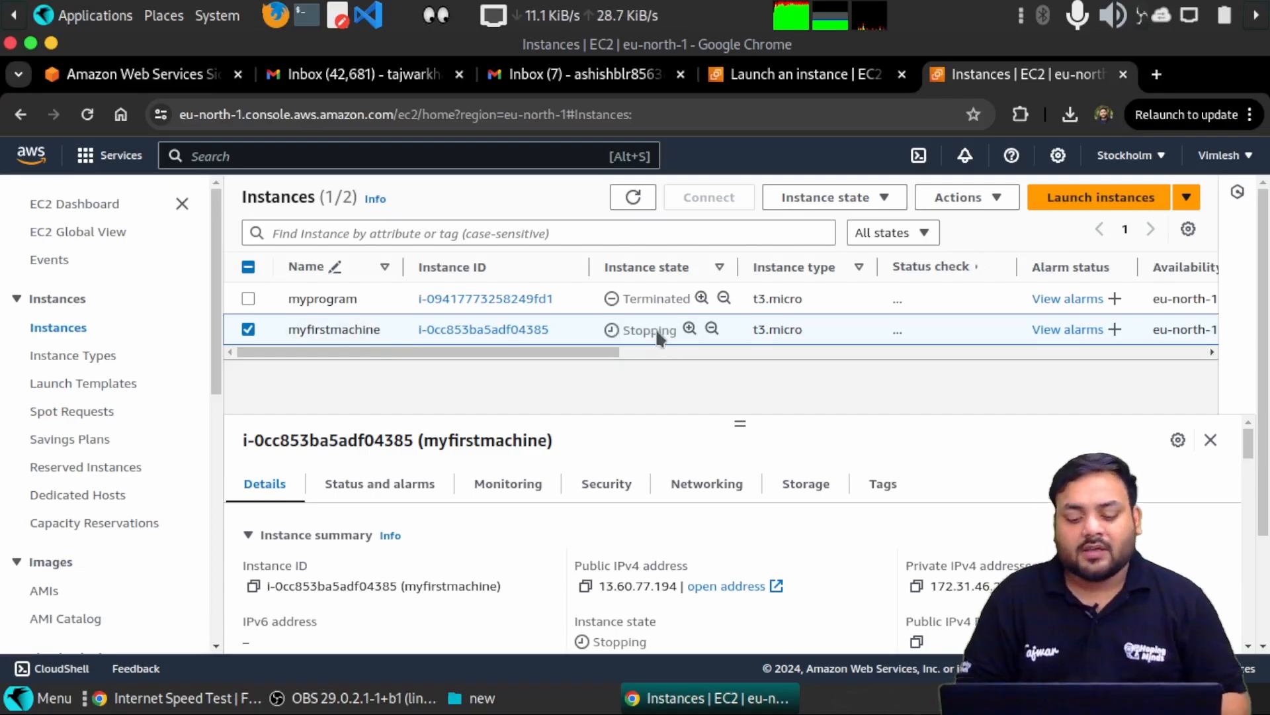
drag(657, 330, 623, 330)
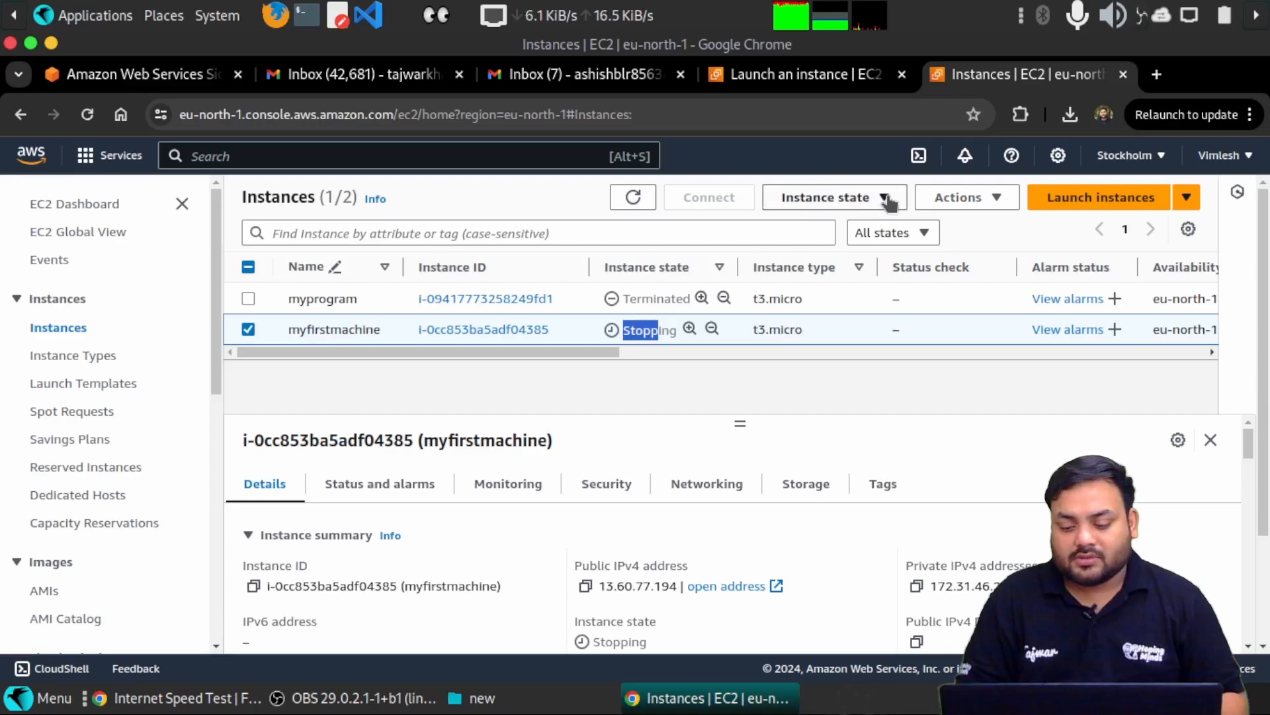
click(886, 198)
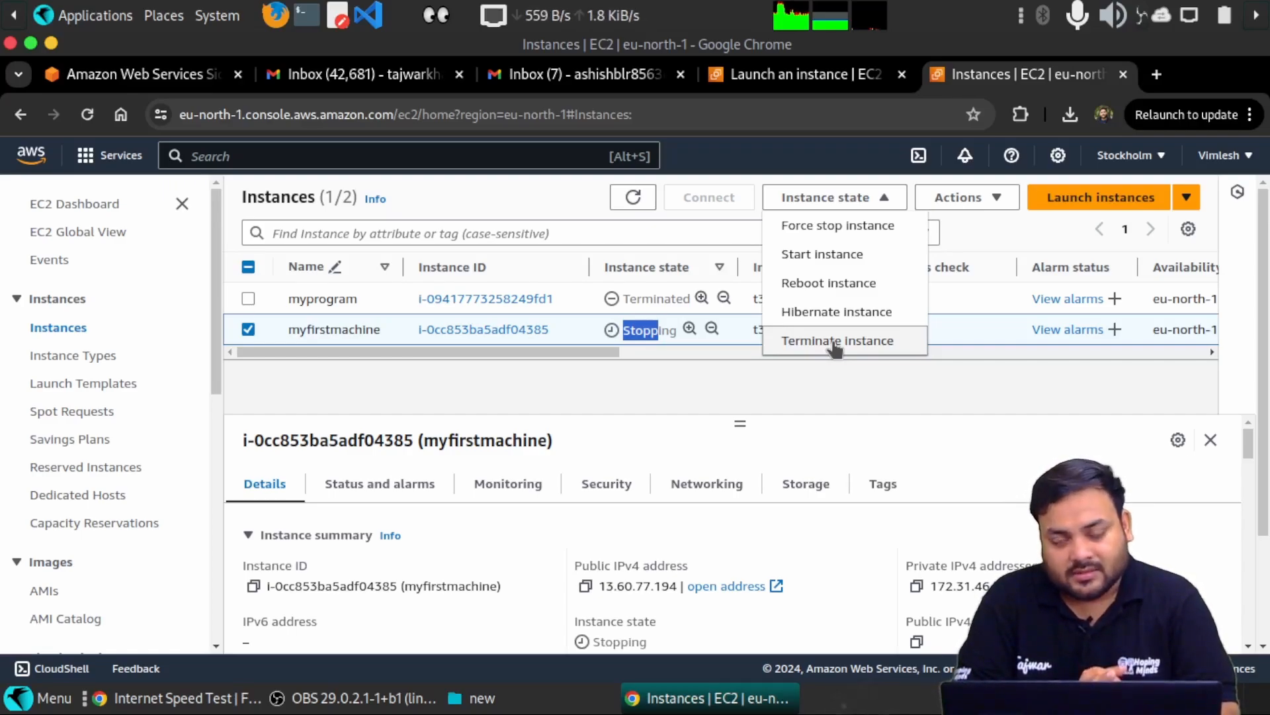
click(681, 407)
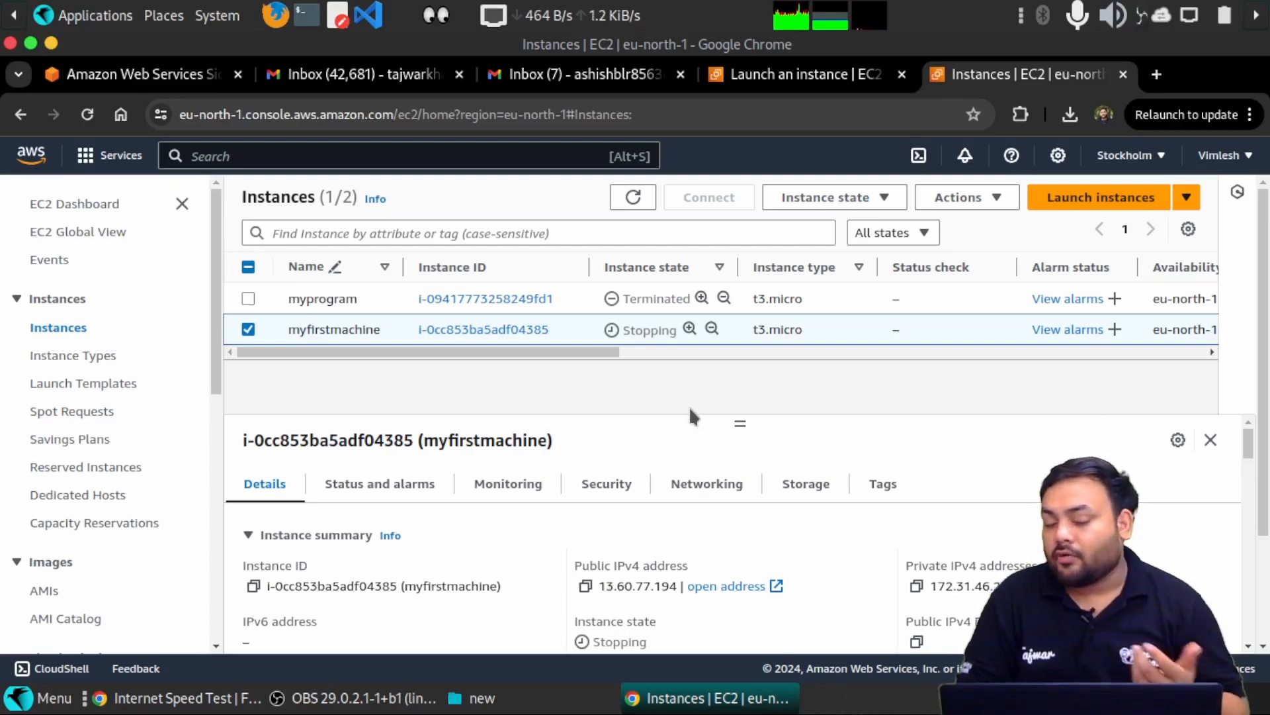
- View myfirstmachine's Monitoring tab and review its CPU utilization and network in/out charts
scroll(717, 413, down, 1)
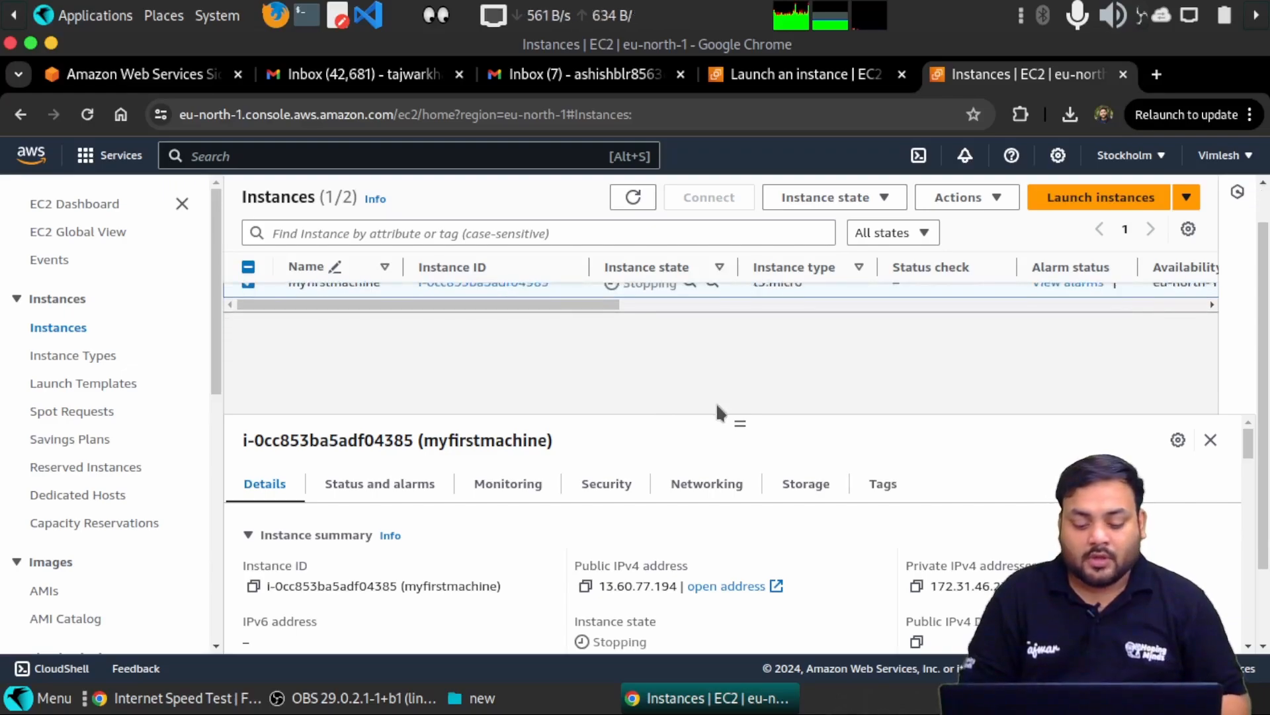
scroll(660, 448, down, 1)
scroll(661, 449, up, 1)
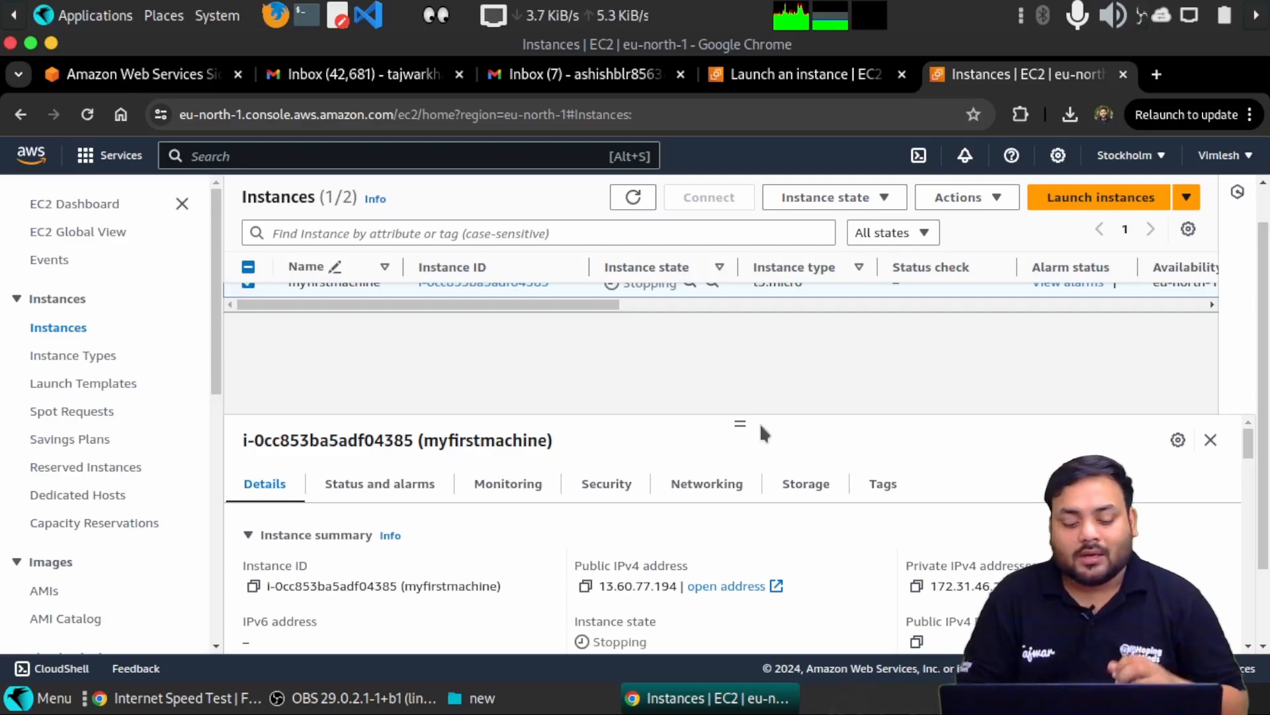
click(514, 495)
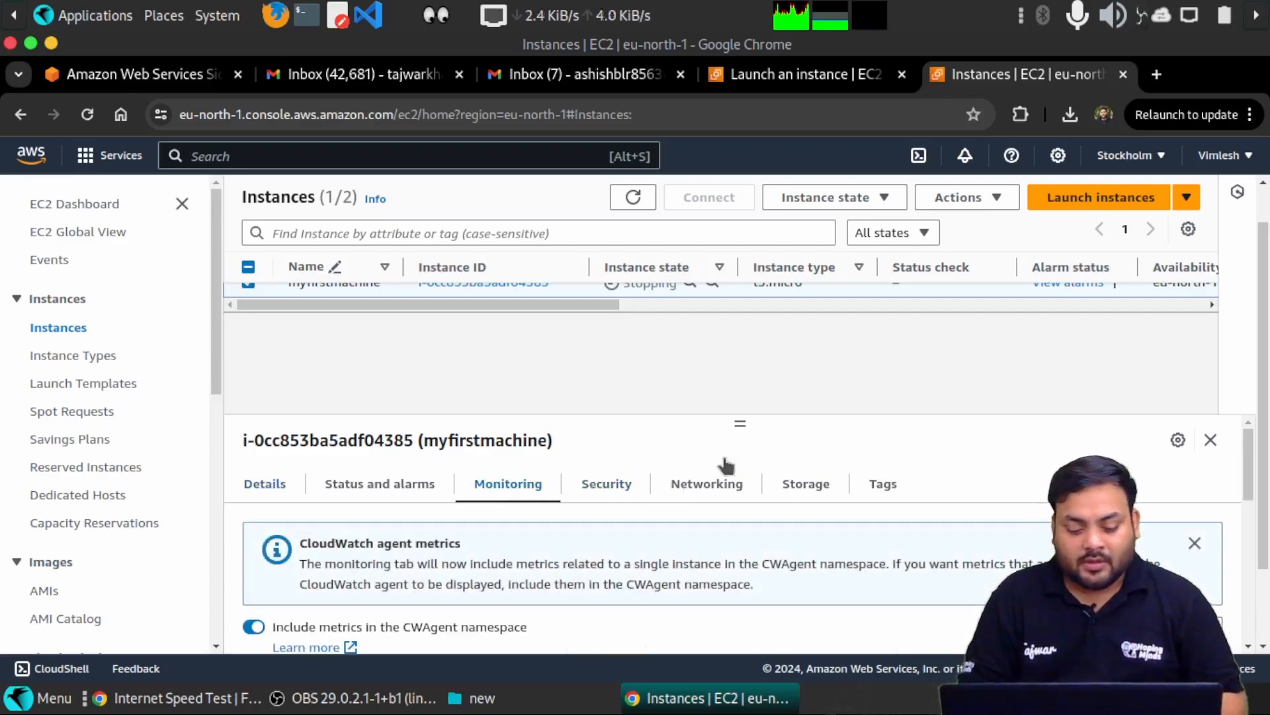
scroll(735, 466, down, 3)
scroll(741, 462, down, 1)
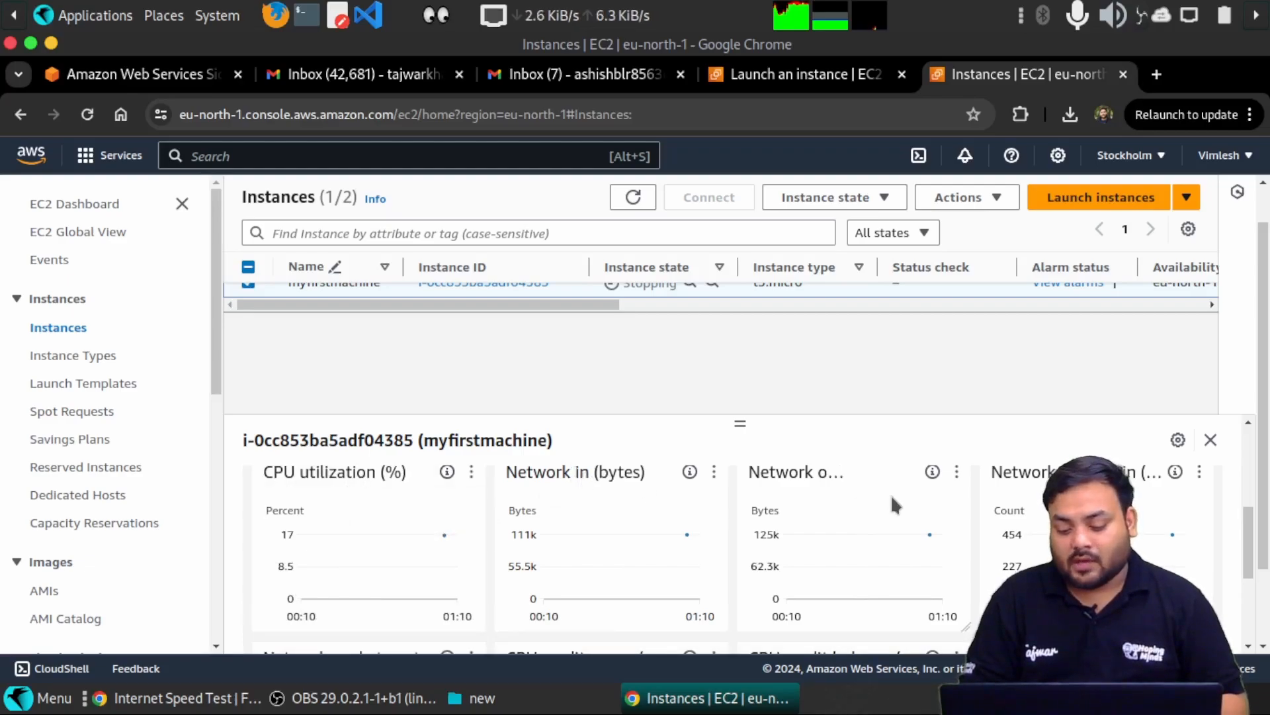
scroll(1048, 424, down, 1)
scroll(1032, 465, down, 2)
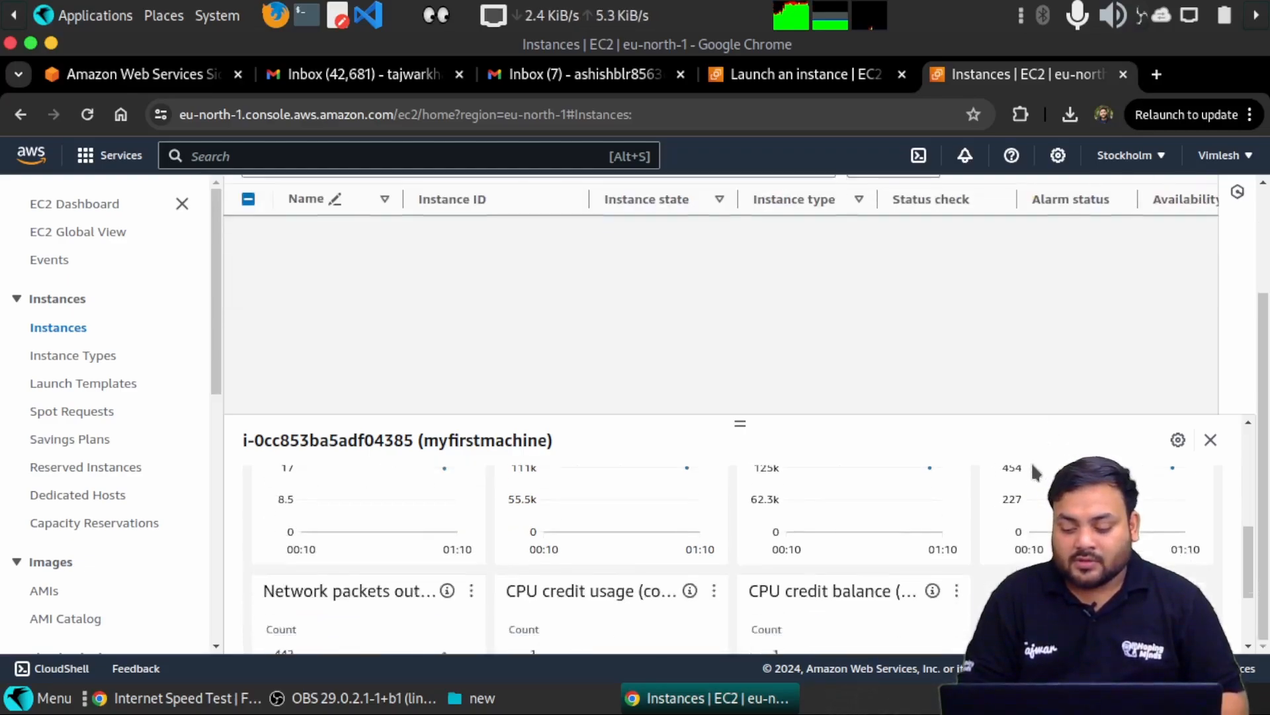
scroll(695, 569, up, 4)
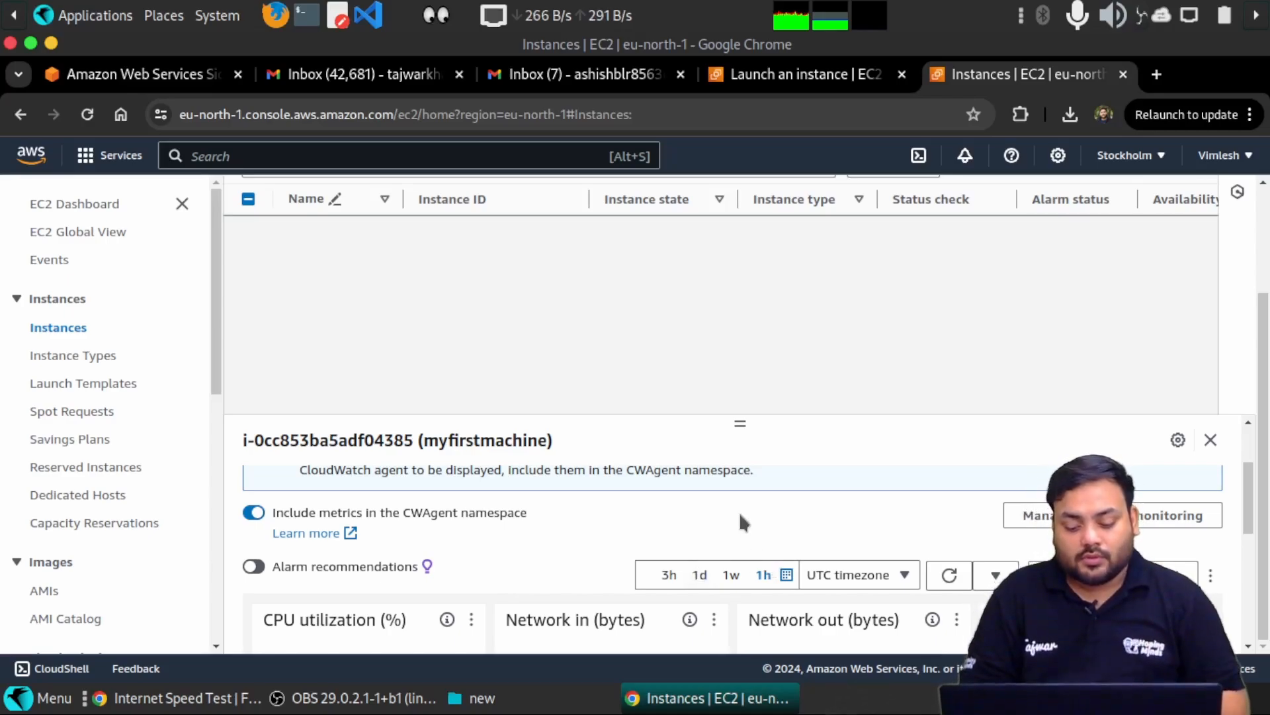
scroll(741, 519, up, 2)
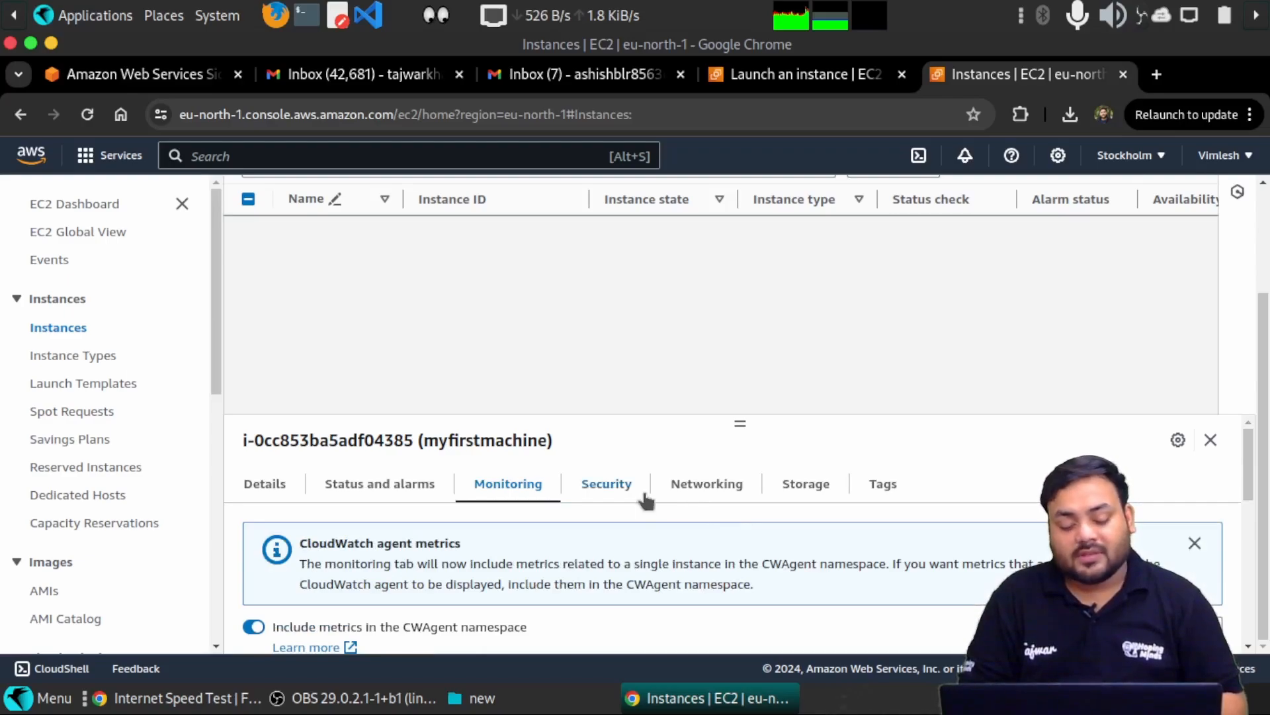